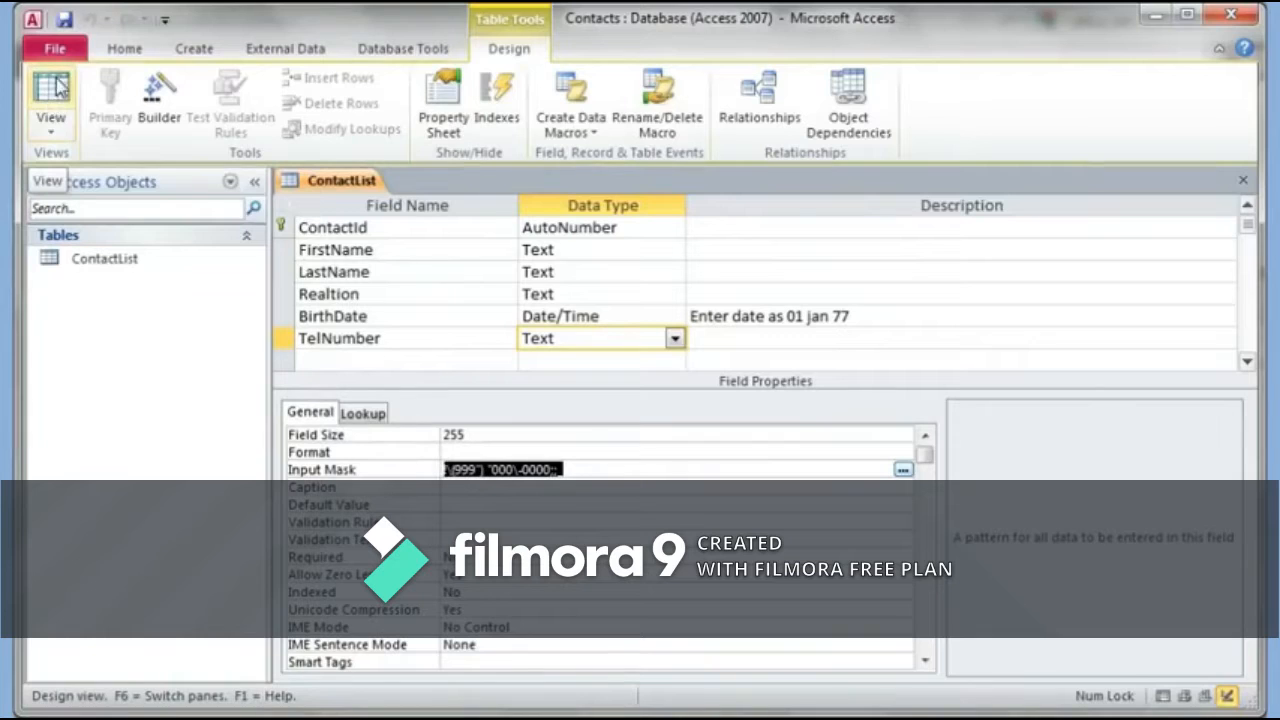
# Step: Switch the ContactList table to Datasheet View, which brings up the save prompt
pyautogui.click(52, 125)
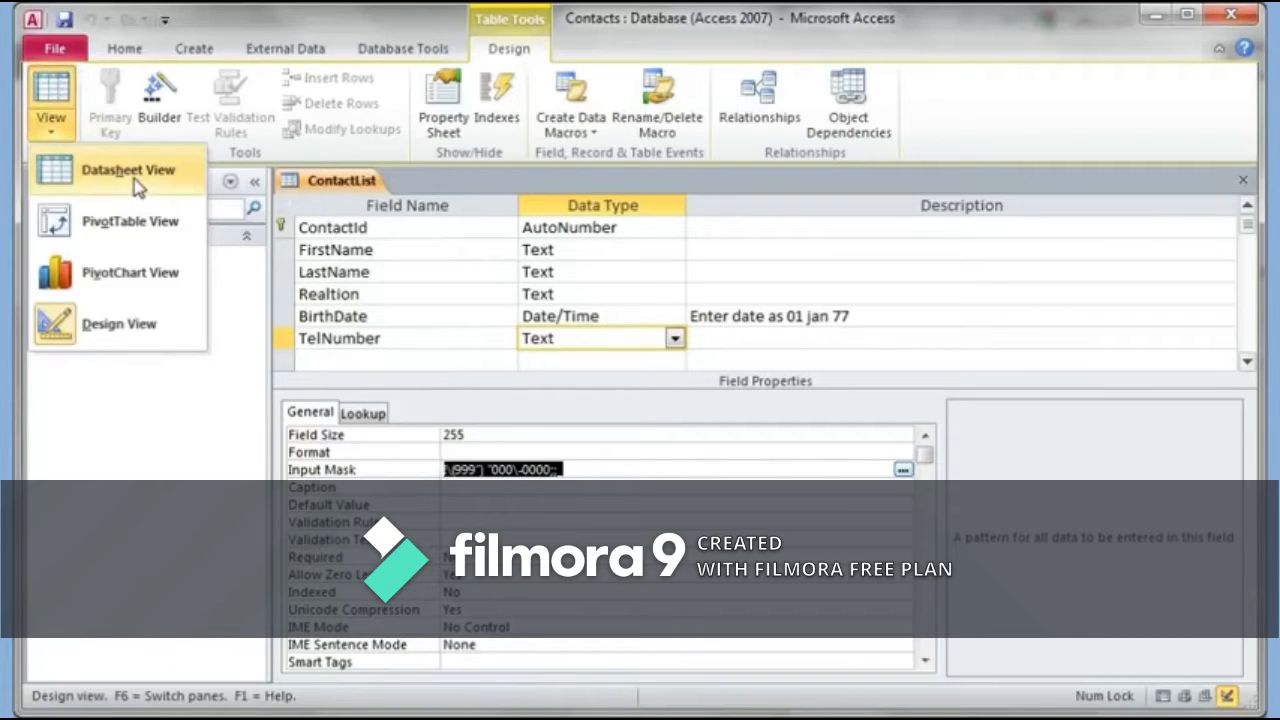
pyautogui.click(56, 96)
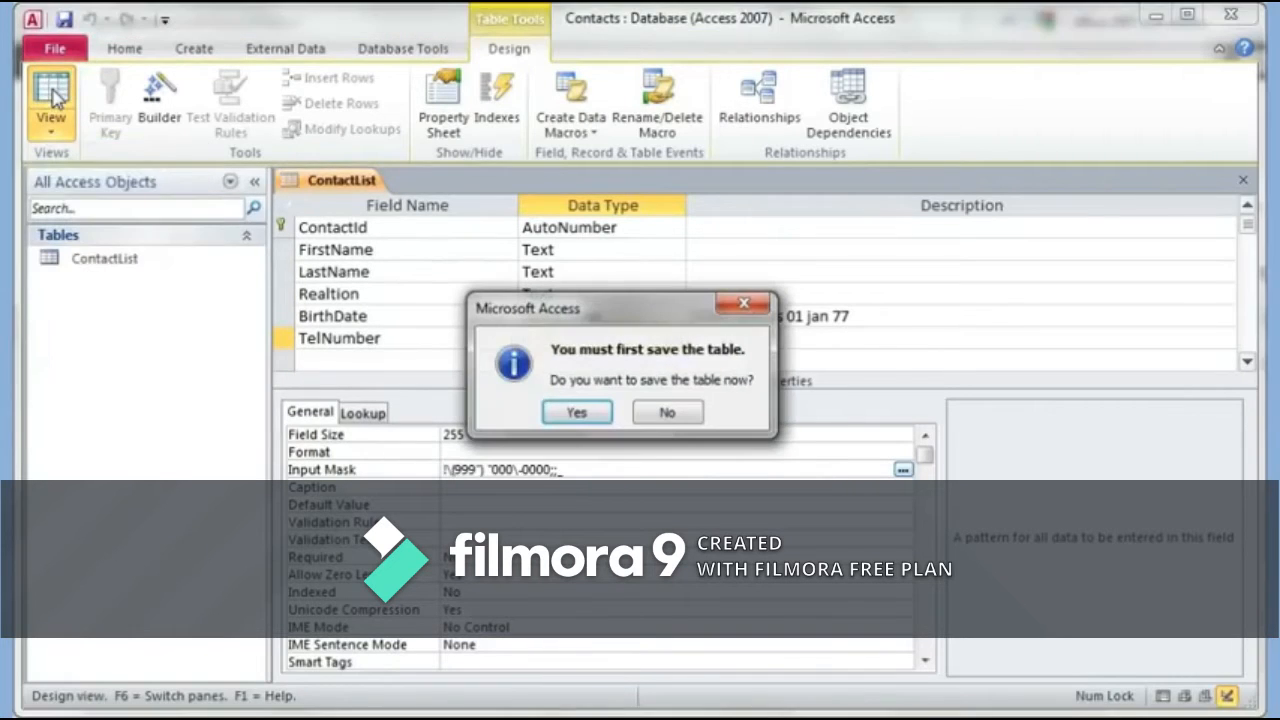
# Step: Confirm saving the ContactList table so it opens as a datasheet
pyautogui.click(577, 414)
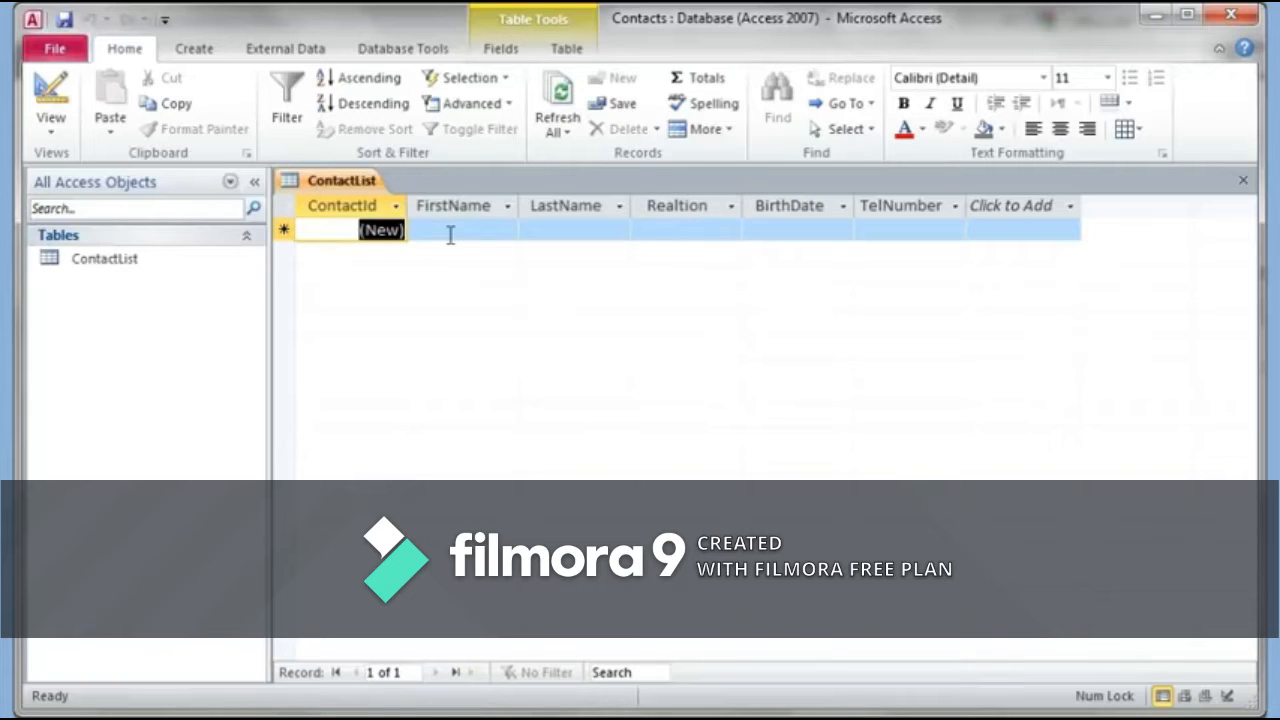
# Step: Enter the first contact's first and last name, relation Friend, birth date 22-Jan-66, and phone number
pyautogui.click(455, 230)
pyautogui.write('J')
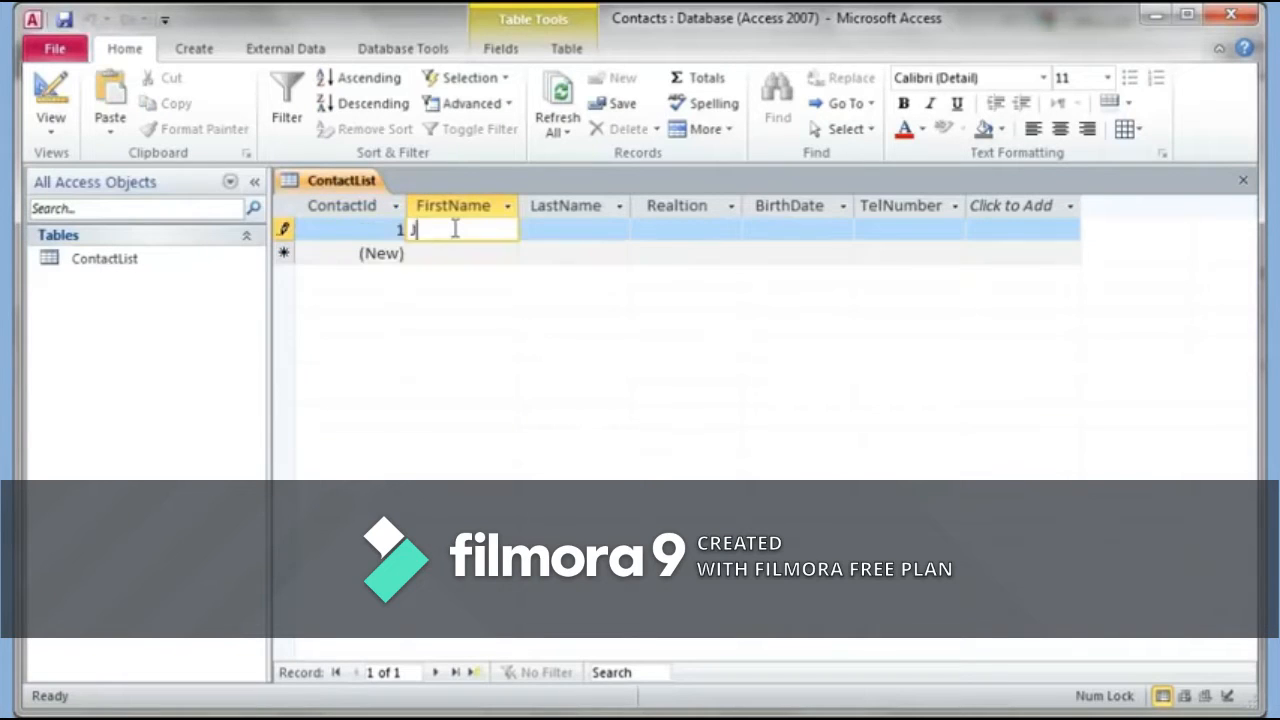
pyautogui.write('ohn')
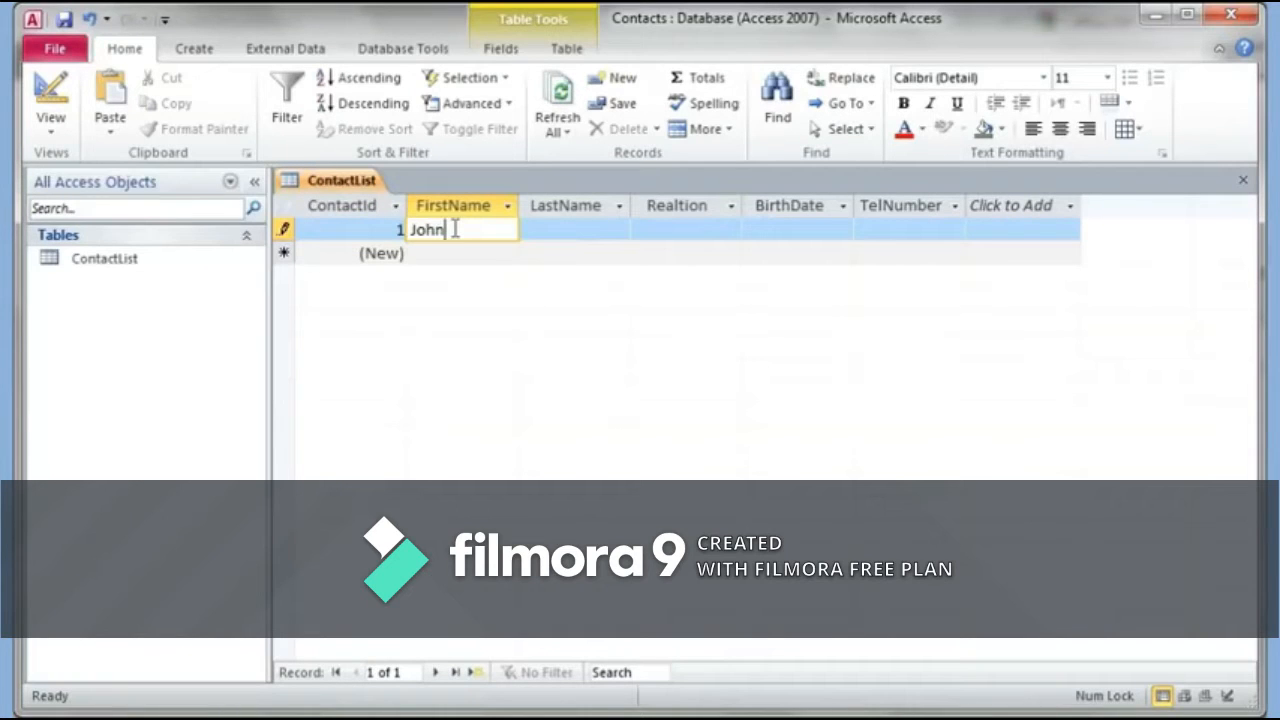
pyautogui.press('Tab')
pyautogui.write('Doe')
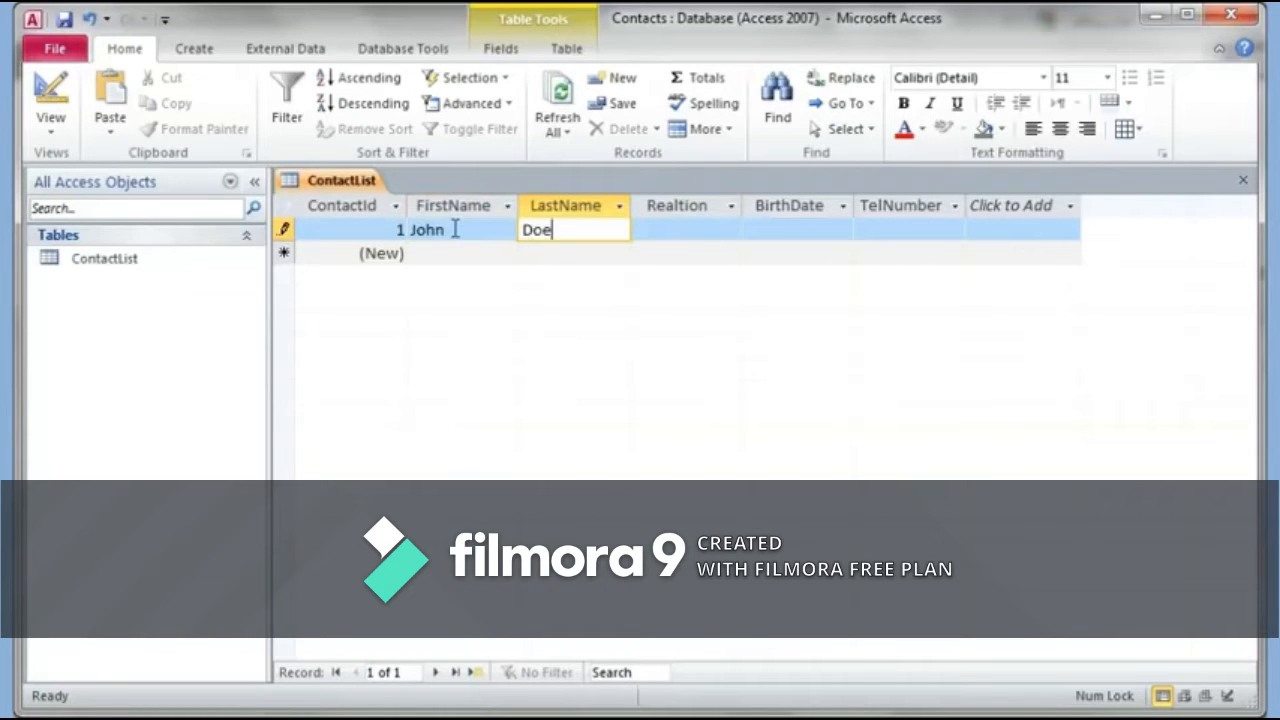
pyautogui.press('Tab')
pyautogui.write('Friend')
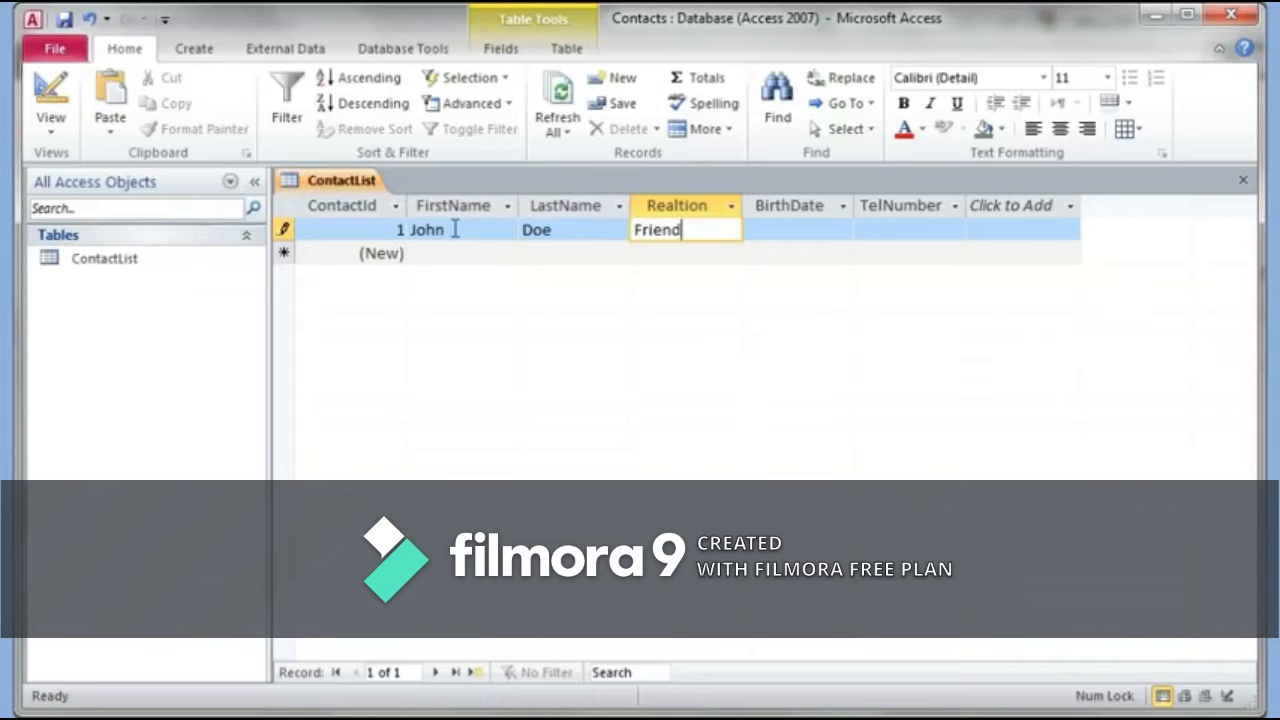
pyautogui.press('Tab')
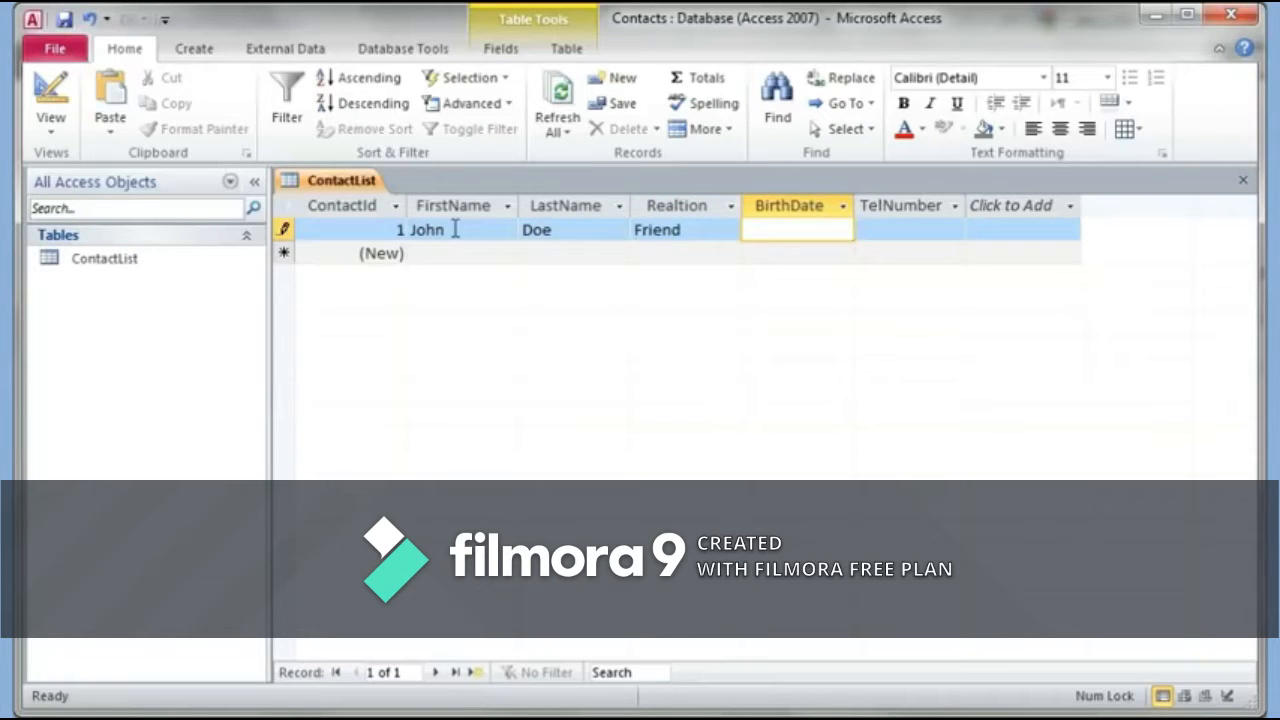
pyautogui.write('22-')
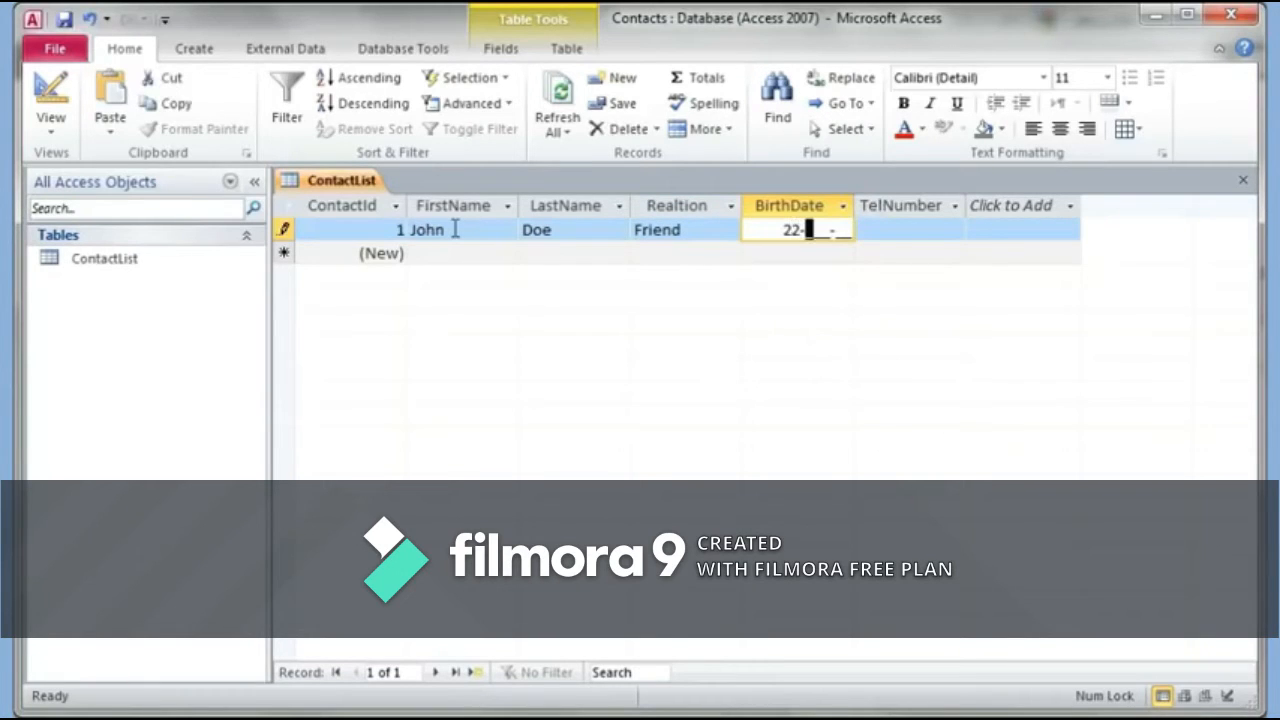
pyautogui.write('Jan-66')
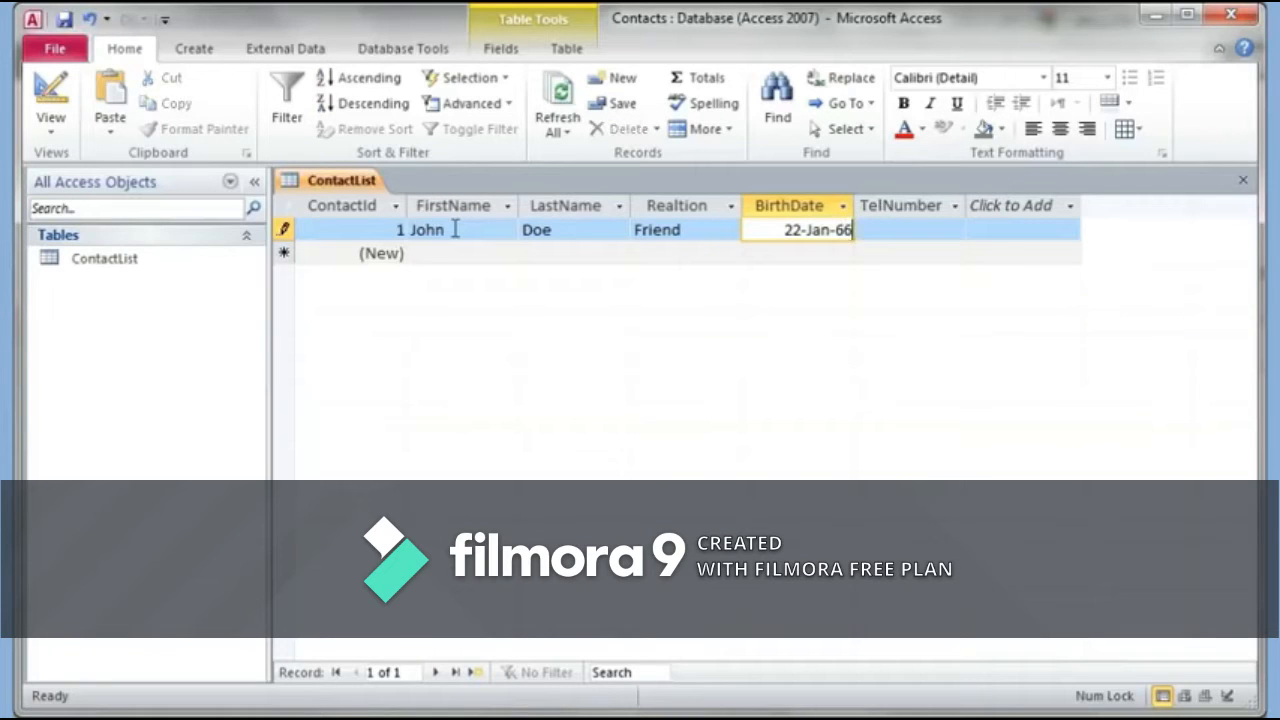
pyautogui.press('Tab')
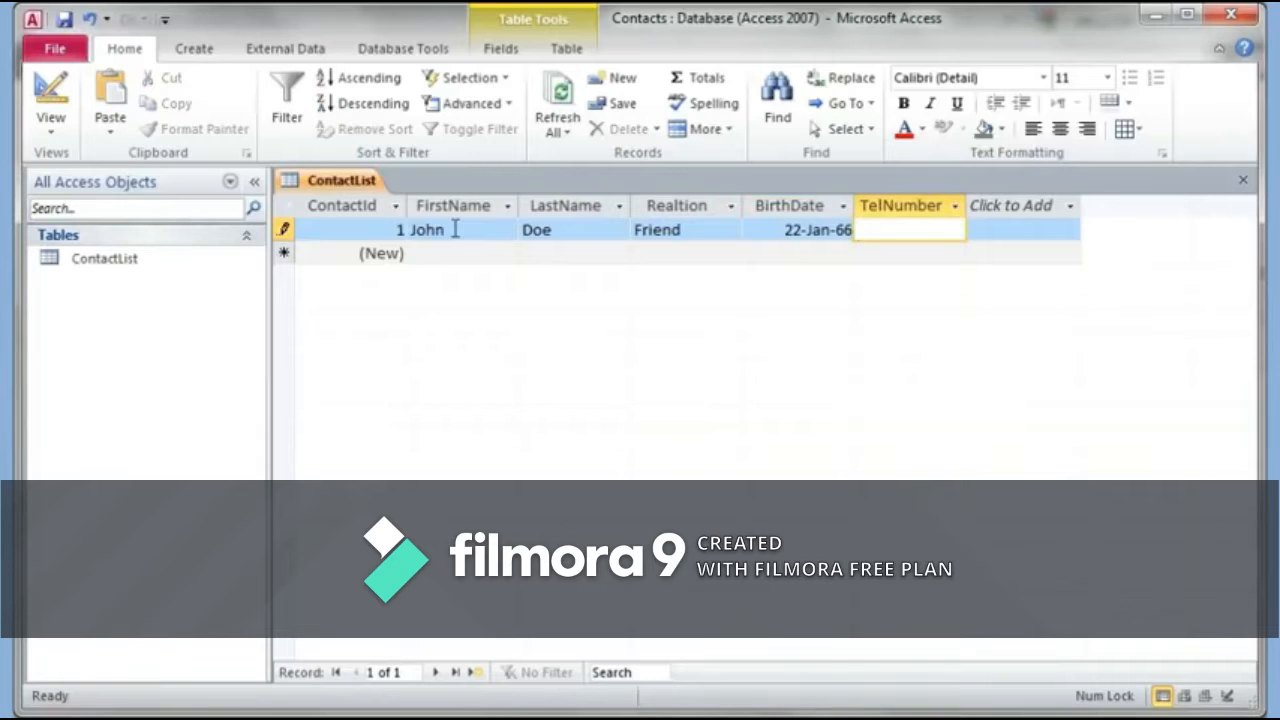
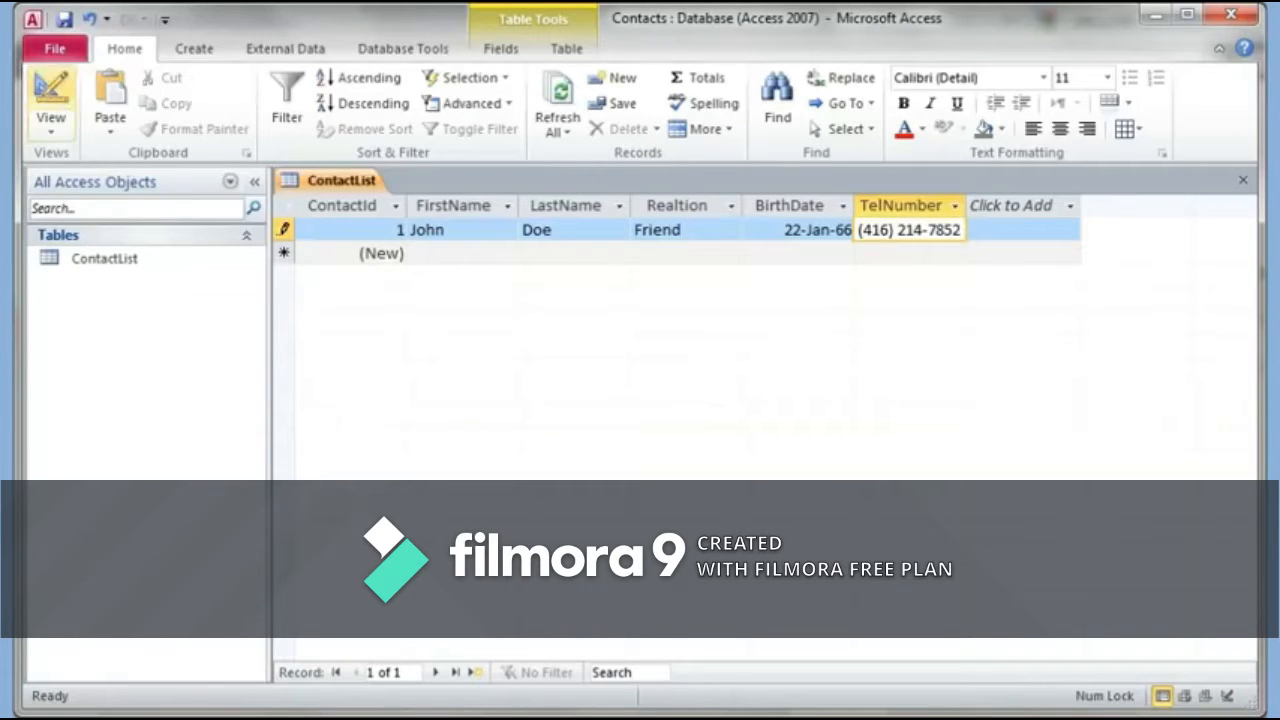
# Step: Back in Design View, add City, Country and PostalCode as Text fields below TelNumber
pyautogui.click(55, 93)
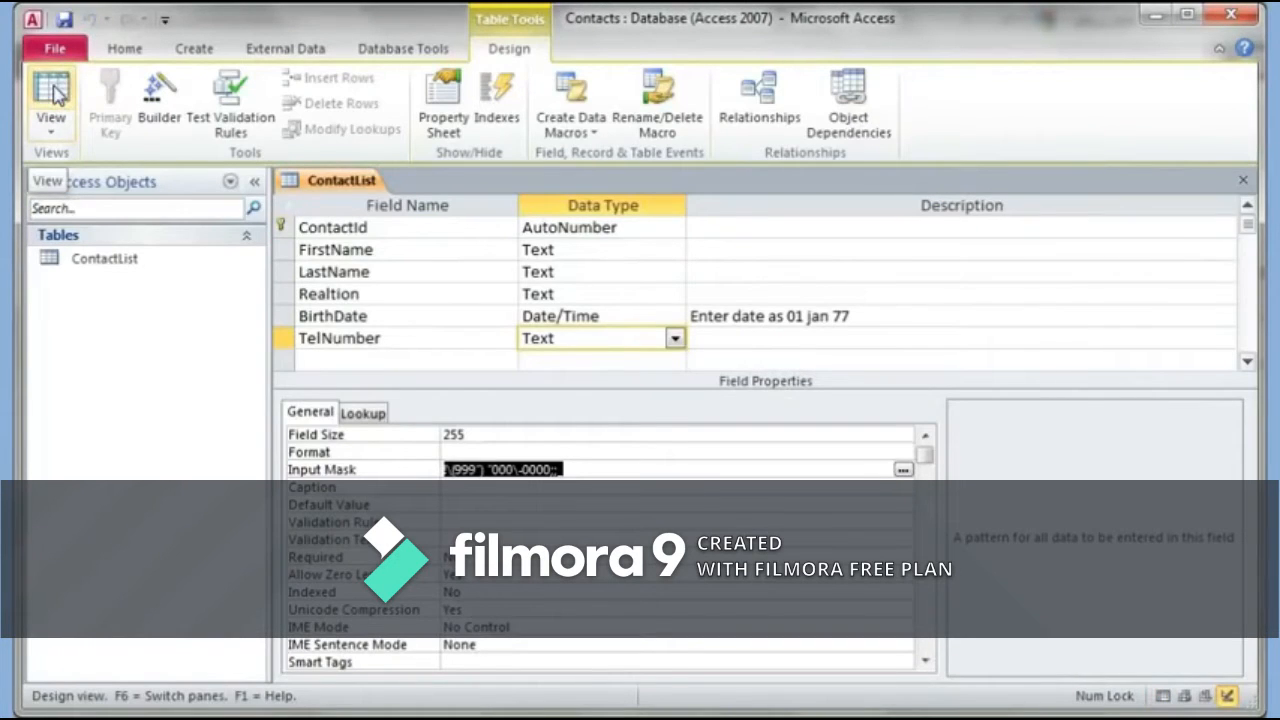
pyautogui.click(414, 357)
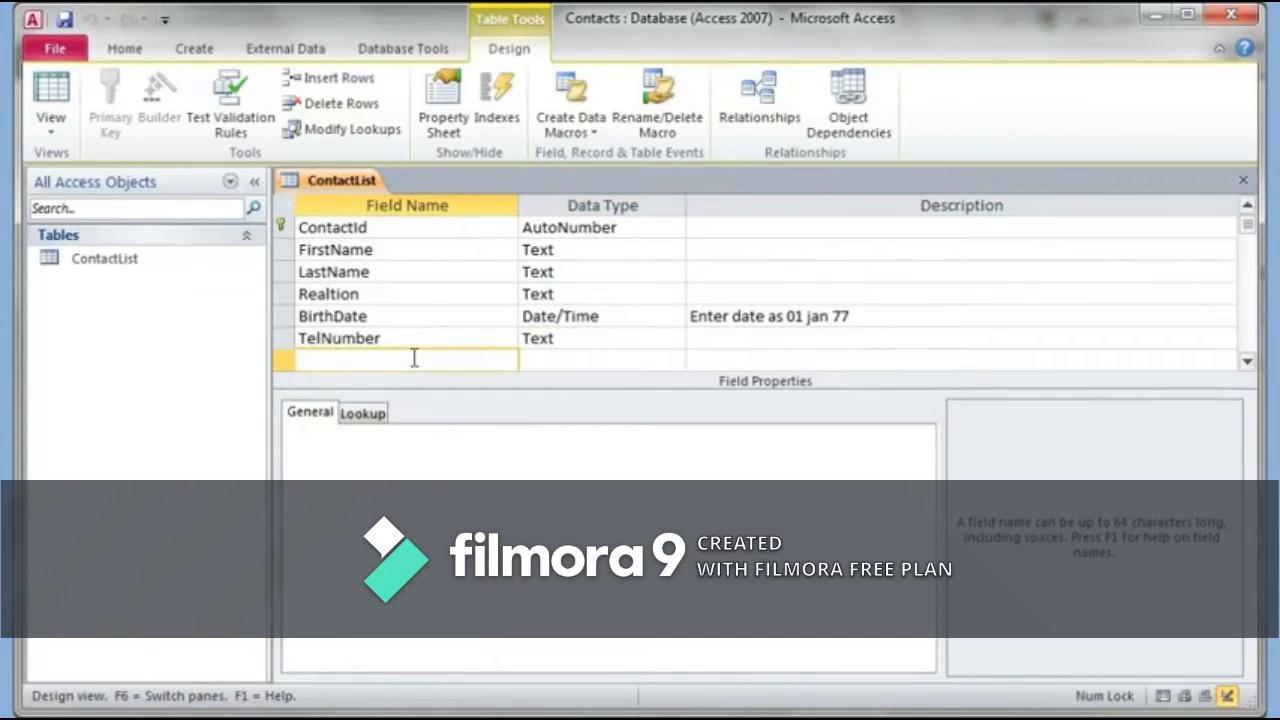
pyautogui.write('City')
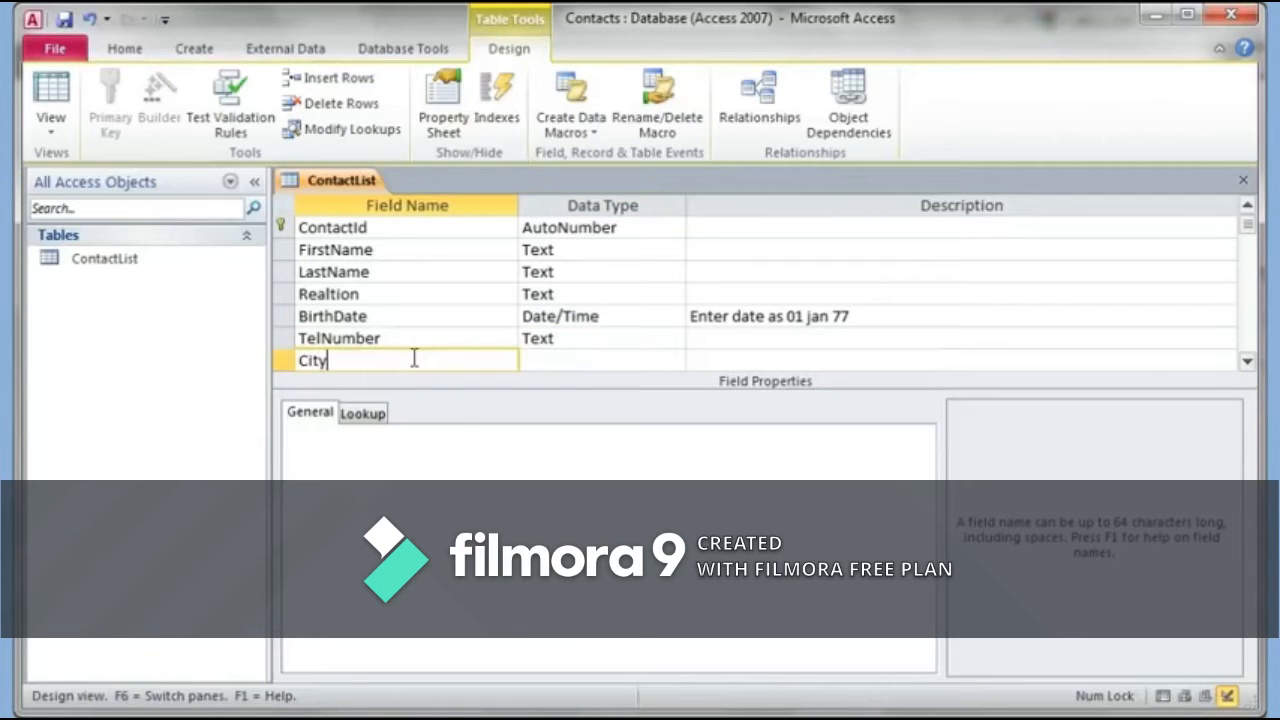
pyautogui.press('Tab')
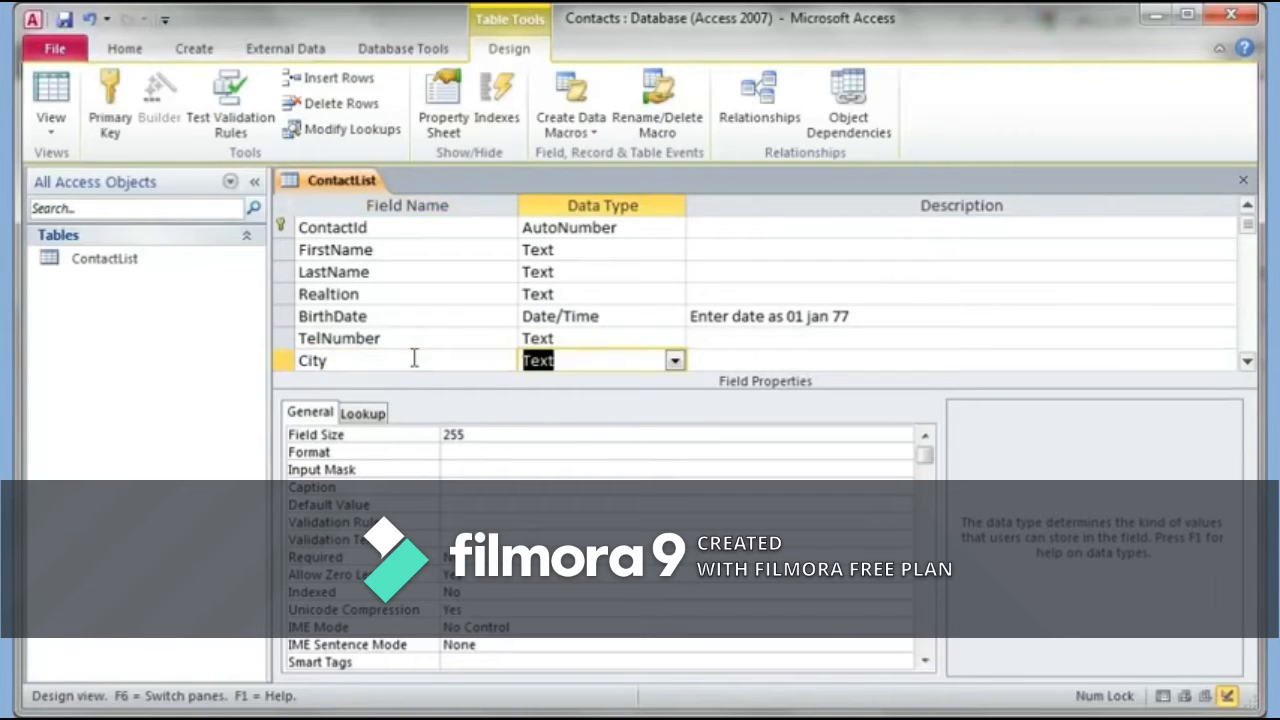
pyautogui.press('Tab')
pyautogui.press('Tab')
pyautogui.write('C')
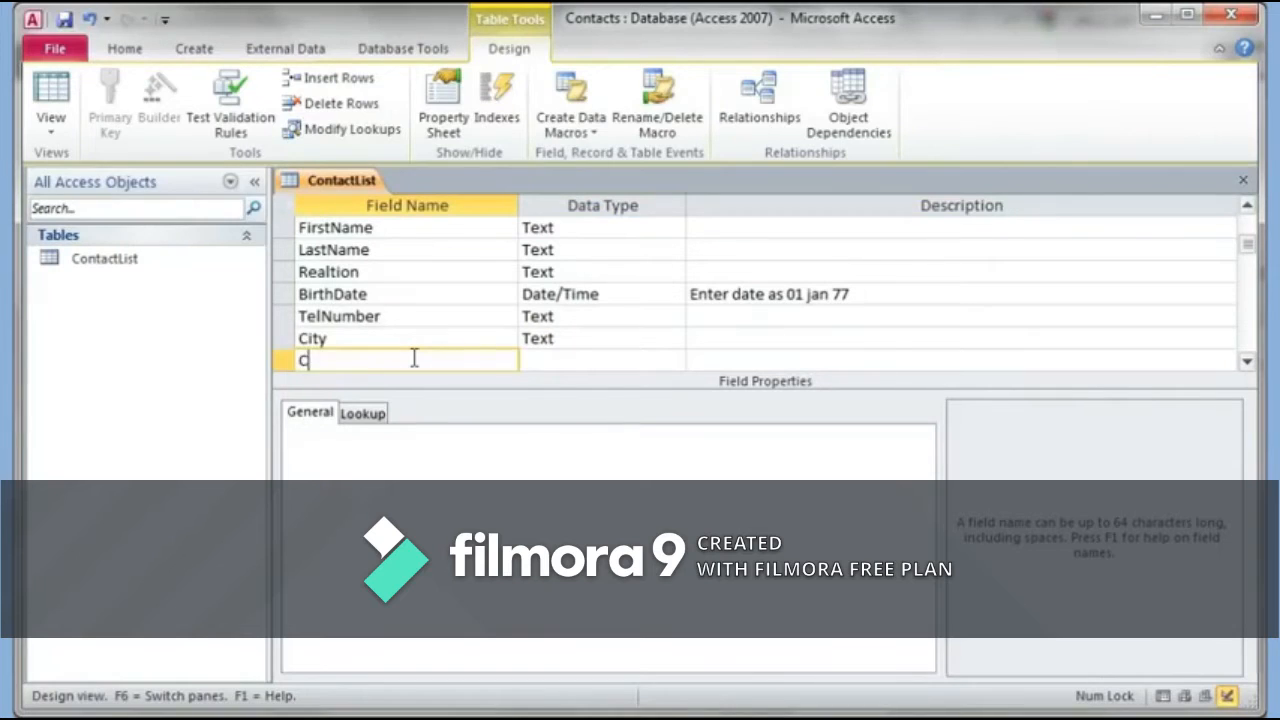
pyautogui.write('ountry')
pyautogui.press('Tab')
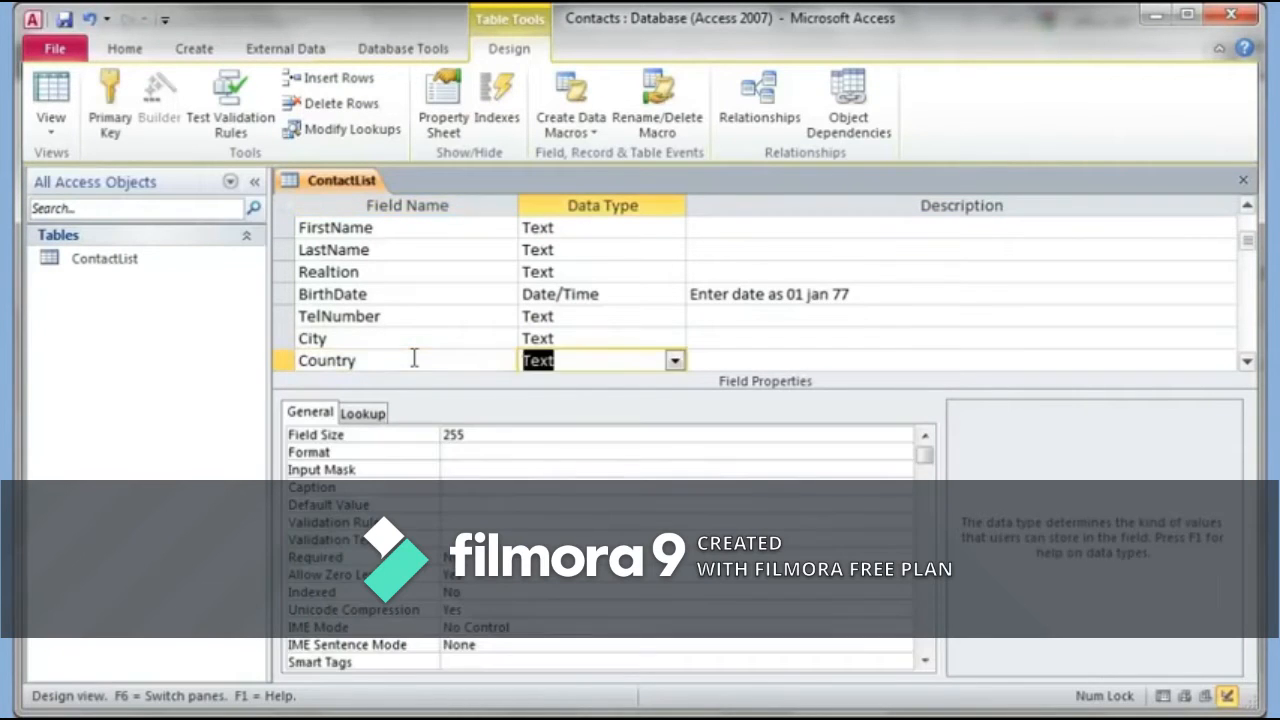
pyautogui.press('Tab')
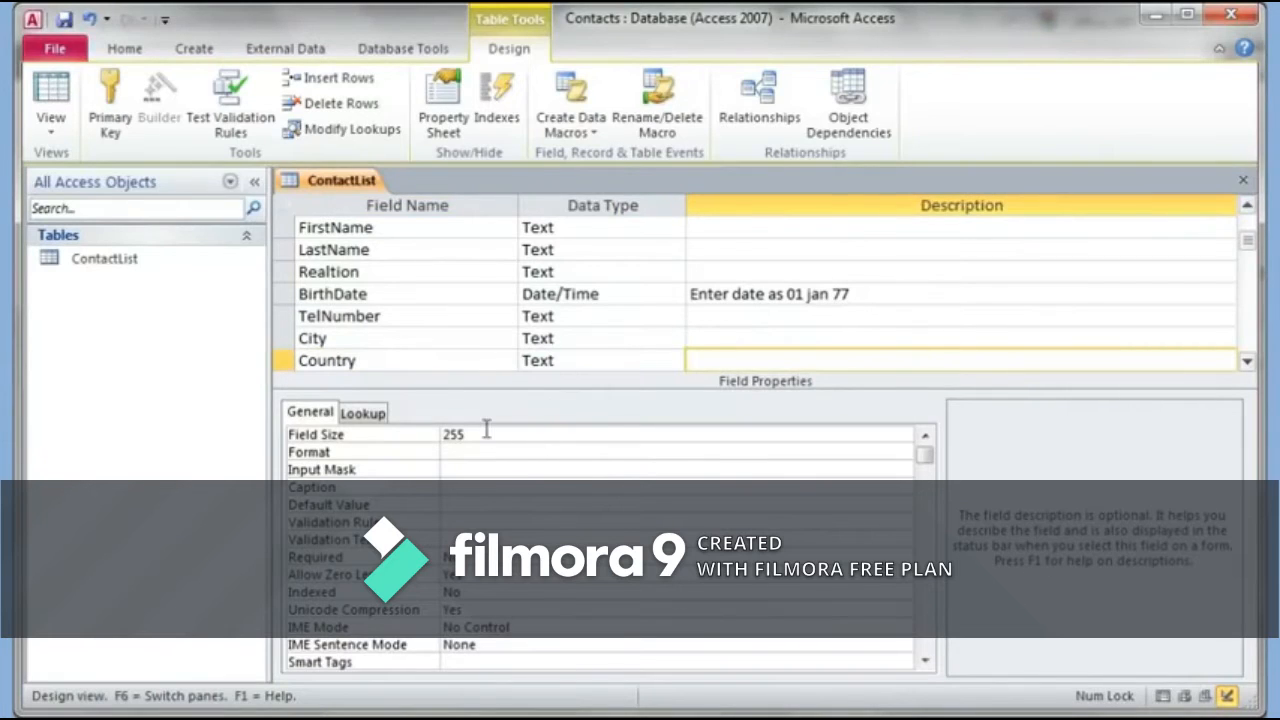
pyautogui.press('Tab')
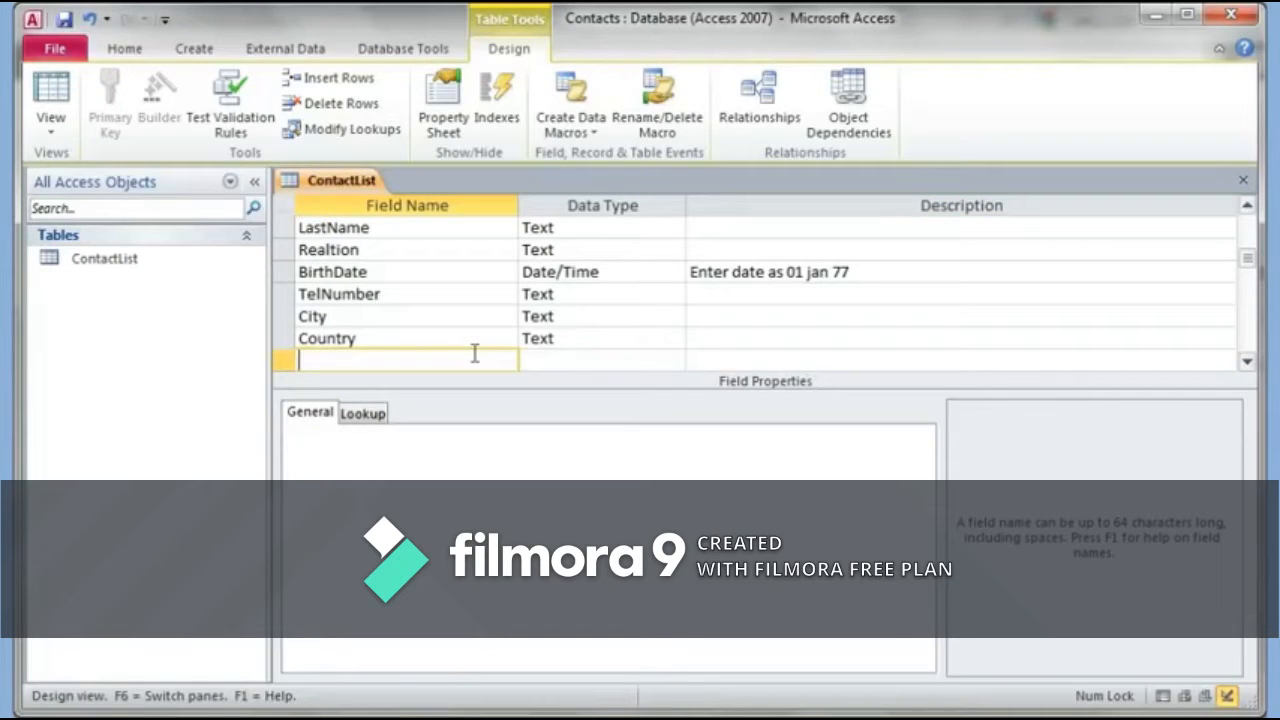
pyautogui.write('PostalCode')
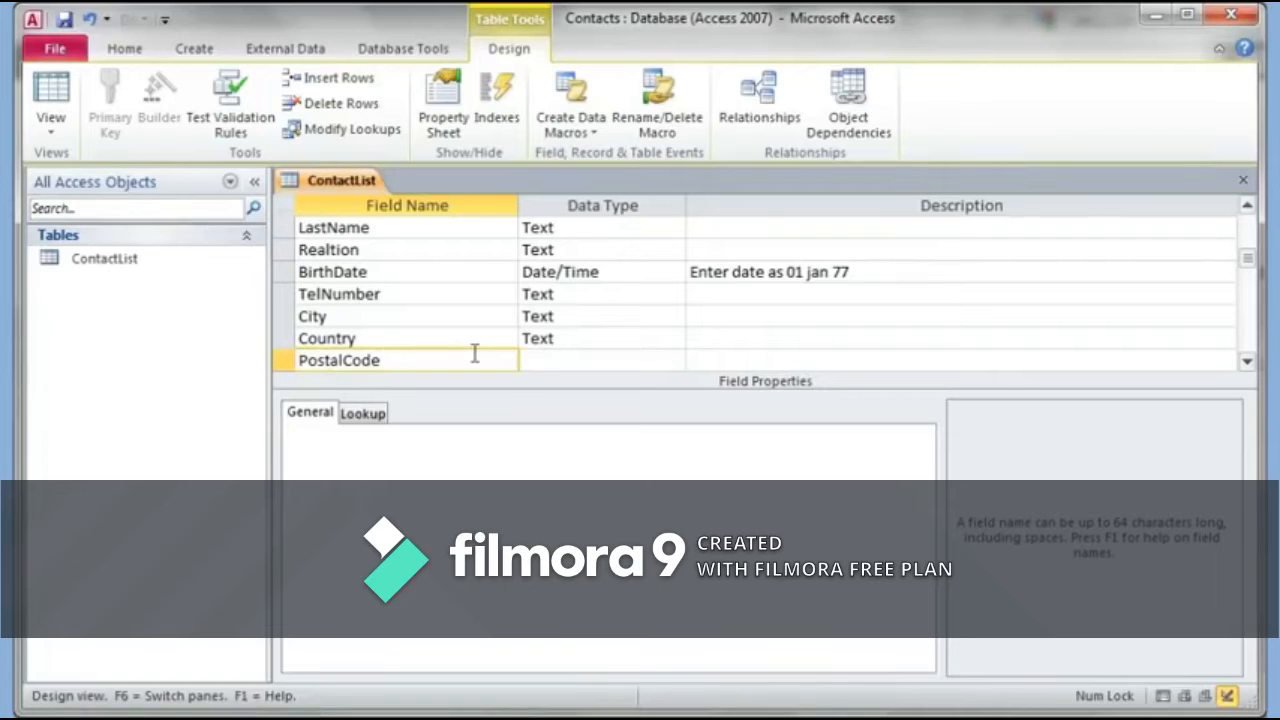
pyautogui.press('Tab')
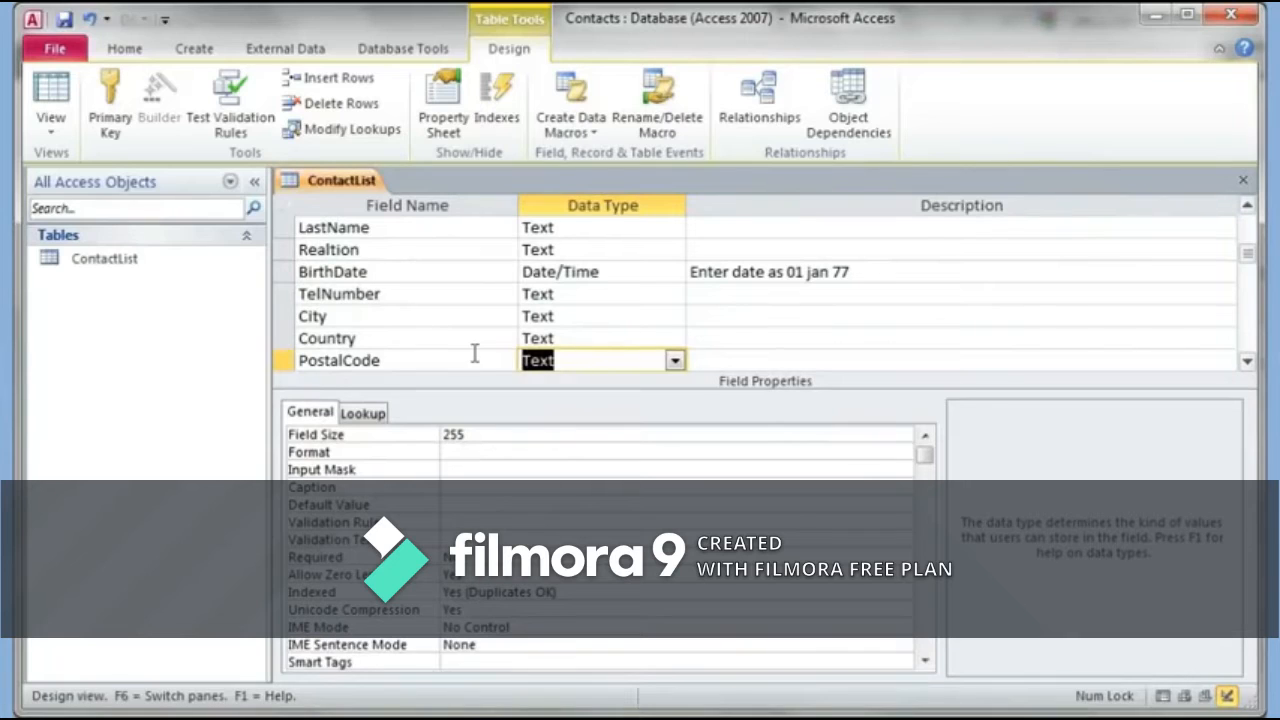
# Step: Save the table, launch the Input Mask Wizard for PostalCode, and open its mask list editor
pyautogui.click(491, 470)
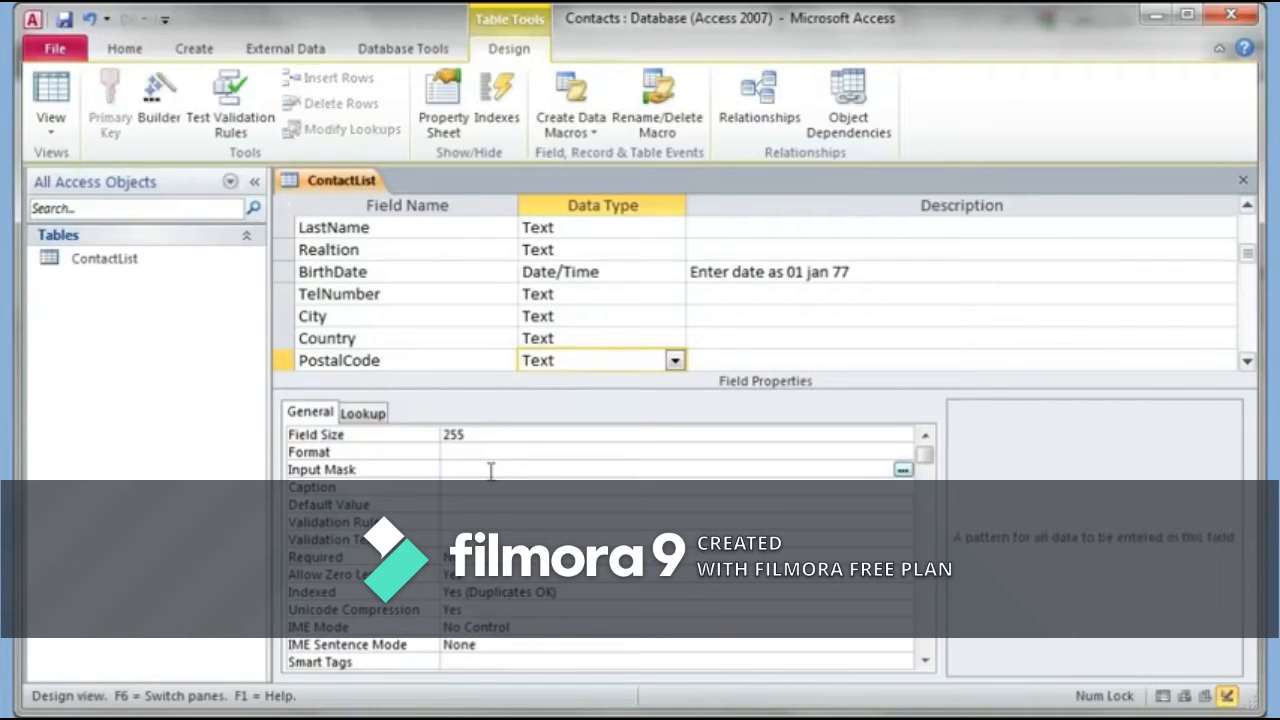
pyautogui.click(903, 470)
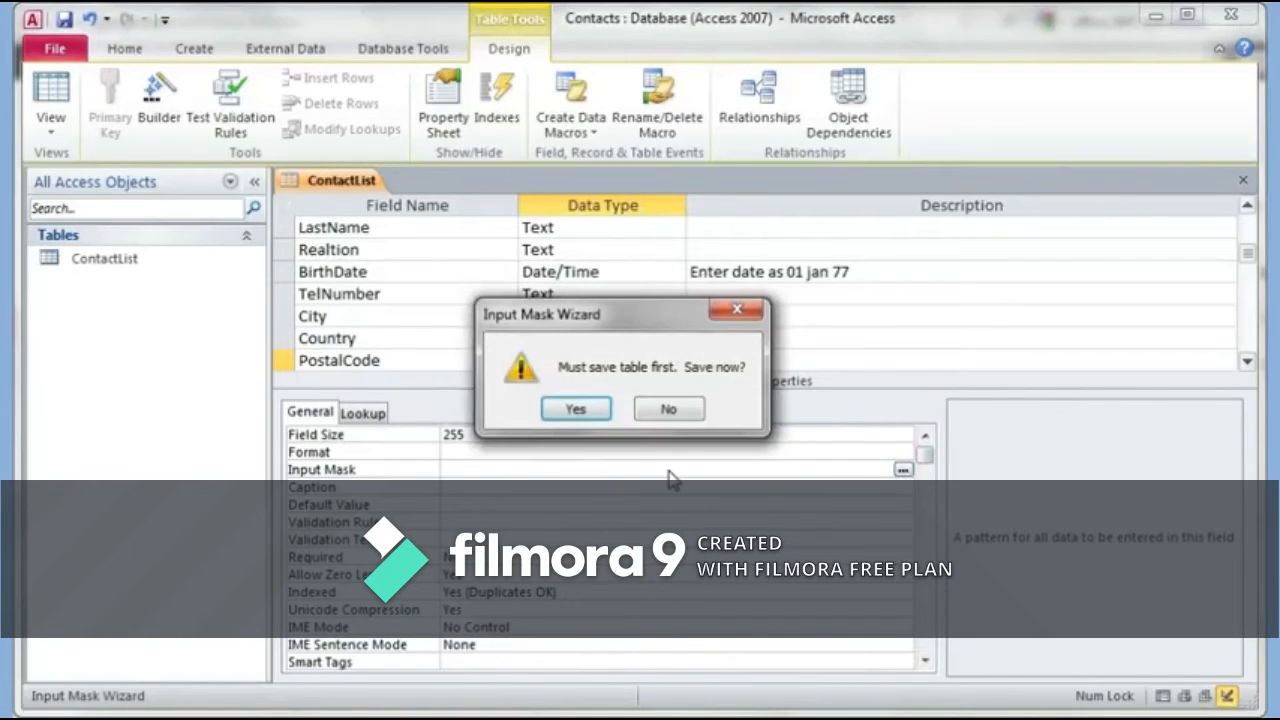
pyautogui.click(580, 409)
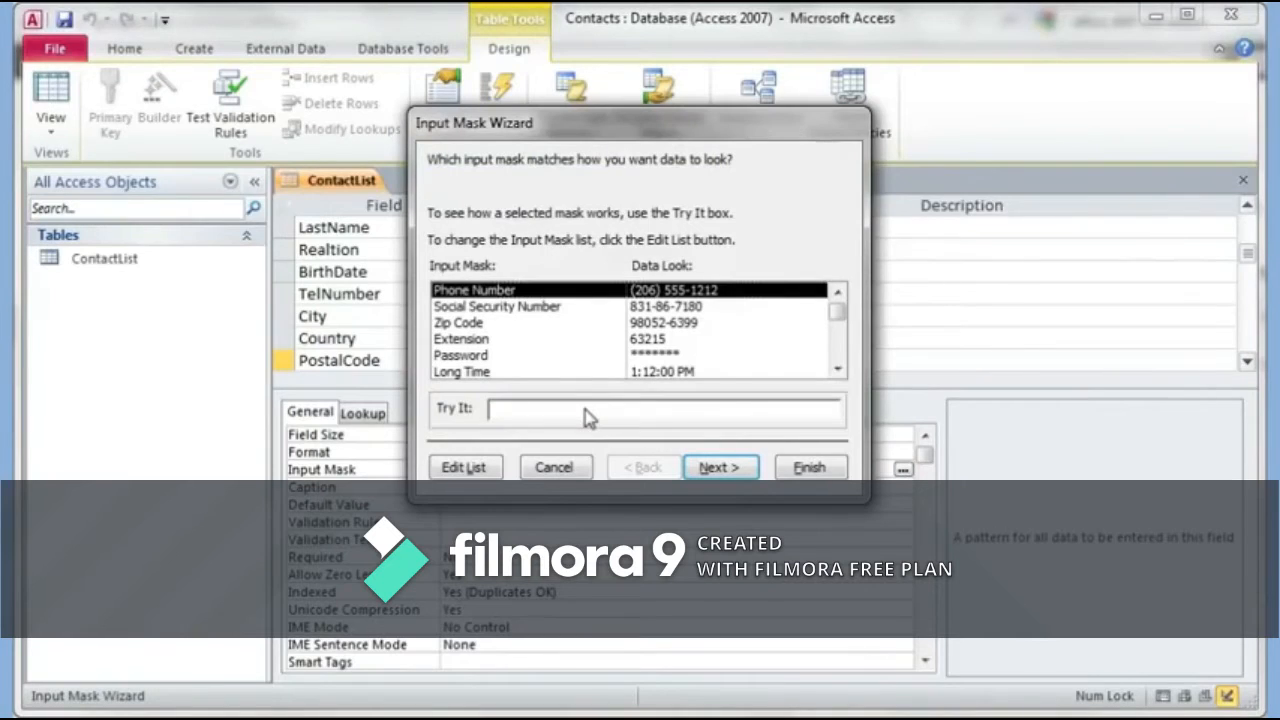
pyautogui.click(837, 368)
pyautogui.click(837, 368)
pyautogui.click(837, 368)
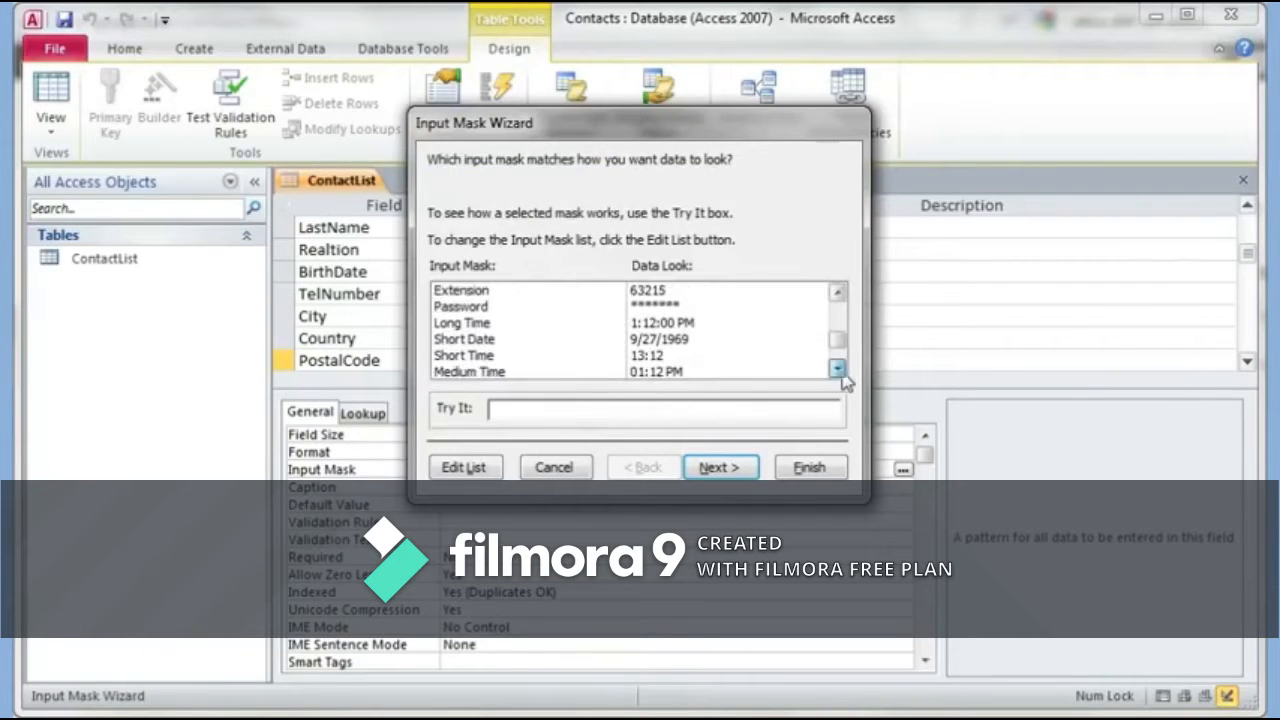
pyautogui.click(840, 372)
pyautogui.moveTo(839, 349); pyautogui.dragTo(838, 297)
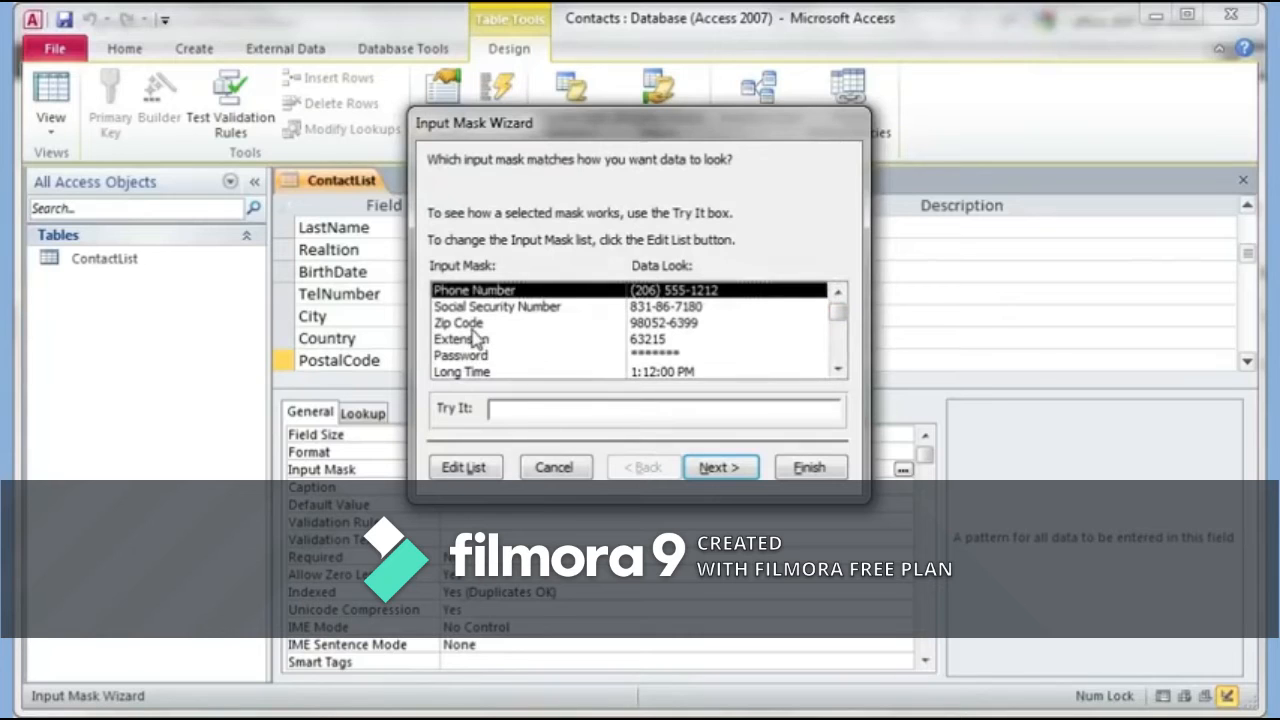
pyautogui.click(460, 474)
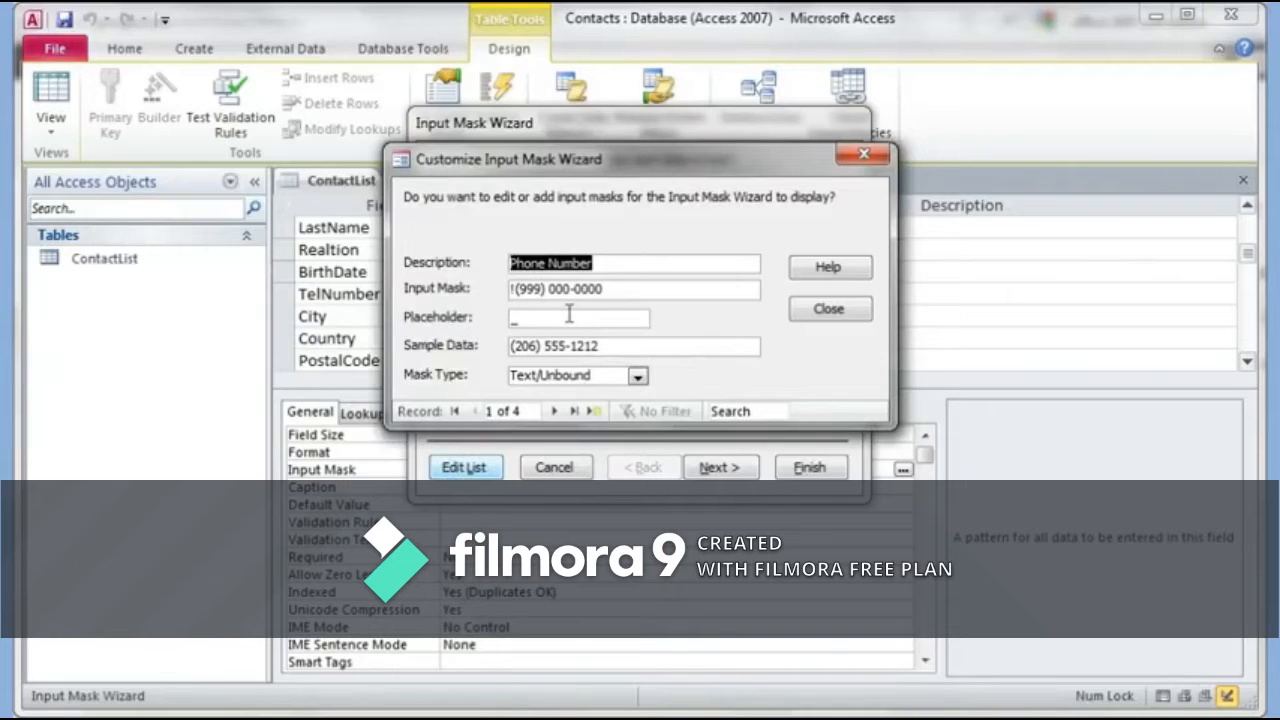
# Step: Add a blank custom mask entry described as PostalCode and open the input mask help
pyautogui.click(595, 413)
pyautogui.write('Post')
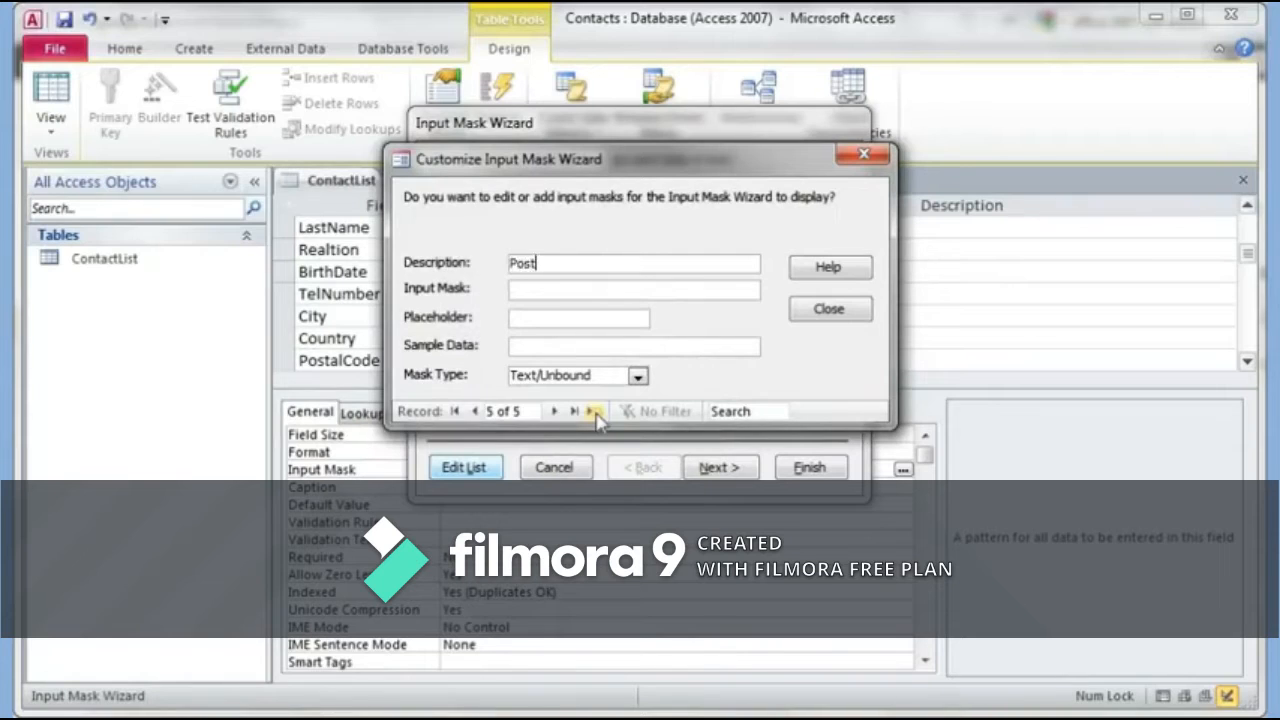
pyautogui.write('alCode')
pyautogui.press('Tab')
pyautogui.click(829, 270)
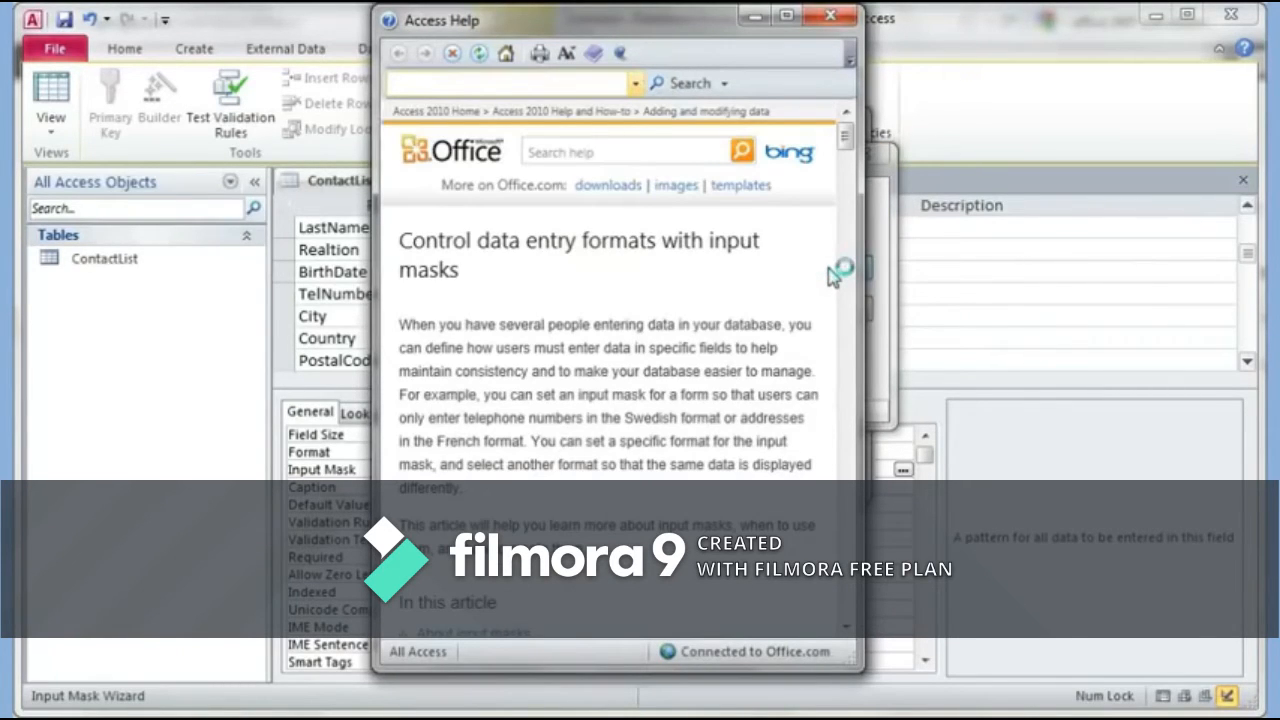
# Step: Read the mask character table, highlight the uppercase (>) explanation, then minimize Help
pyautogui.click(846, 626)
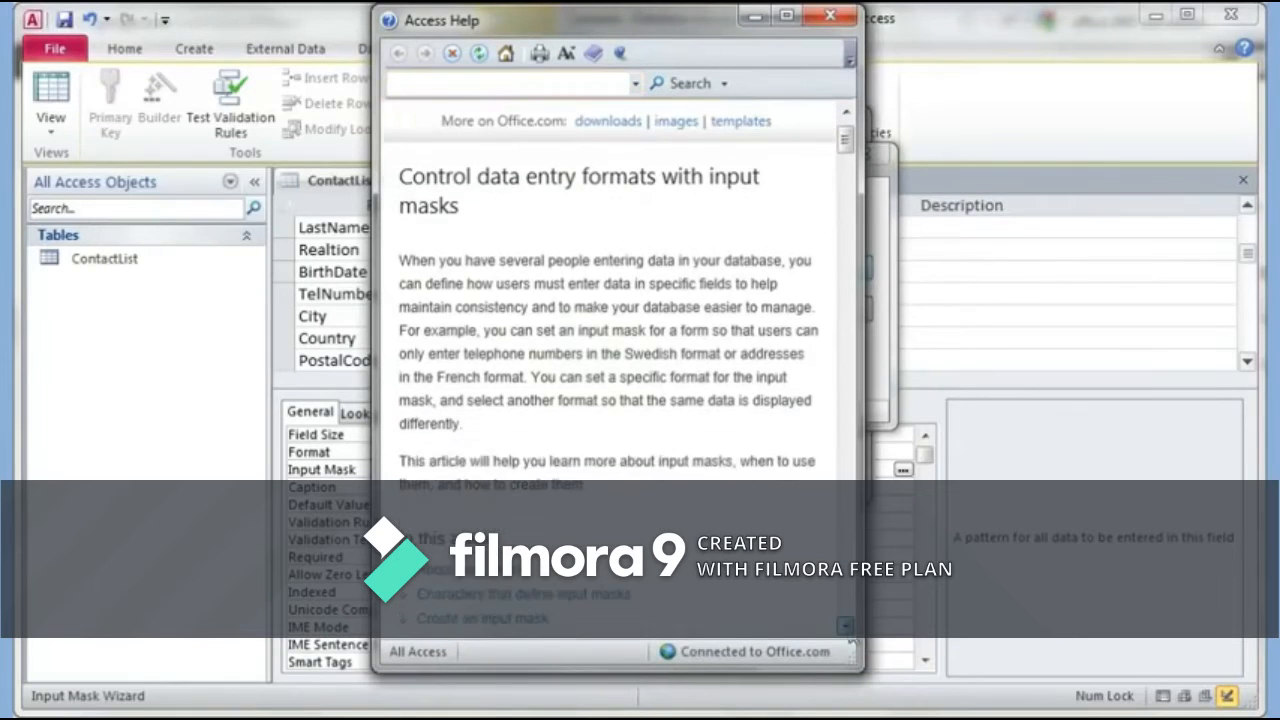
pyautogui.click(846, 626)
pyautogui.click(846, 626)
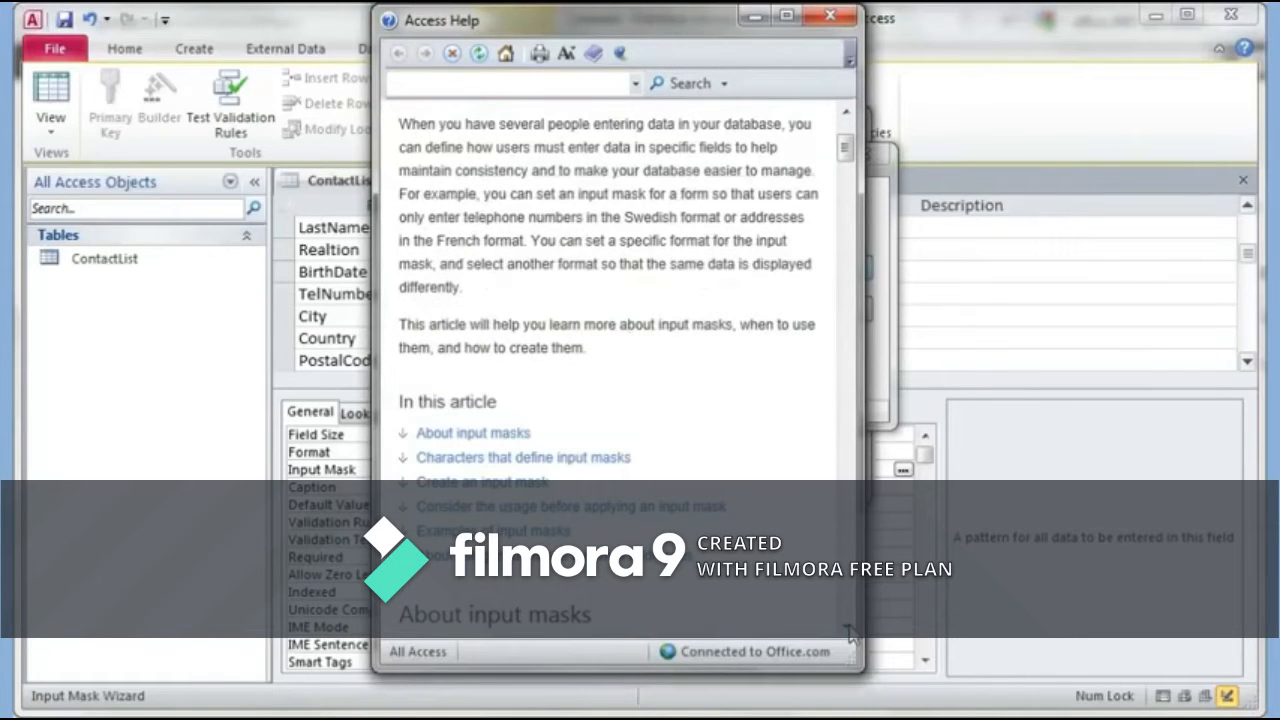
pyautogui.click(848, 628)
pyautogui.click(848, 628)
pyautogui.click(848, 628)
pyautogui.click(848, 628)
pyautogui.click(848, 628)
pyautogui.click(848, 628)
pyautogui.click(848, 628)
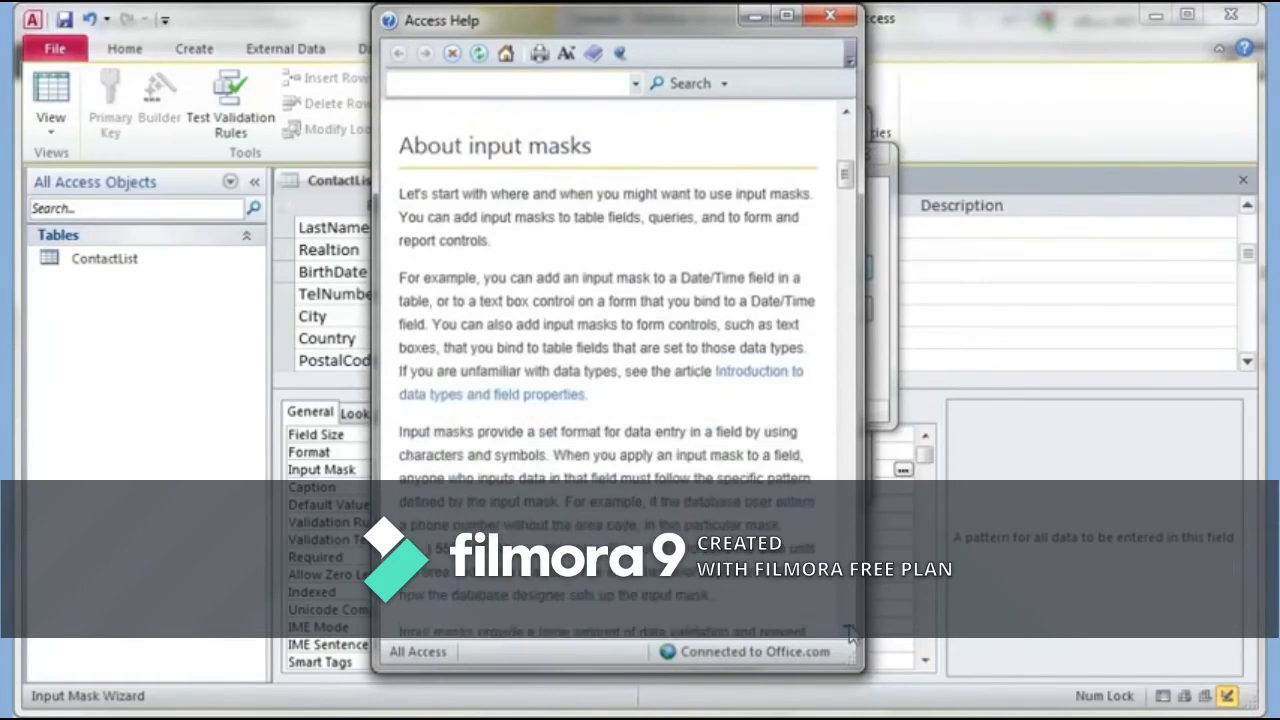
pyautogui.click(848, 628)
pyautogui.click(848, 628)
pyautogui.click(848, 628)
pyautogui.click(848, 628)
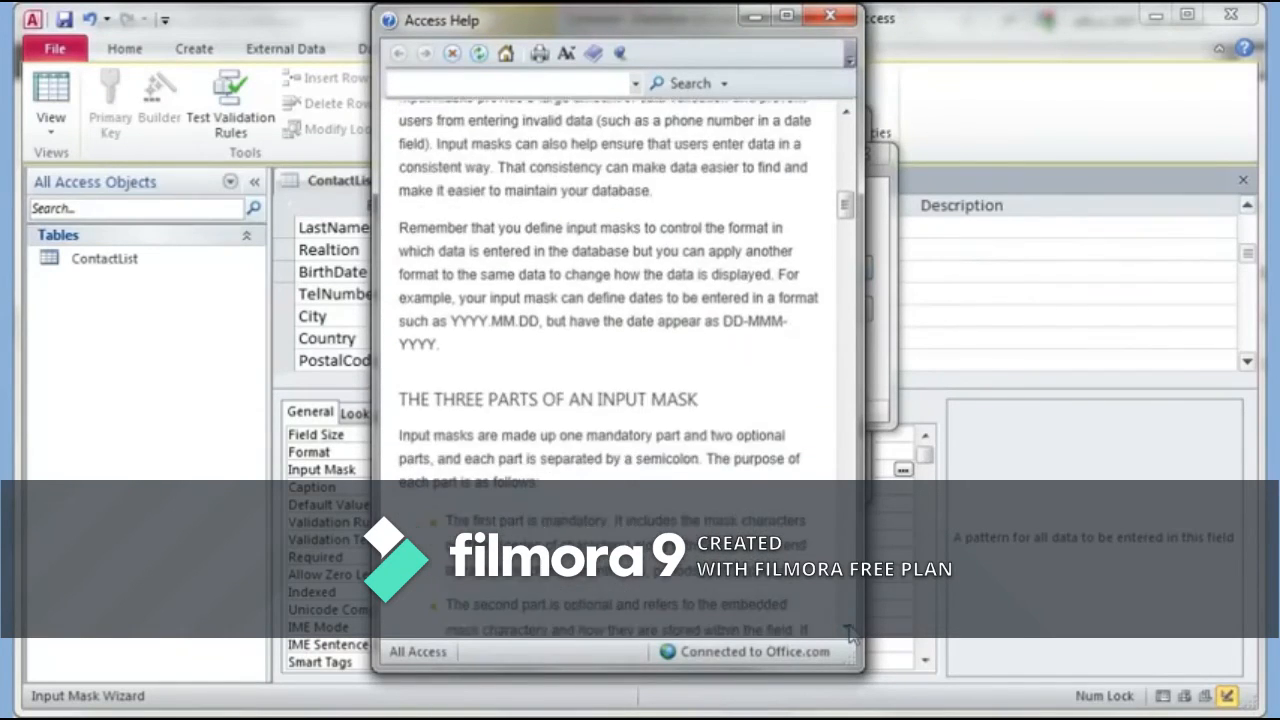
pyautogui.click(848, 628)
pyautogui.click(848, 628)
pyautogui.click(848, 628)
pyautogui.click(848, 628)
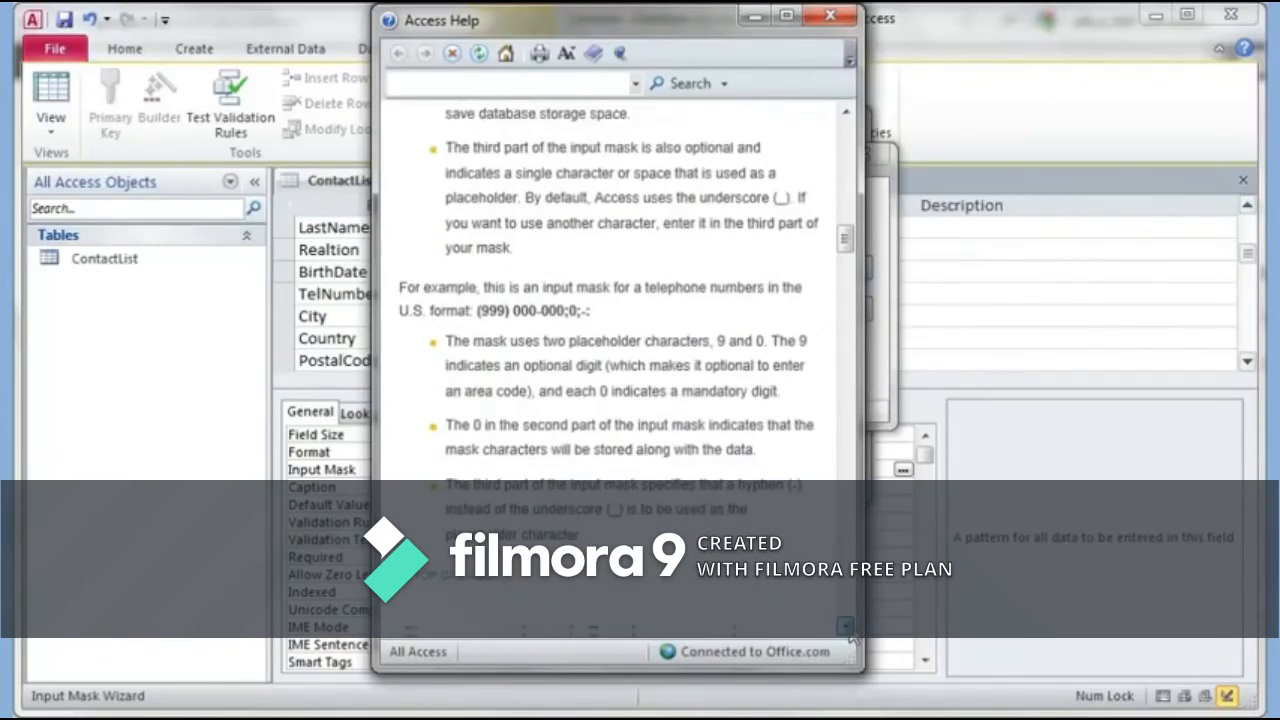
pyautogui.click(848, 628)
pyautogui.click(848, 628)
pyautogui.click(848, 628)
pyautogui.click(848, 628)
pyautogui.click(848, 628)
pyautogui.click(848, 628)
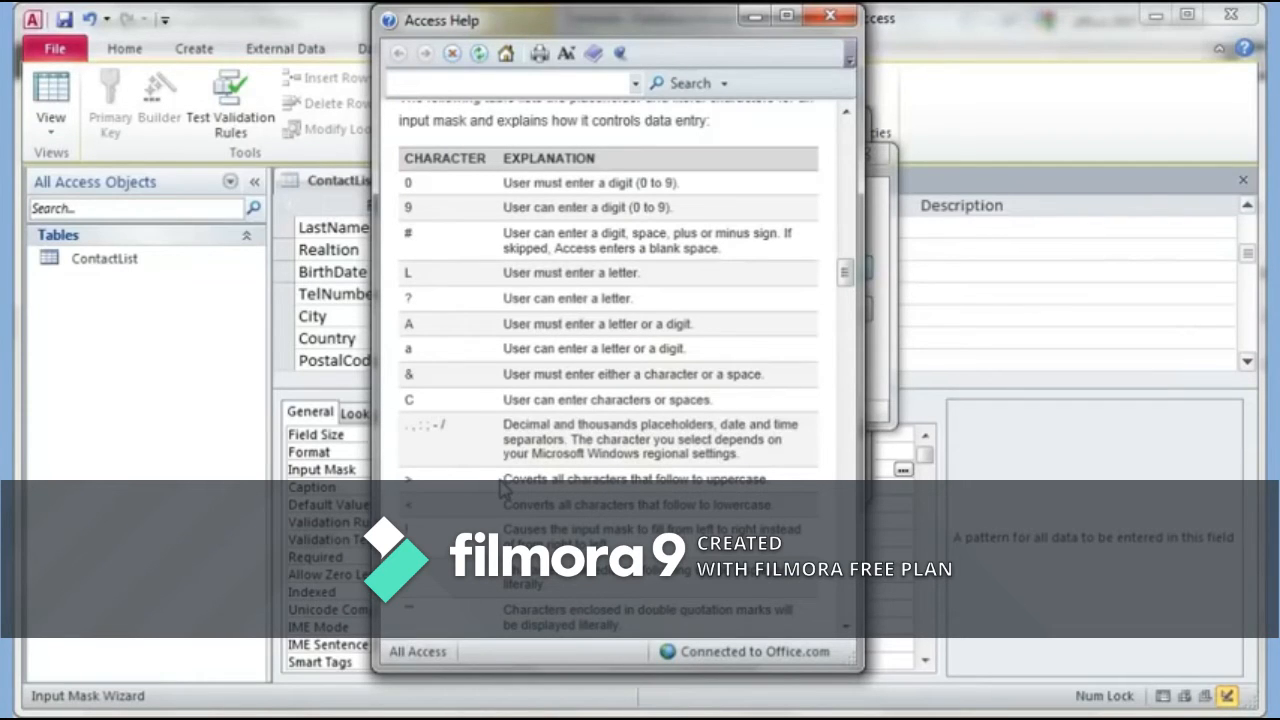
pyautogui.moveTo(503, 480); pyautogui.dragTo(766, 484)
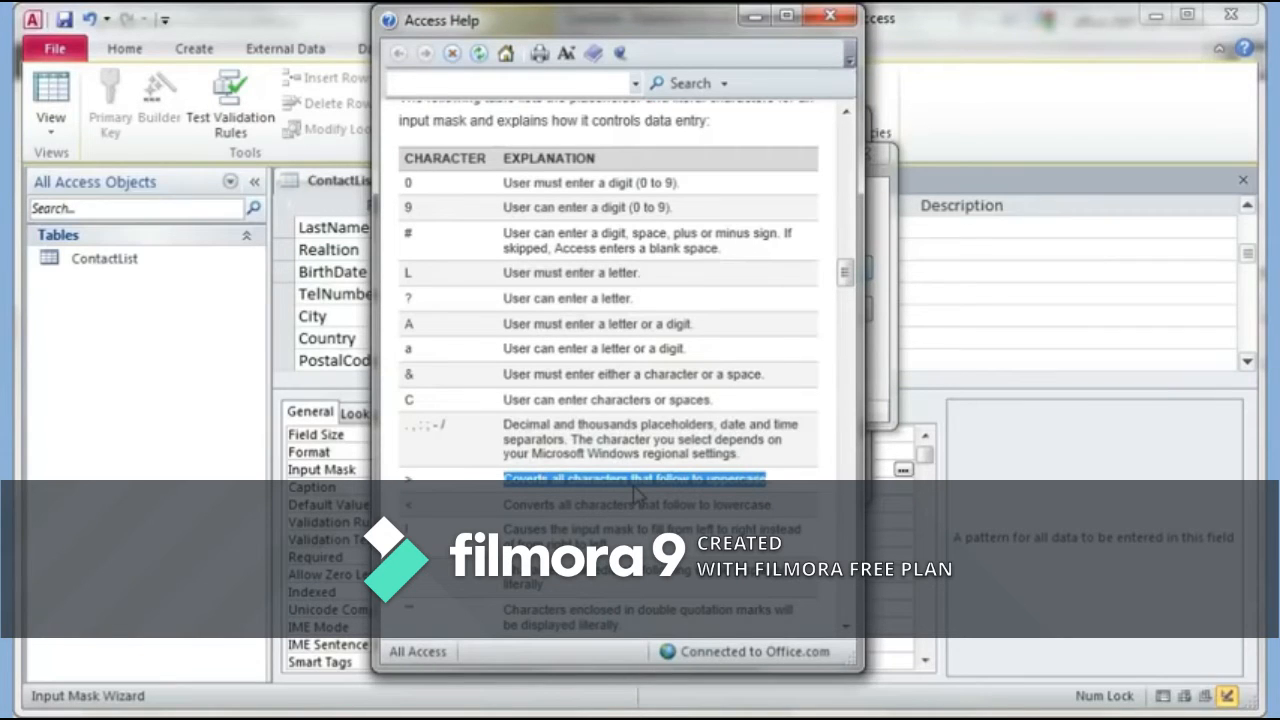
pyautogui.click(757, 17)
# Step: Define the PostalCode custom mask as >L0L 0L0 with sample data M4J 4J4
pyautogui.click(517, 289)
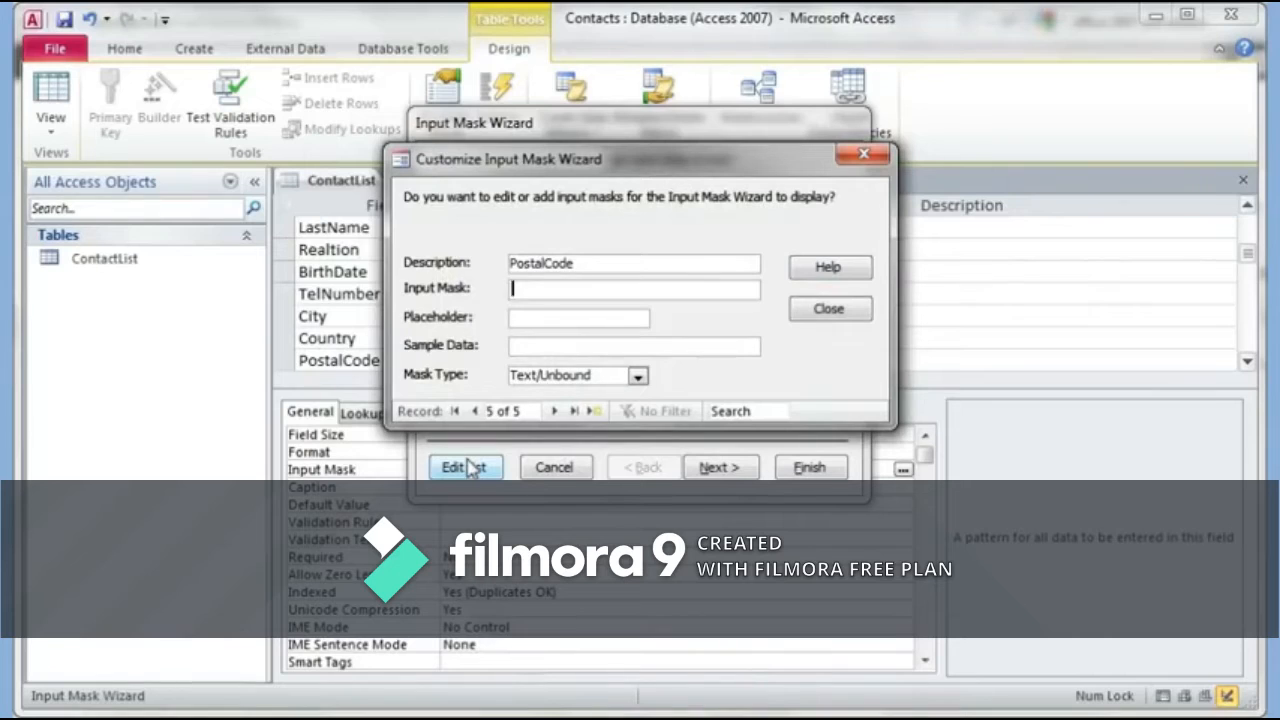
pyautogui.write('>L0L 0L0')
pyautogui.press('Tab')
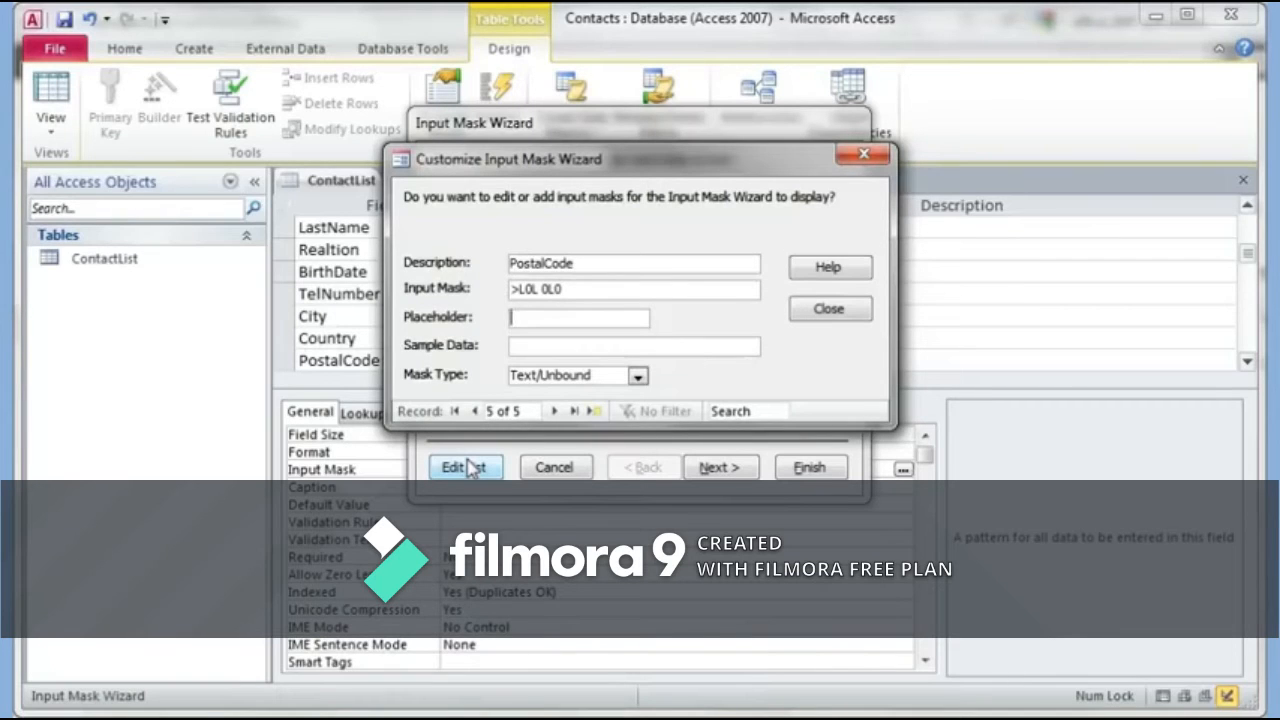
pyautogui.press('Tab')
pyautogui.write('M4J 4J4')
# Step: Select the new PostalCode mask in the wizard and finish to apply it
pyautogui.click(829, 309)
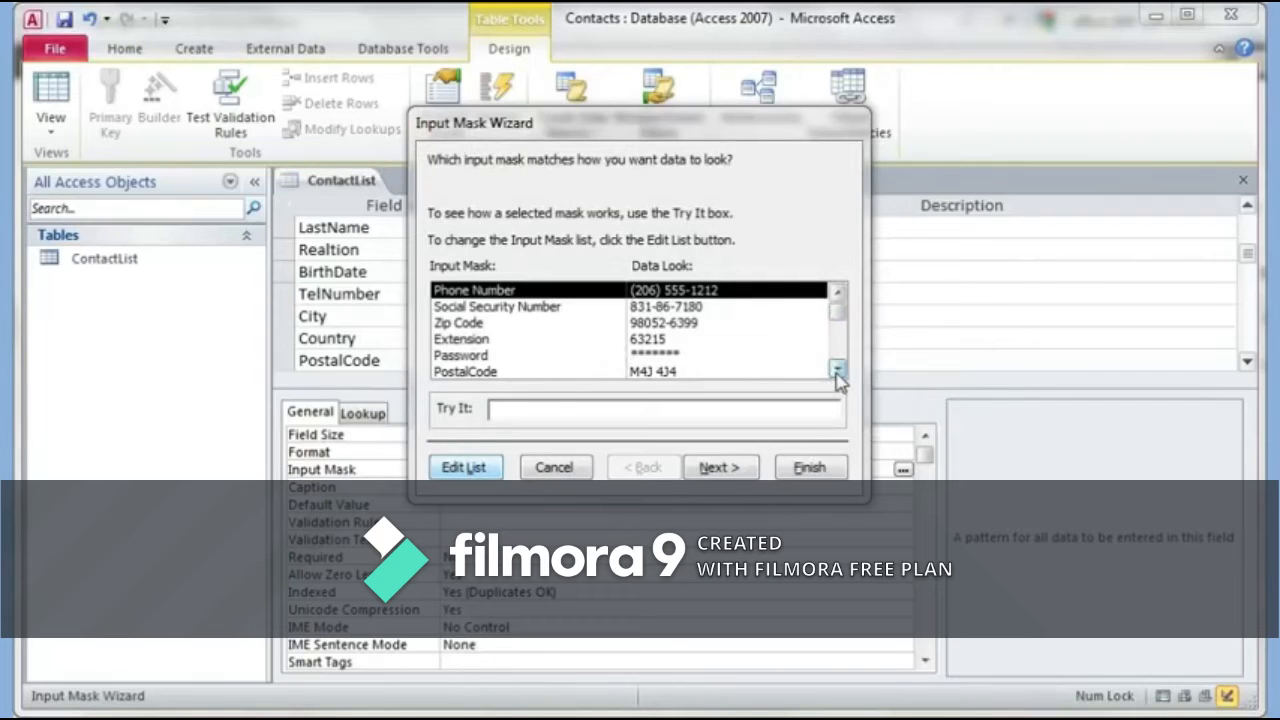
pyautogui.click(466, 371)
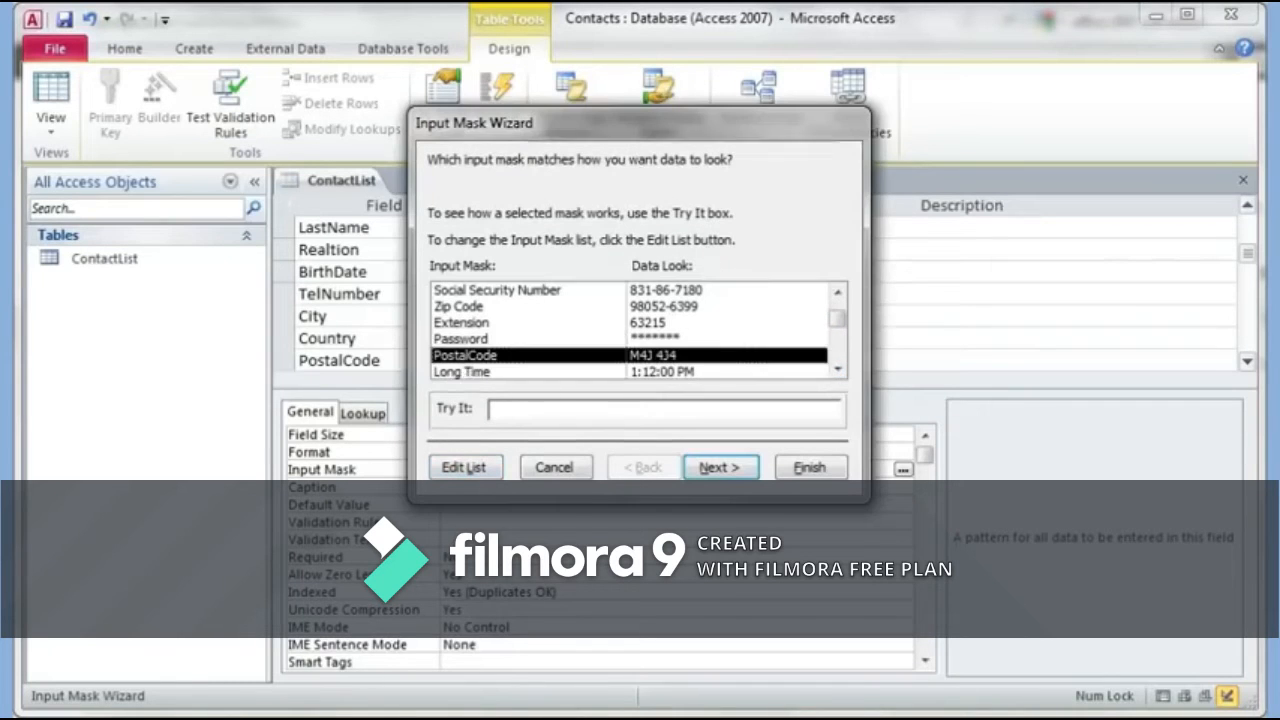
pyautogui.click(809, 468)
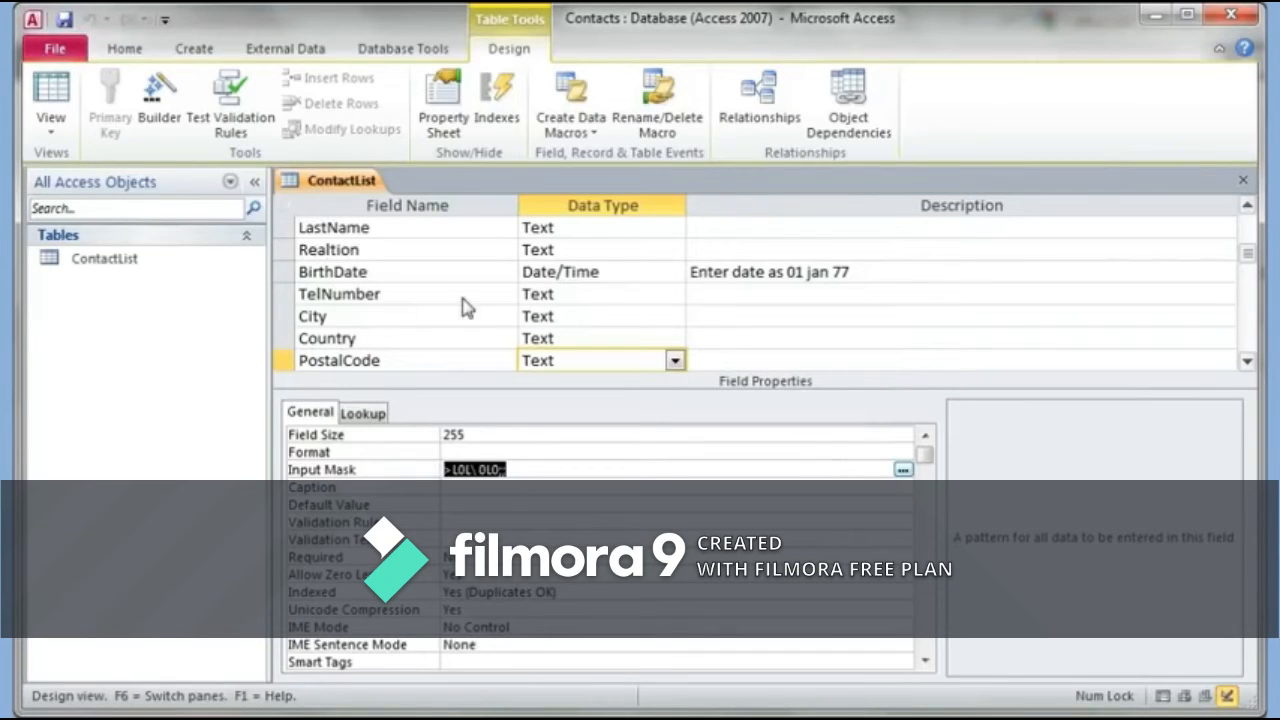
# Step: Save the design and add a Notes field of type Memo below PostalCode
pyautogui.click(66, 22)
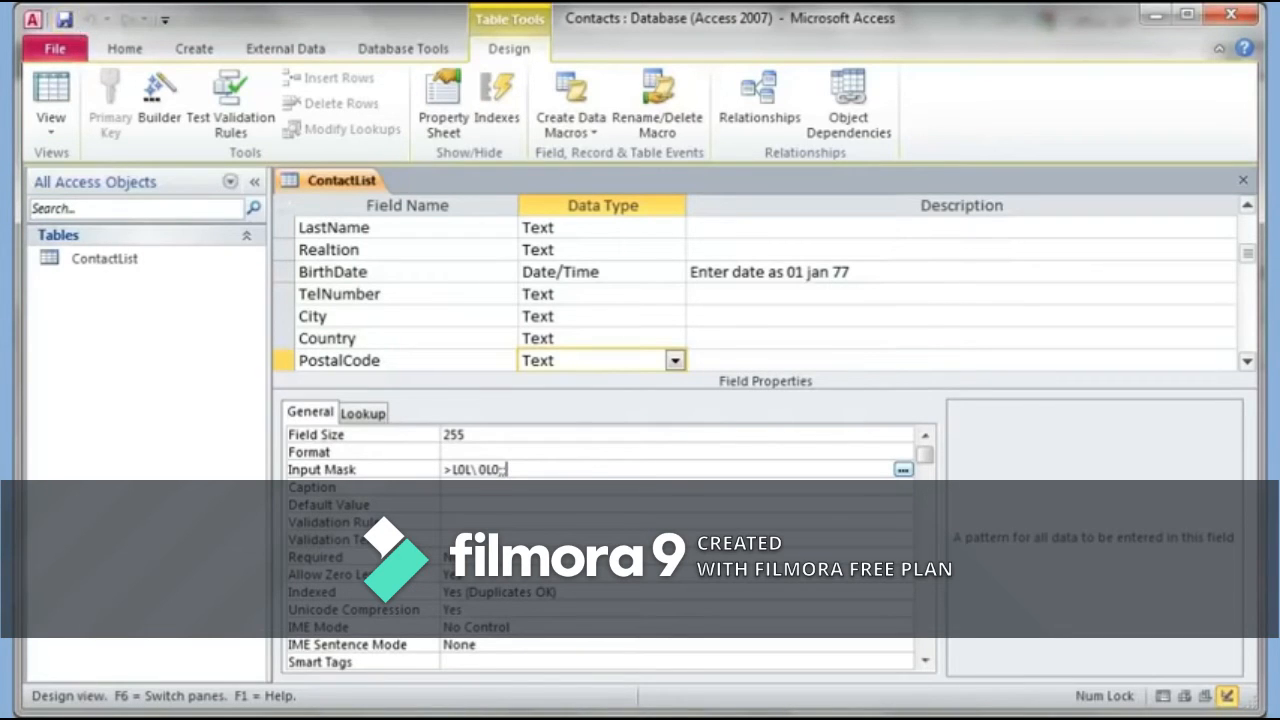
pyautogui.press('Down')
pyautogui.press('Down')
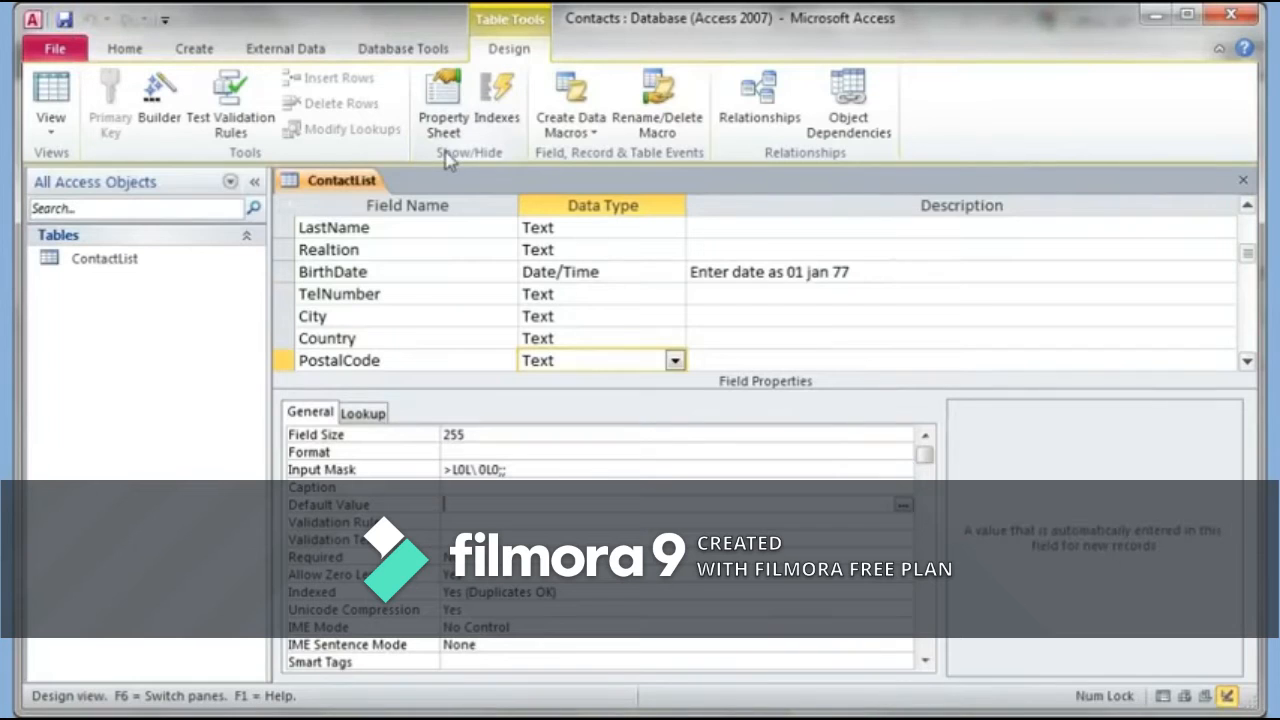
pyautogui.click(1247, 361)
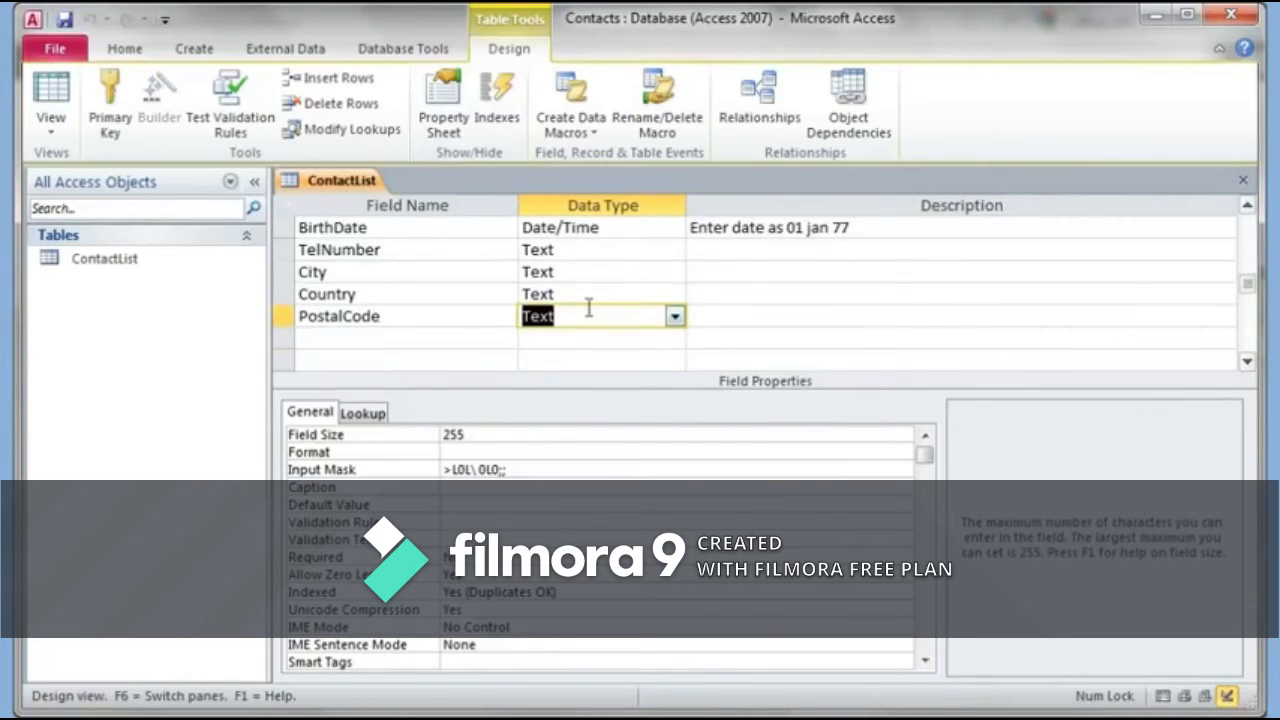
pyautogui.click(481, 337)
pyautogui.write('Notes')
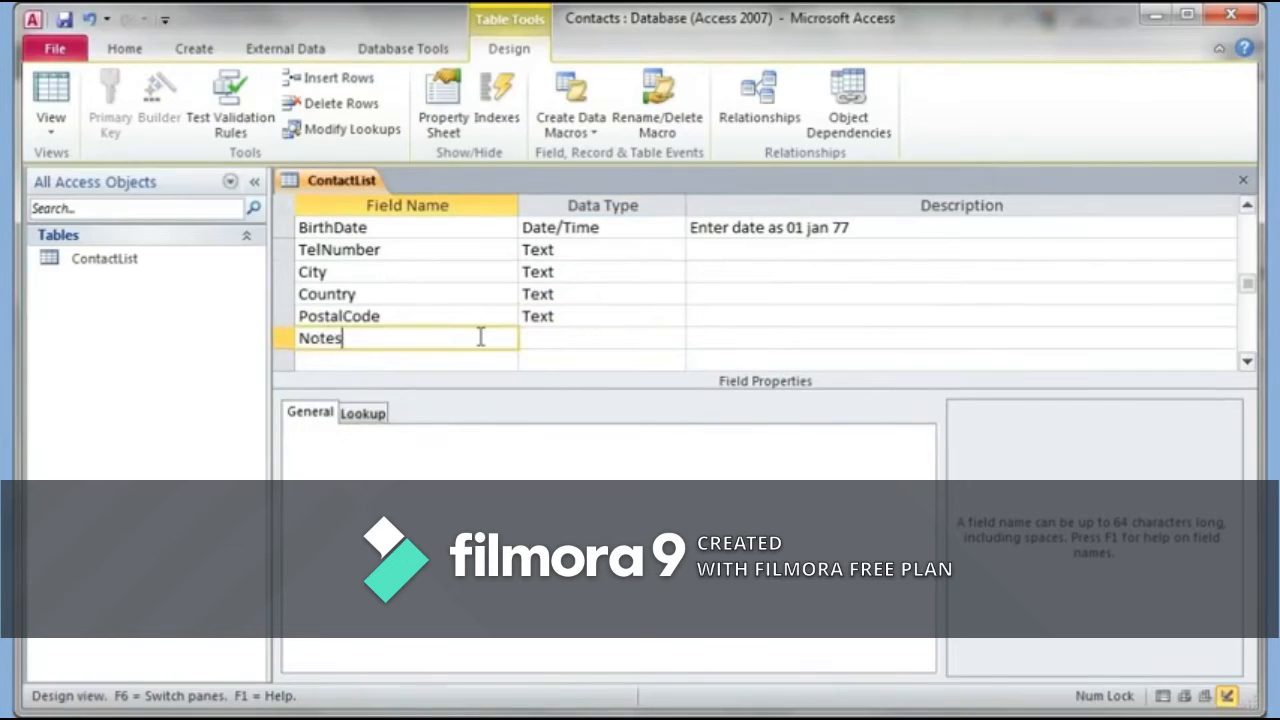
pyautogui.press('Tab')
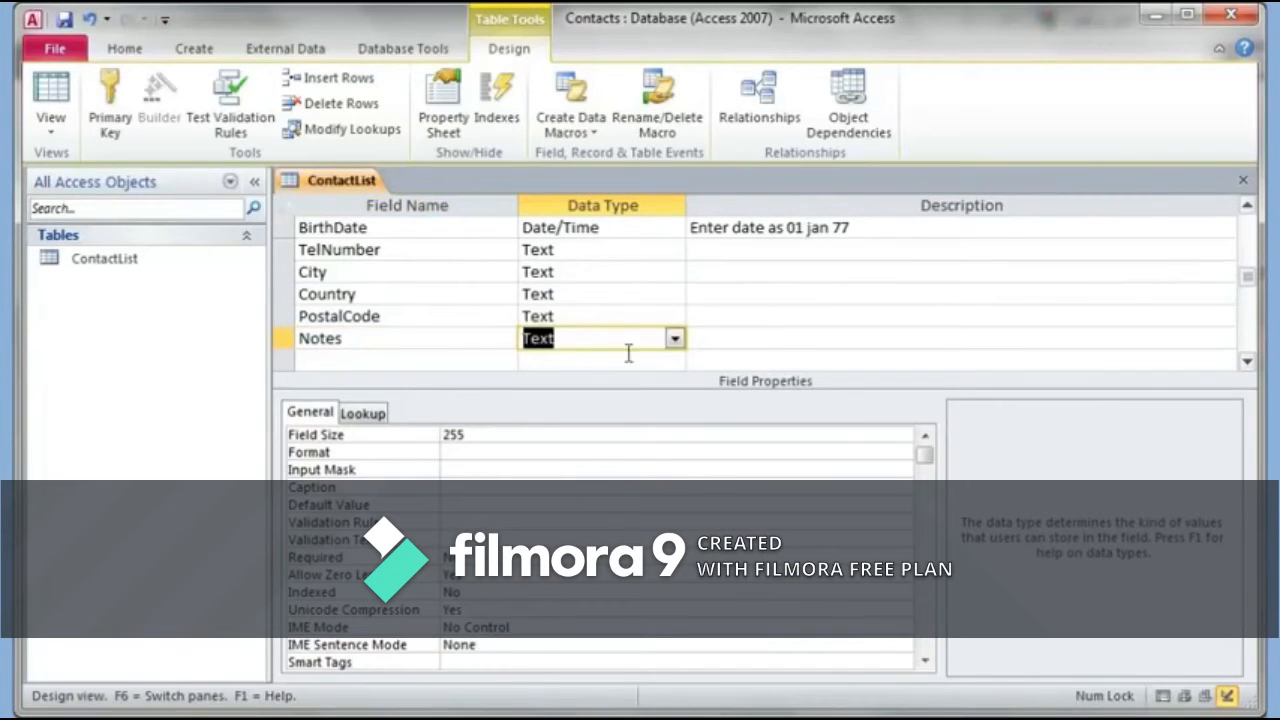
pyautogui.click(675, 339)
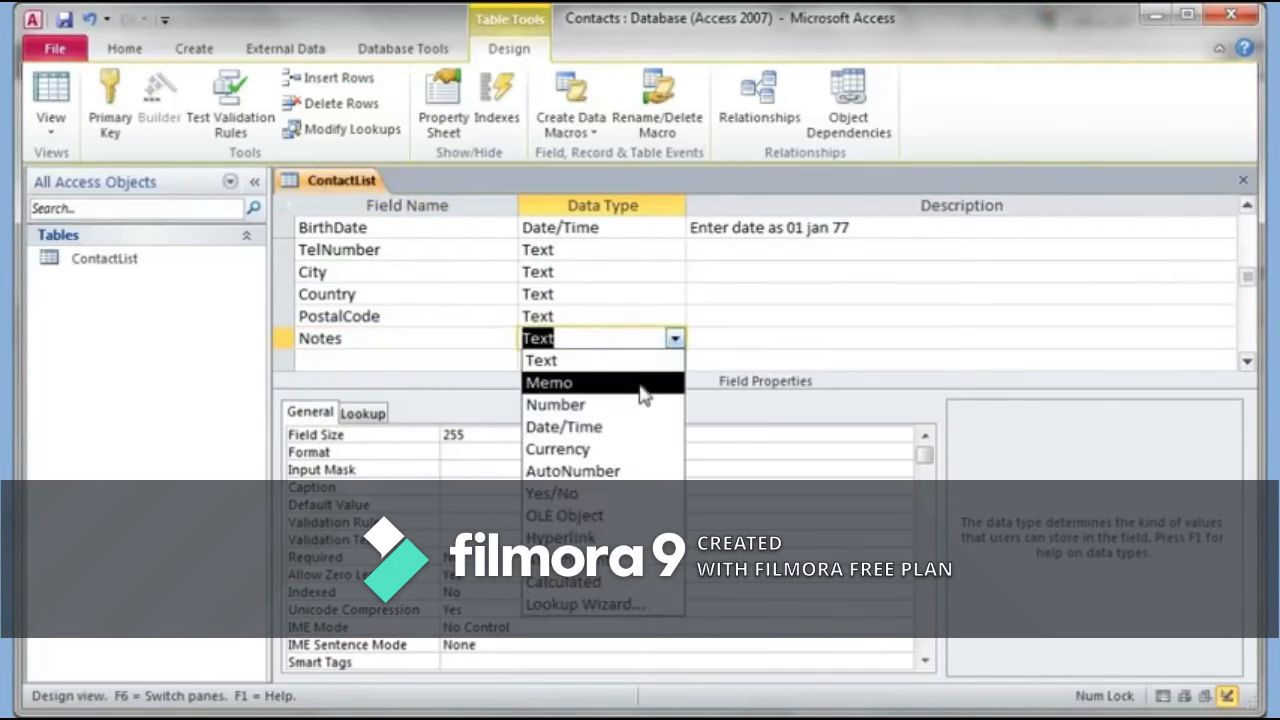
pyautogui.click(643, 382)
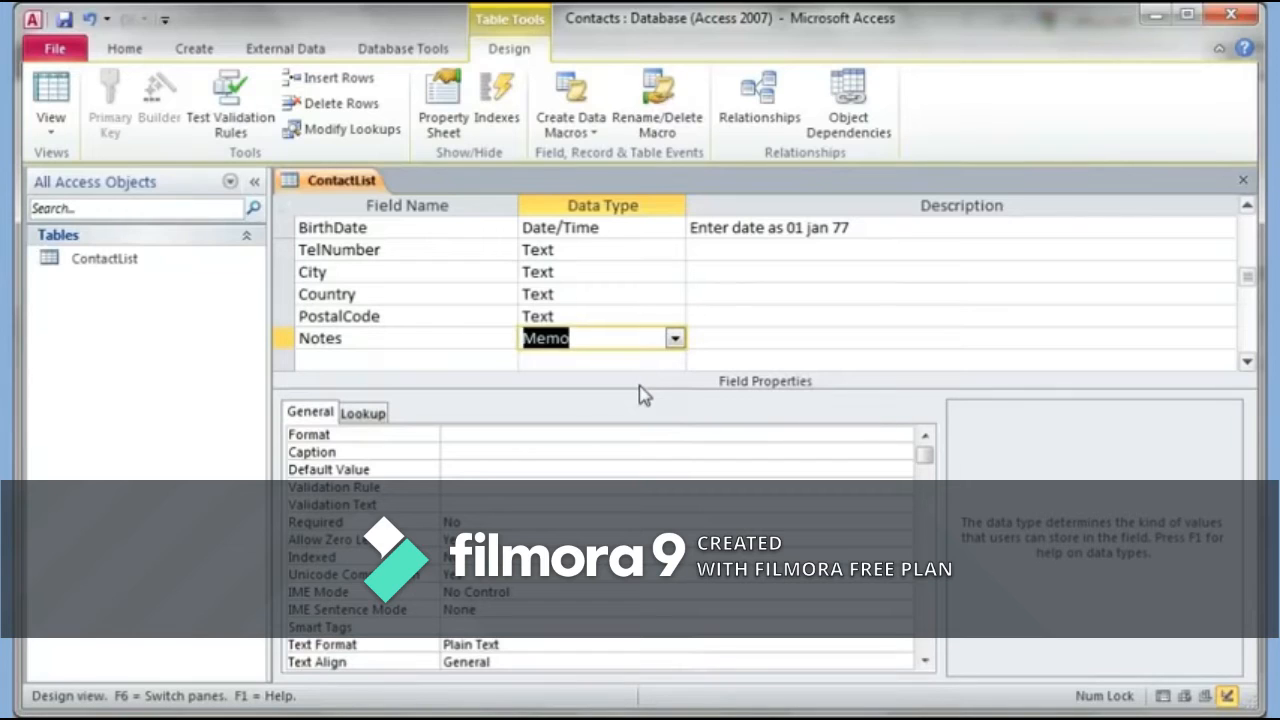
# Step: Add a Website field of type Hyperlink below Notes and save the table
pyautogui.click(439, 361)
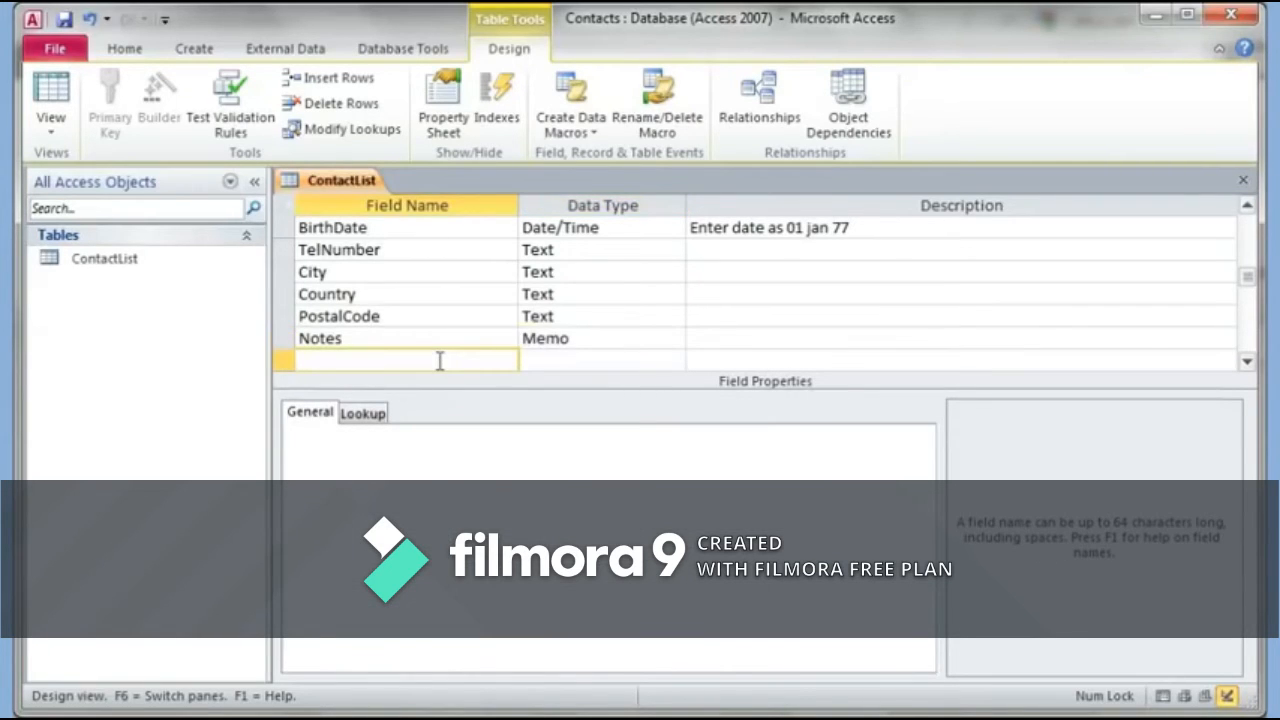
pyautogui.write('Website')
pyautogui.press('Tab')
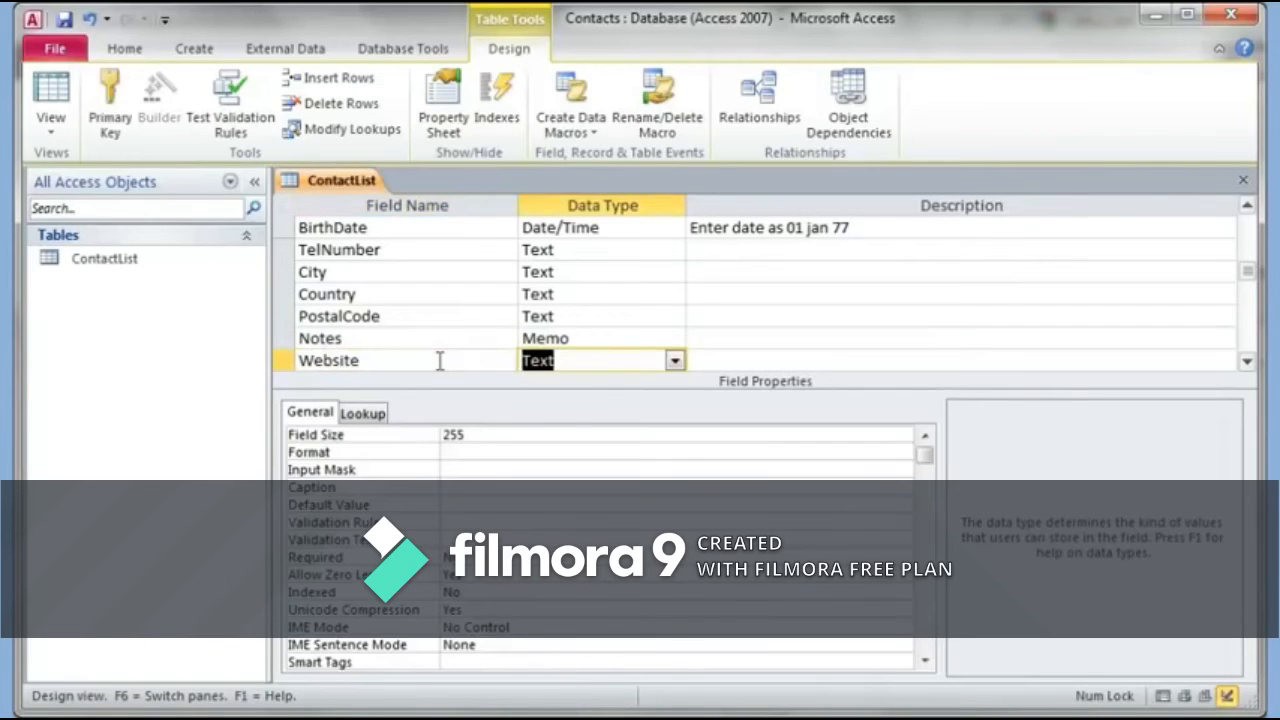
pyautogui.click(676, 361)
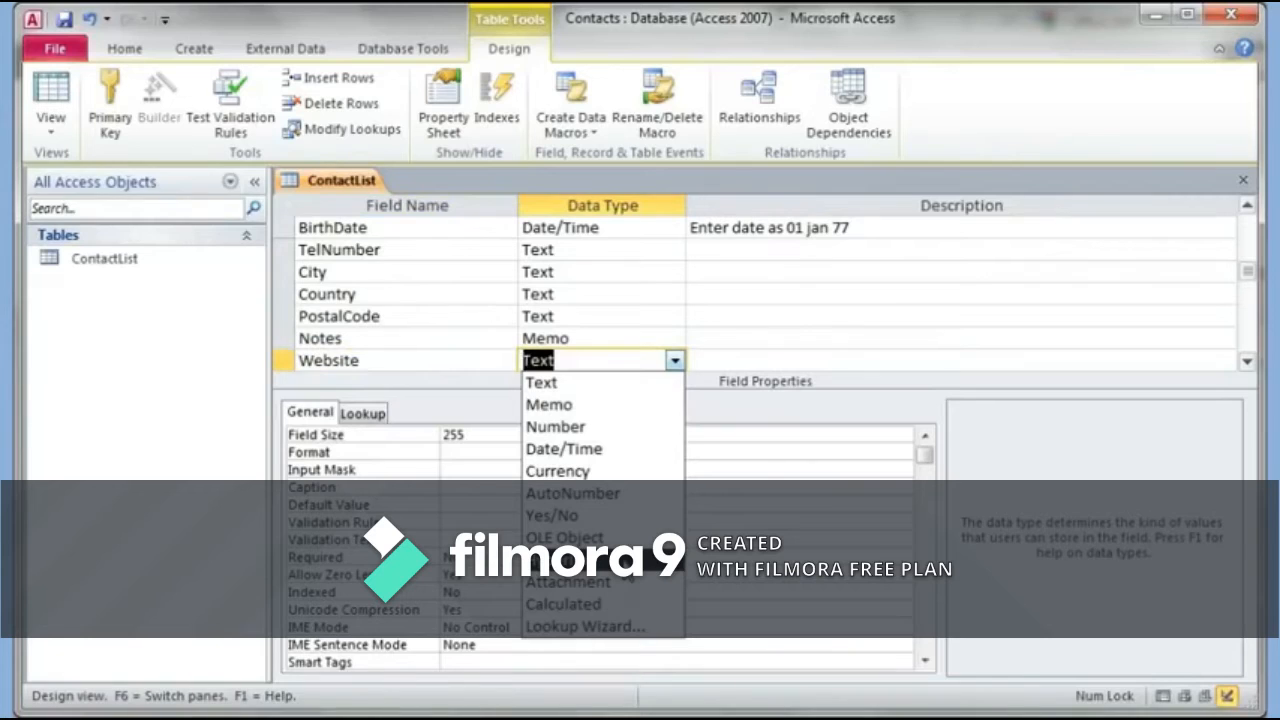
pyautogui.click(565, 559)
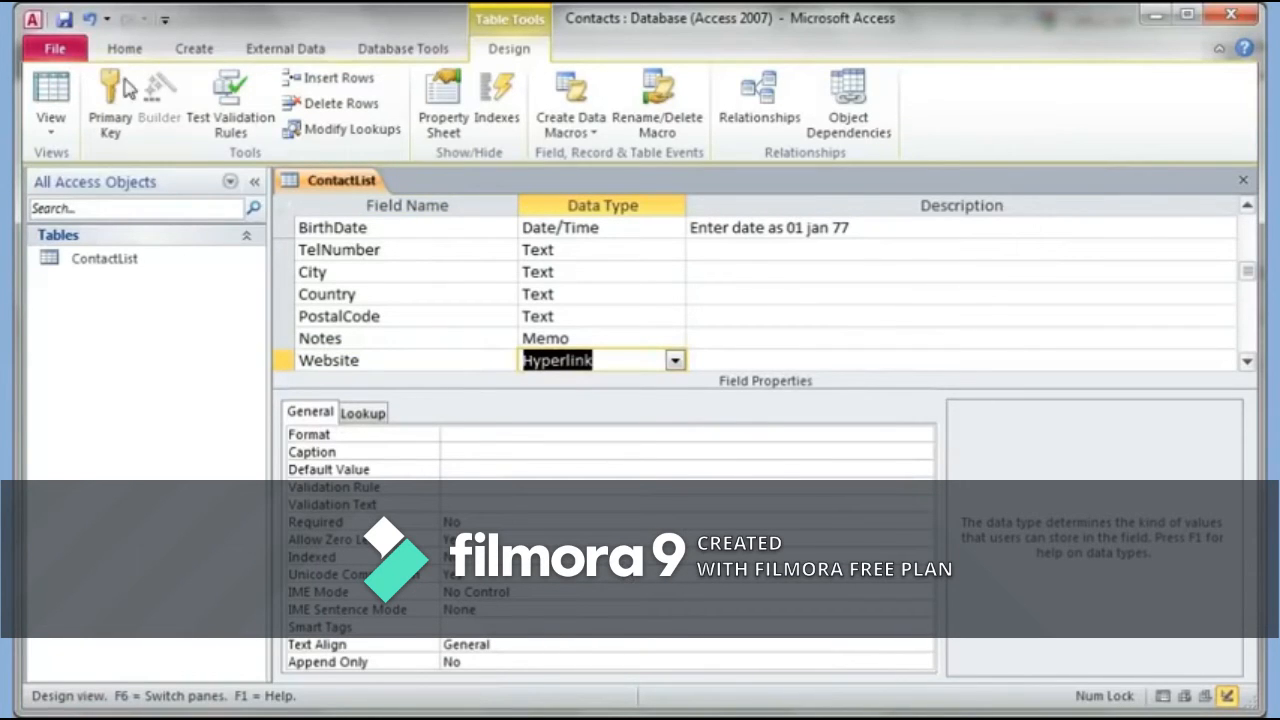
pyautogui.click(66, 19)
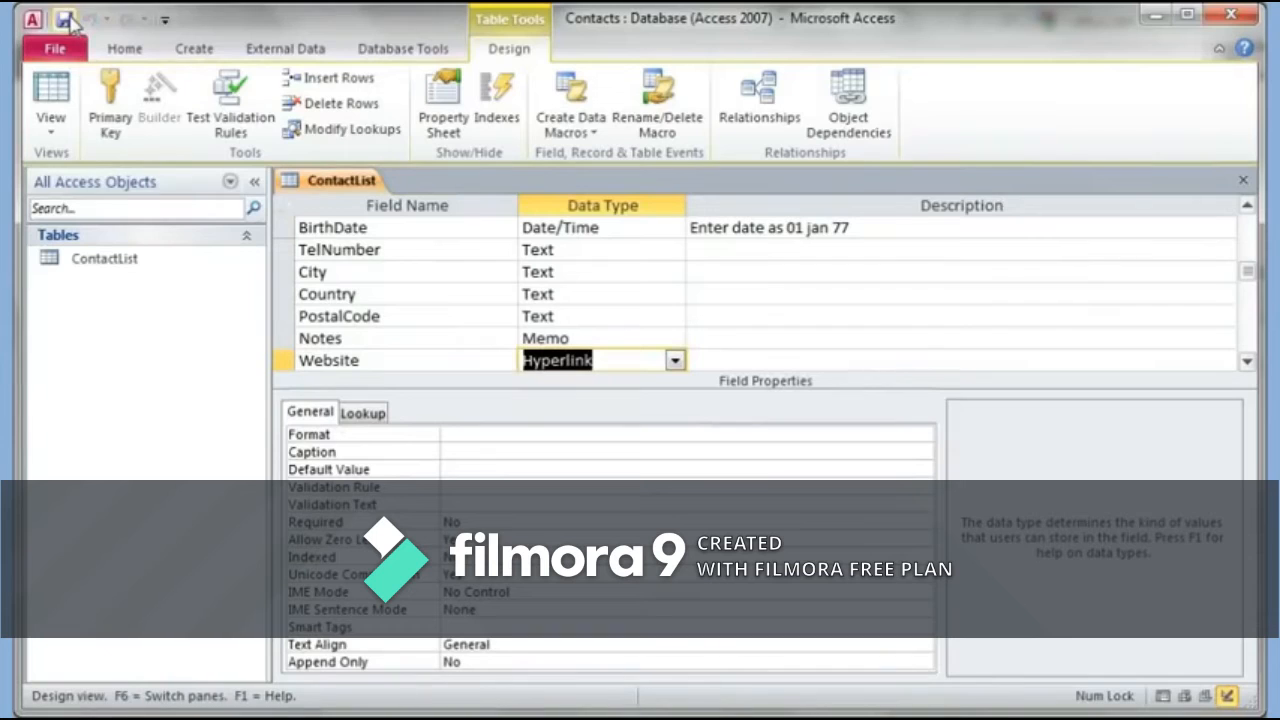
# Step: In Datasheet View, give the first contact city Toronto, country Canada and a masked postal code
pyautogui.click(53, 92)
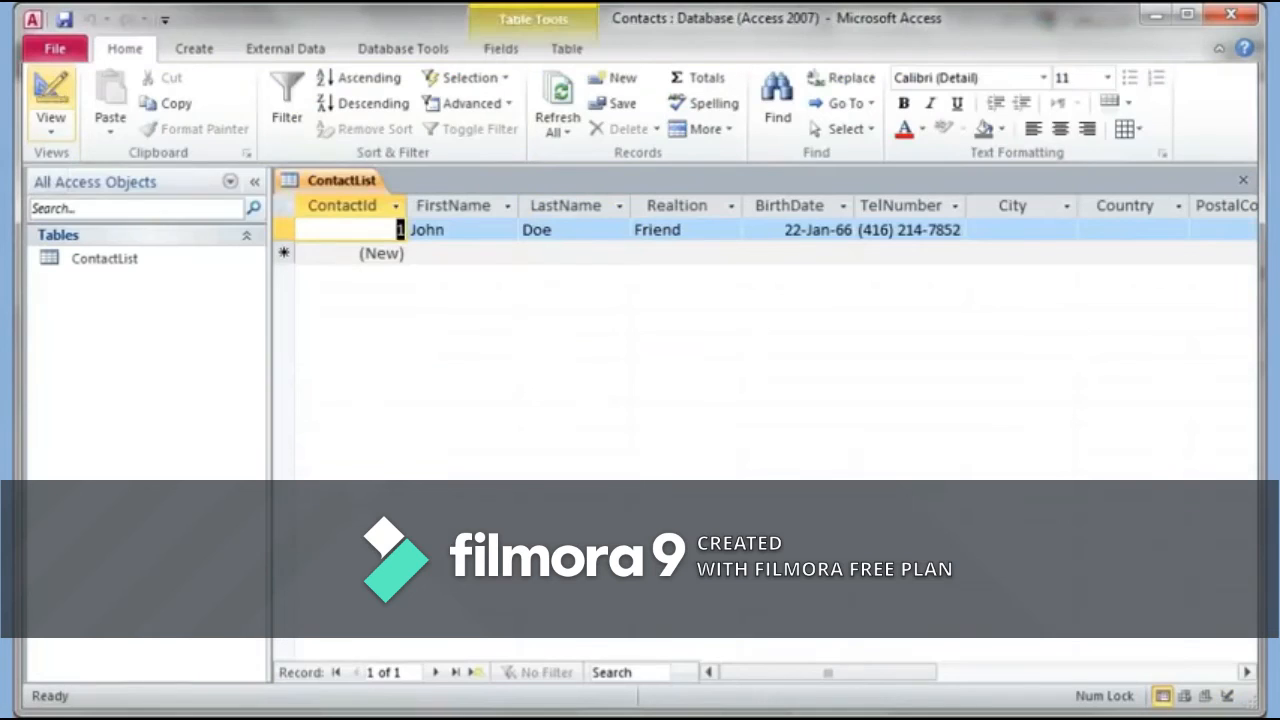
pyautogui.click(1001, 231)
pyautogui.write('Toronto')
pyautogui.press('Tab')
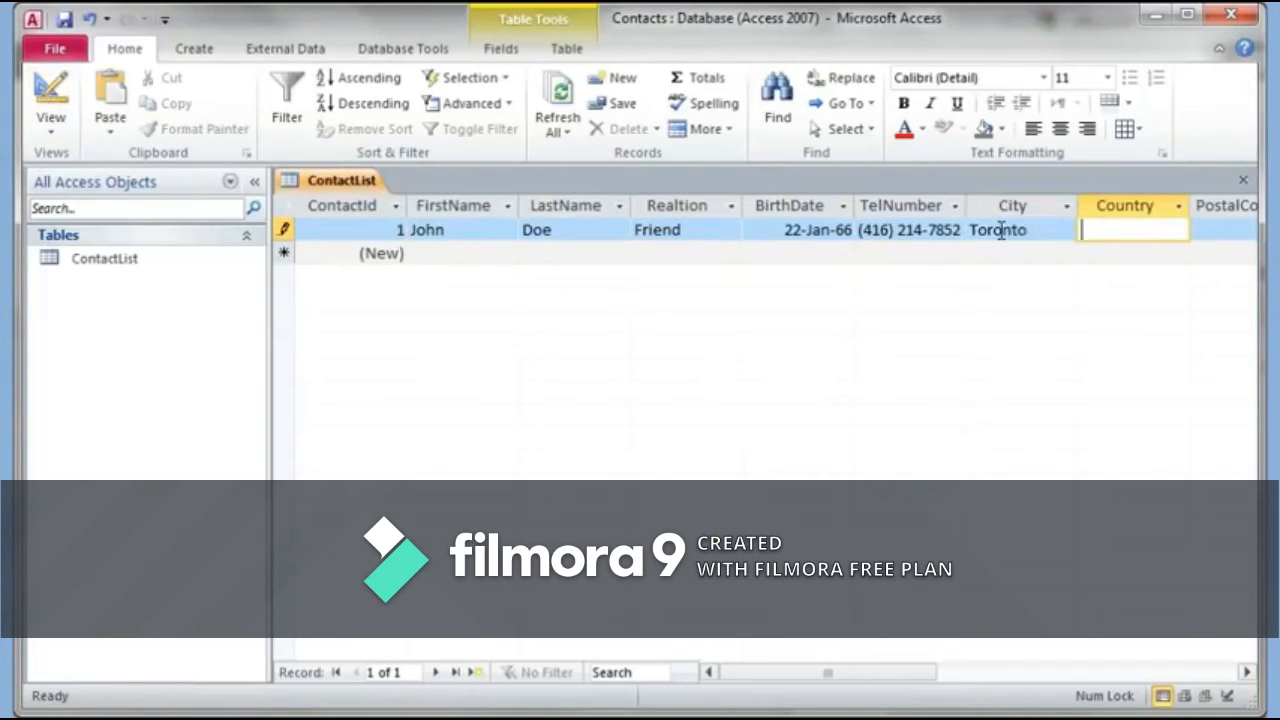
pyautogui.write('Canada')
pyautogui.press('Tab')
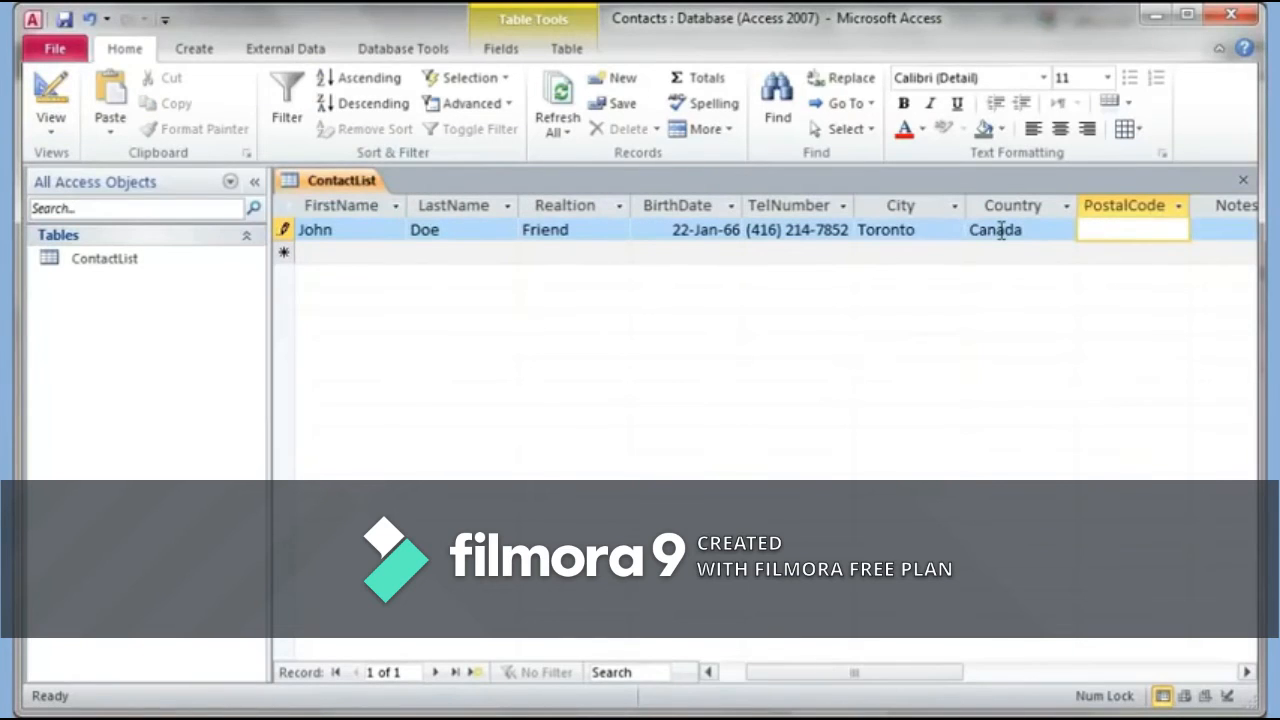
pyautogui.write('M5')
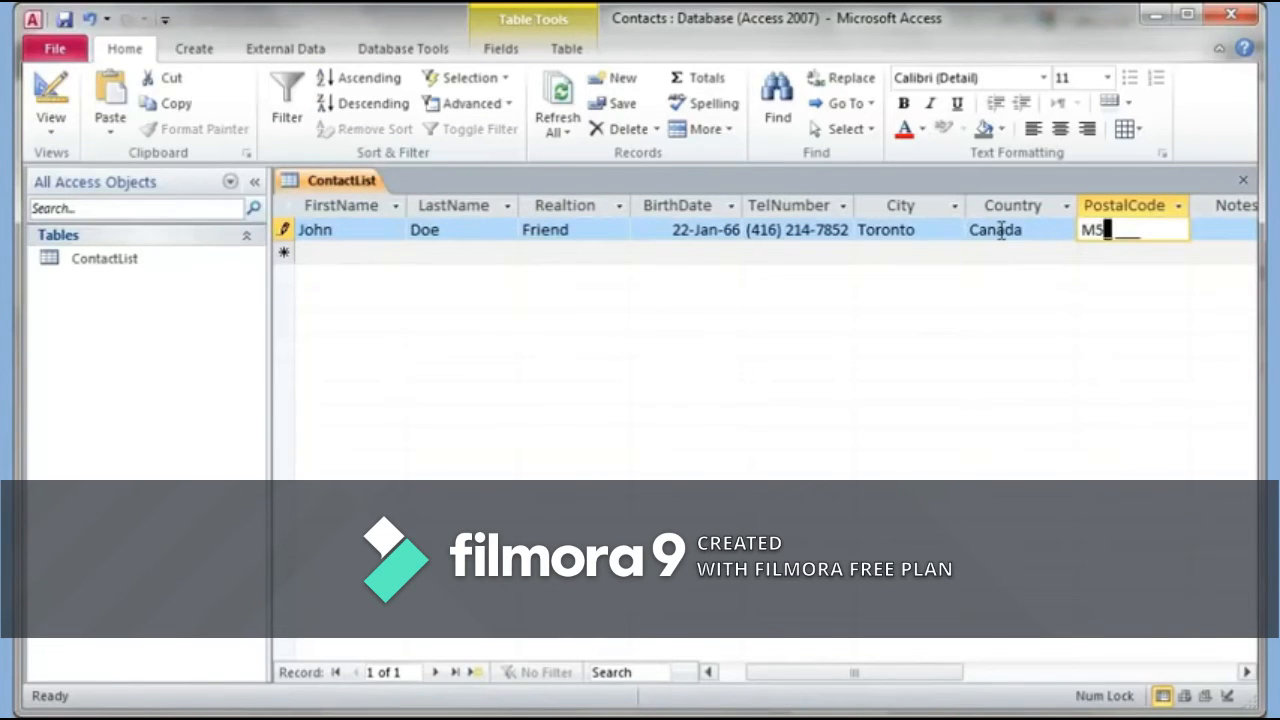
pyautogui.write('F5R5')
pyautogui.press('Tab')
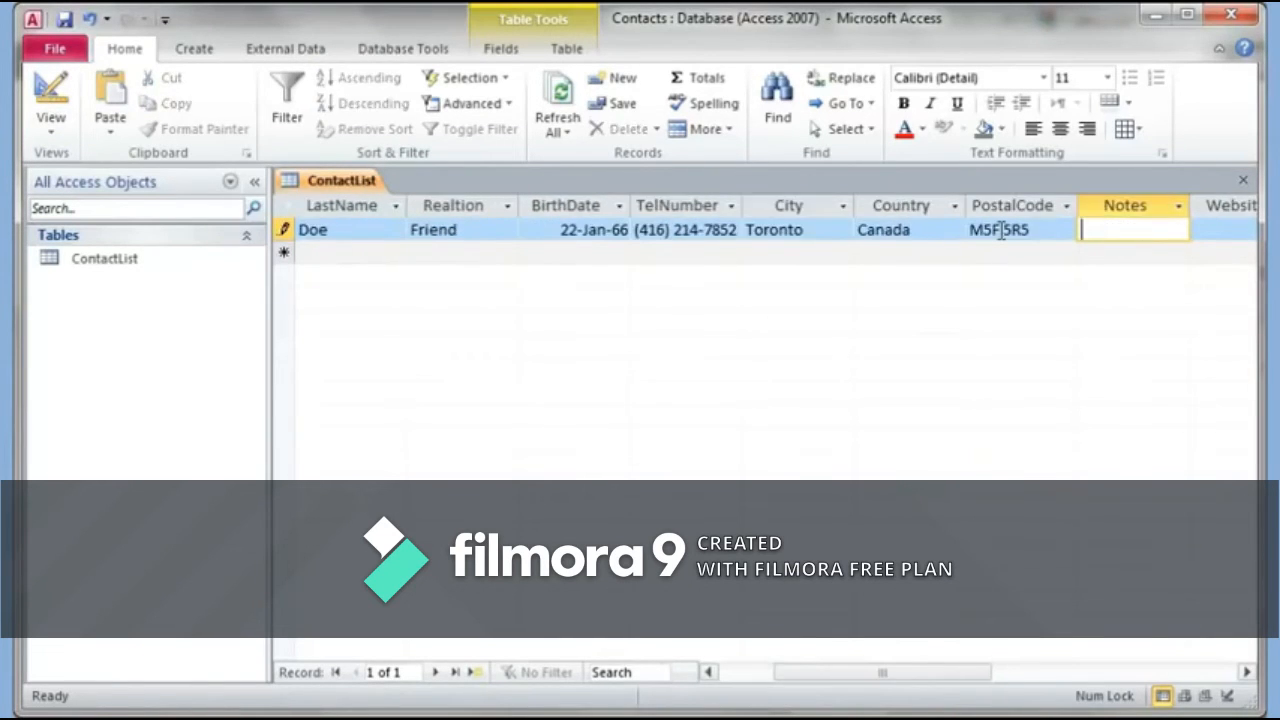
pyautogui.write('This is the not')
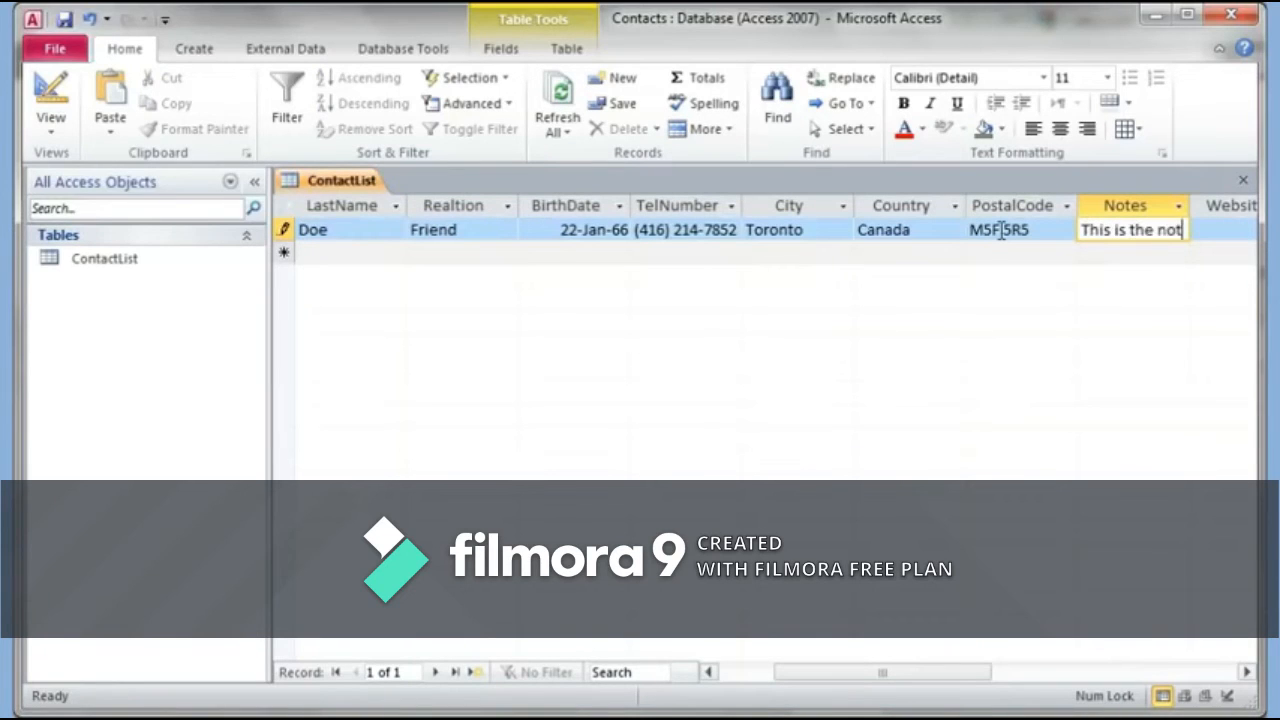
pyautogui.write('es section, ')
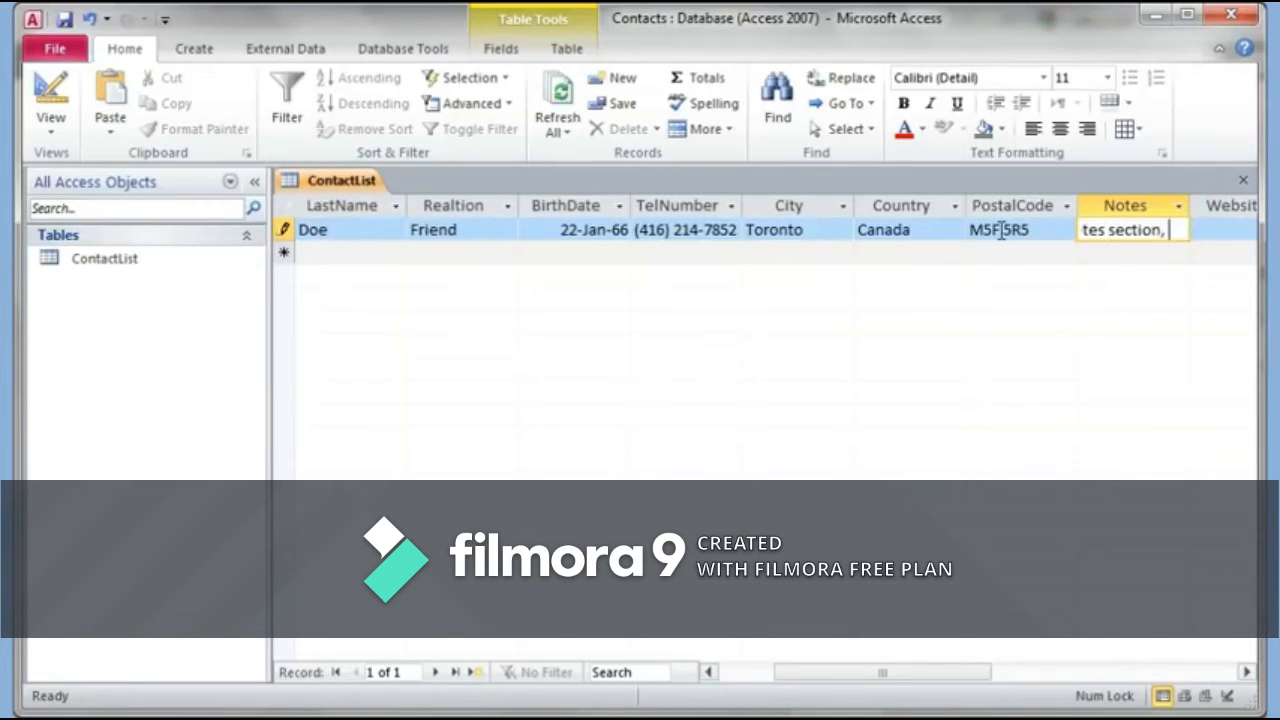
pyautogui.write('I can type')
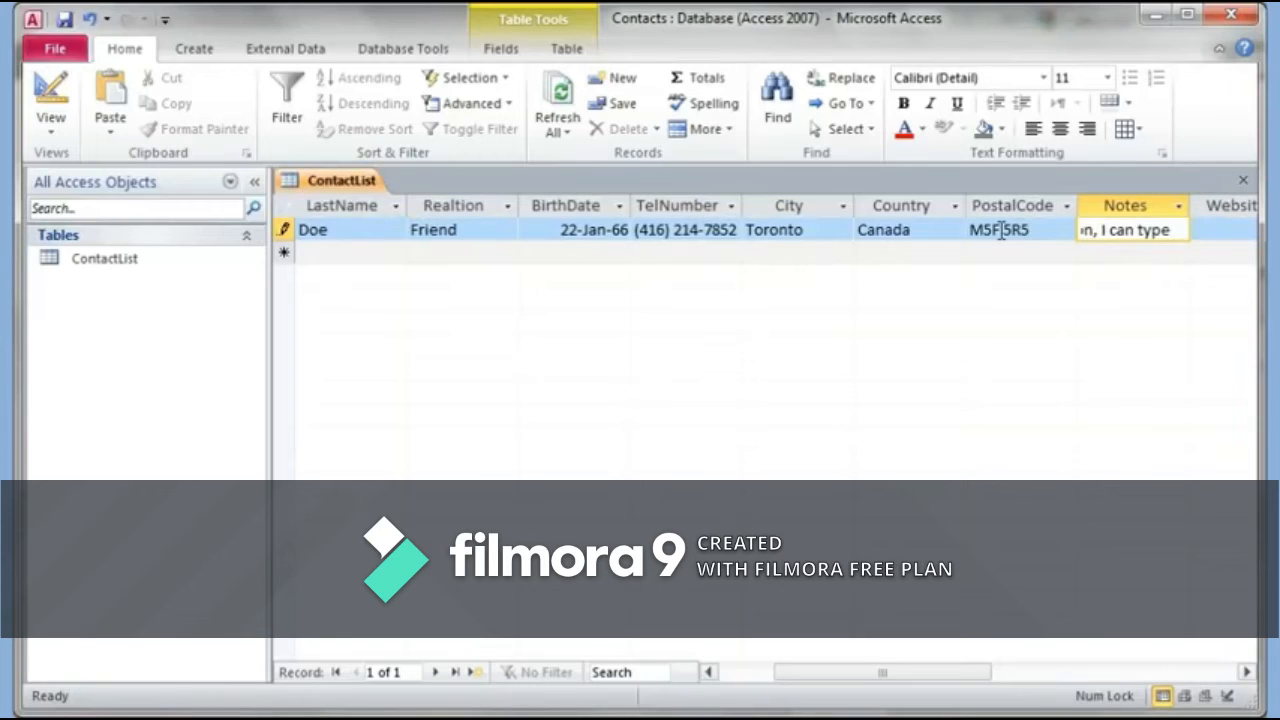
pyautogui.write(' as m')
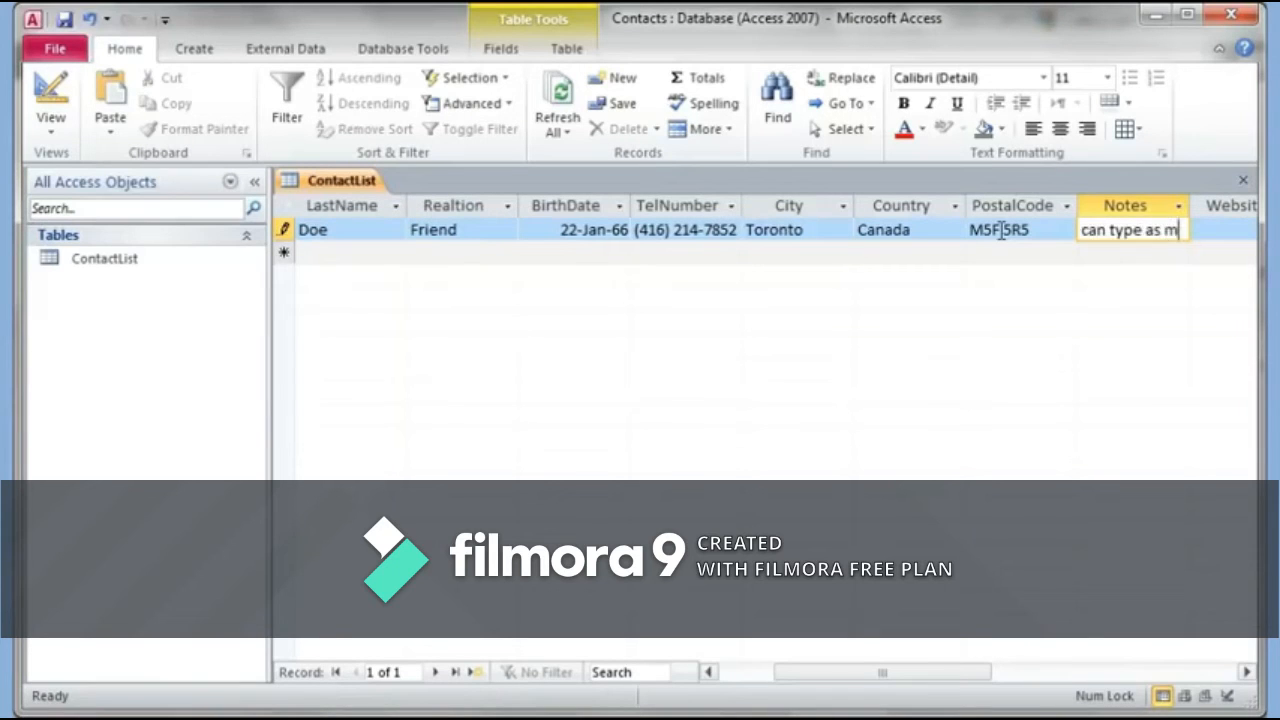
pyautogui.write('uch I want.')
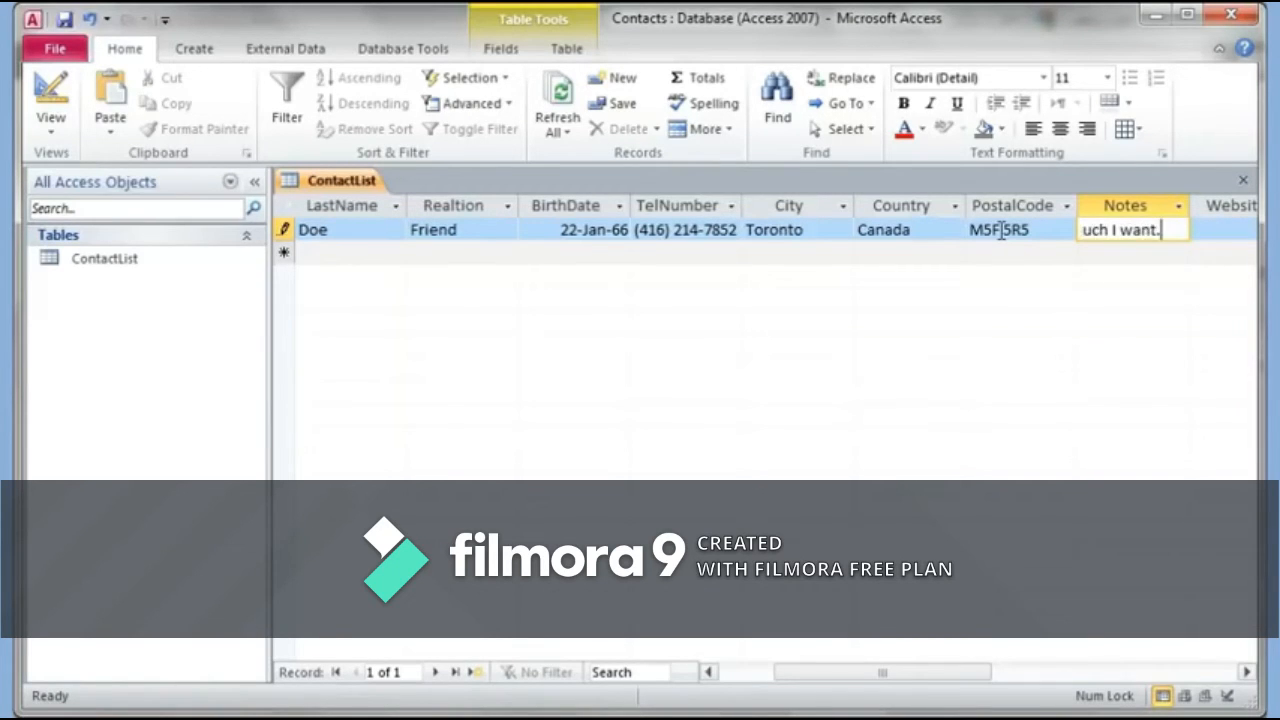
pyautogui.press('Tab')
pyautogui.write('www')
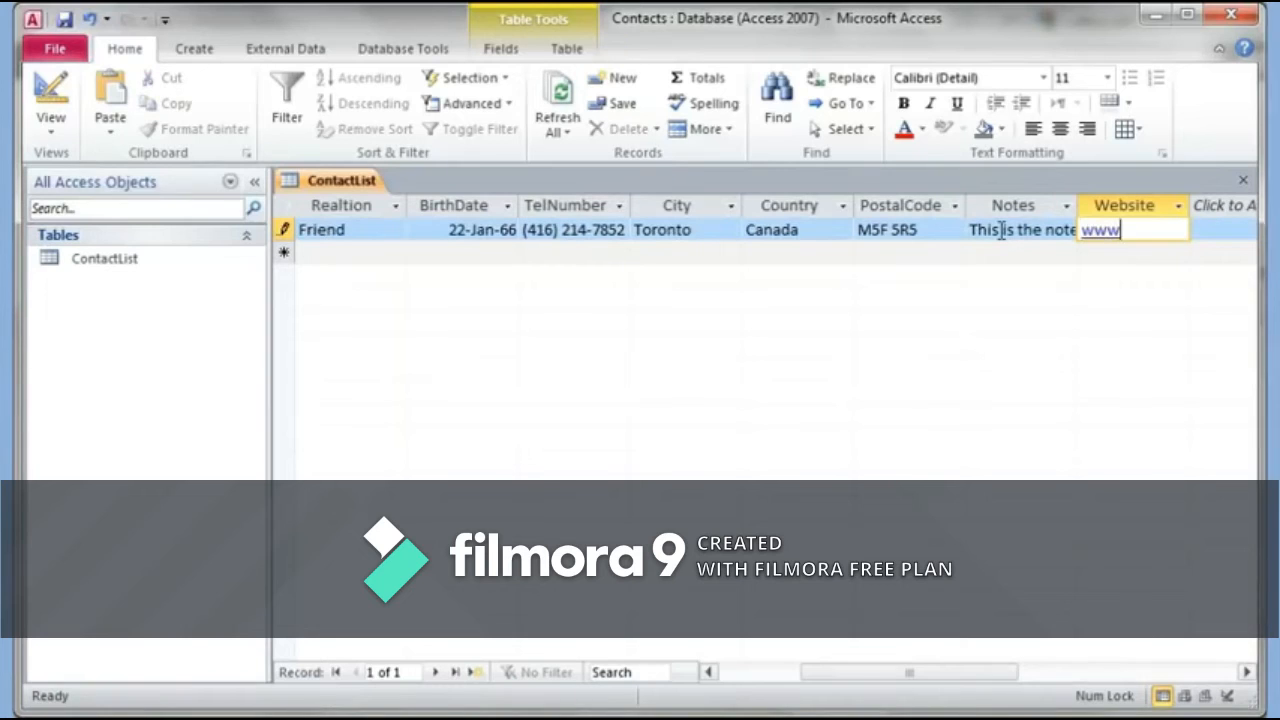
pyautogui.write('.cbc.ca')
pyautogui.press('Tab')
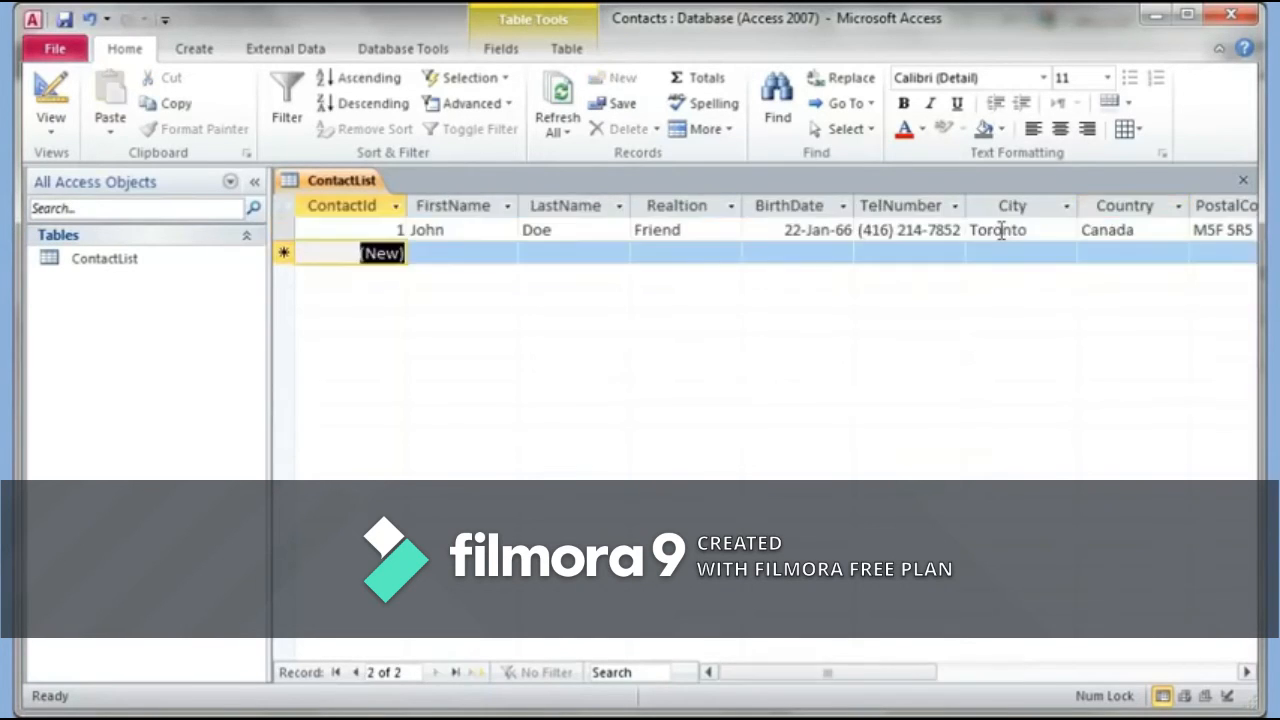
pyautogui.click(1245, 673)
pyautogui.click(1245, 674)
pyautogui.click(1245, 674)
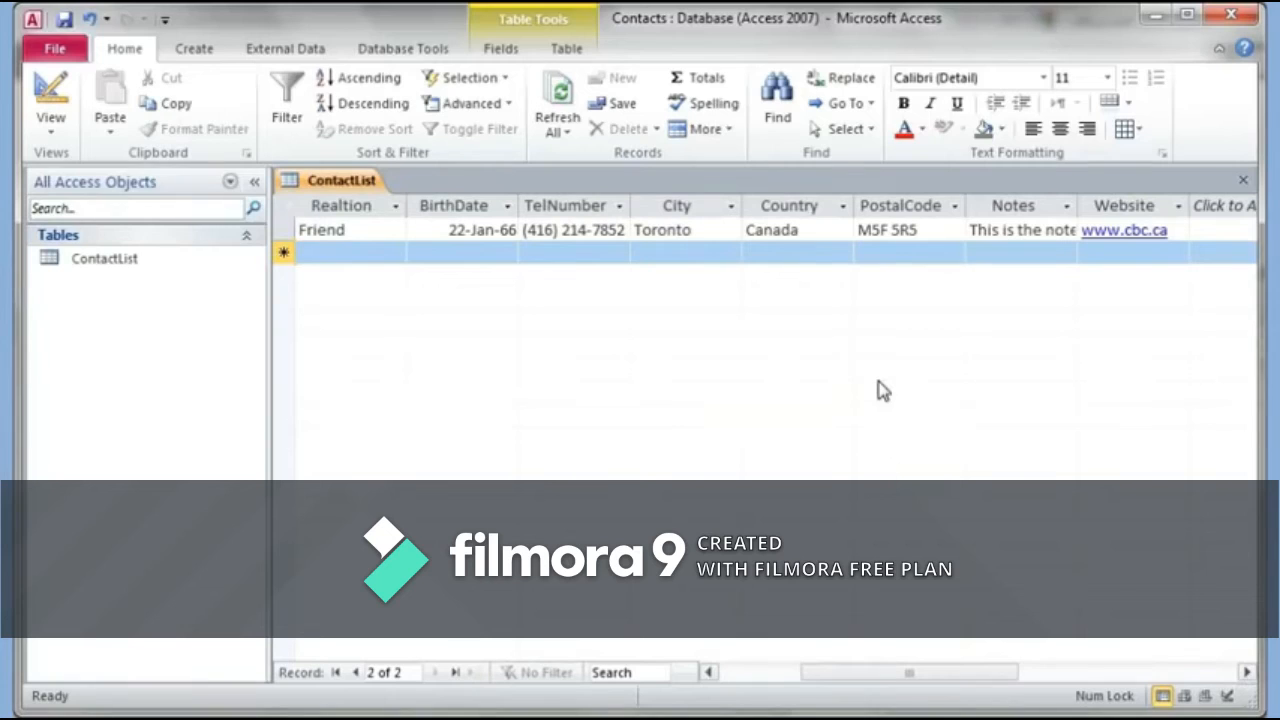
pyautogui.click(708, 673)
pyautogui.click(708, 673)
pyautogui.click(708, 673)
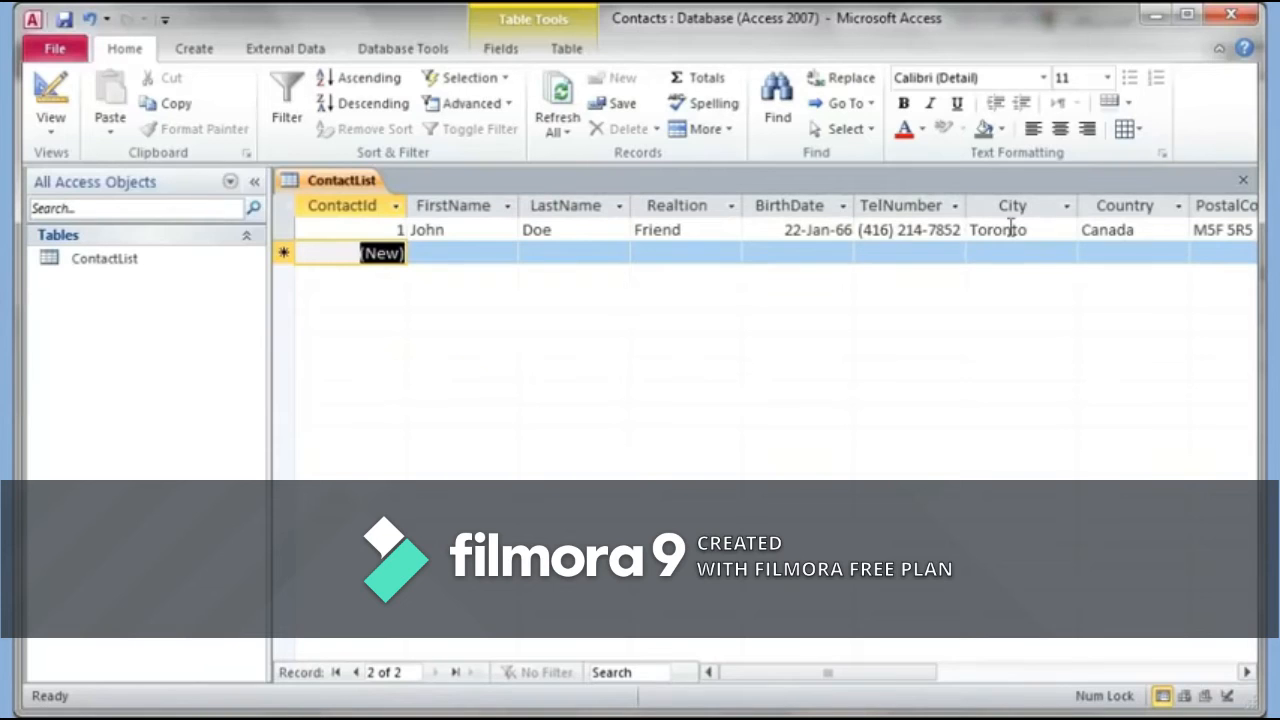
# Step: Set the Country field's Default Value to Canada, clearing 'Canada' mistakenly typed into its Caption
pyautogui.click(66, 96)
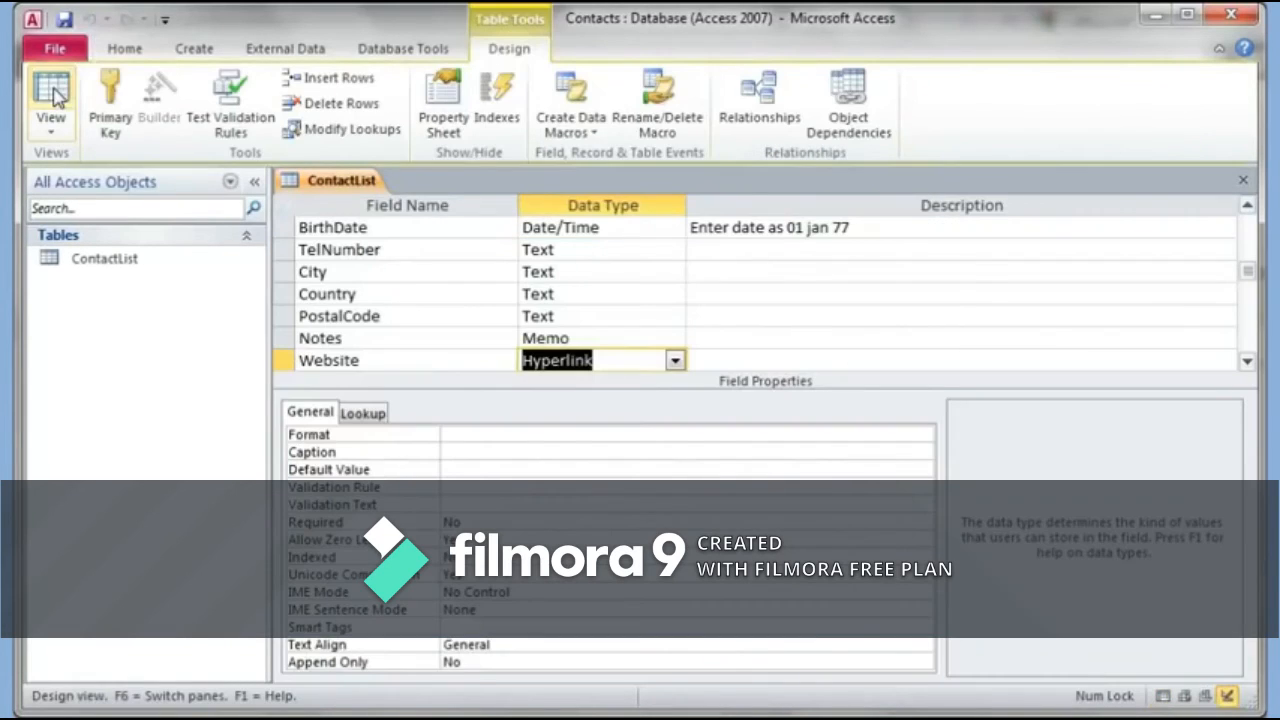
pyautogui.click(435, 296)
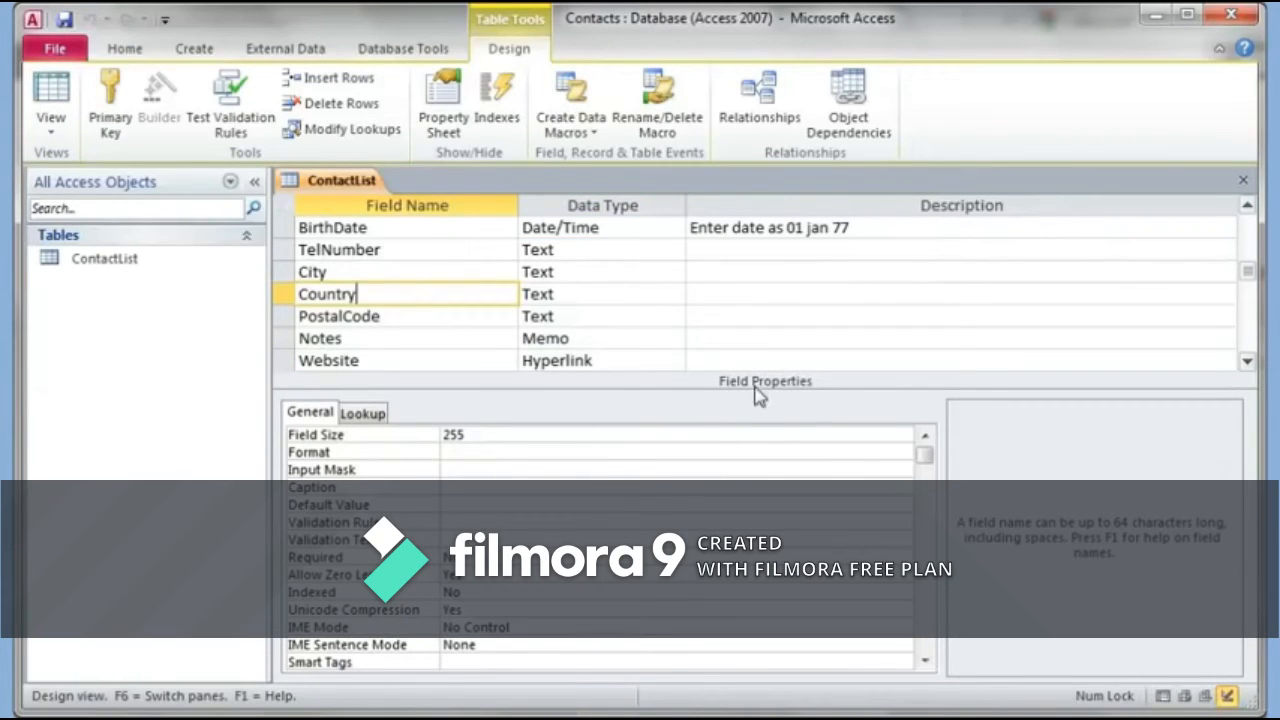
pyautogui.click(531, 488)
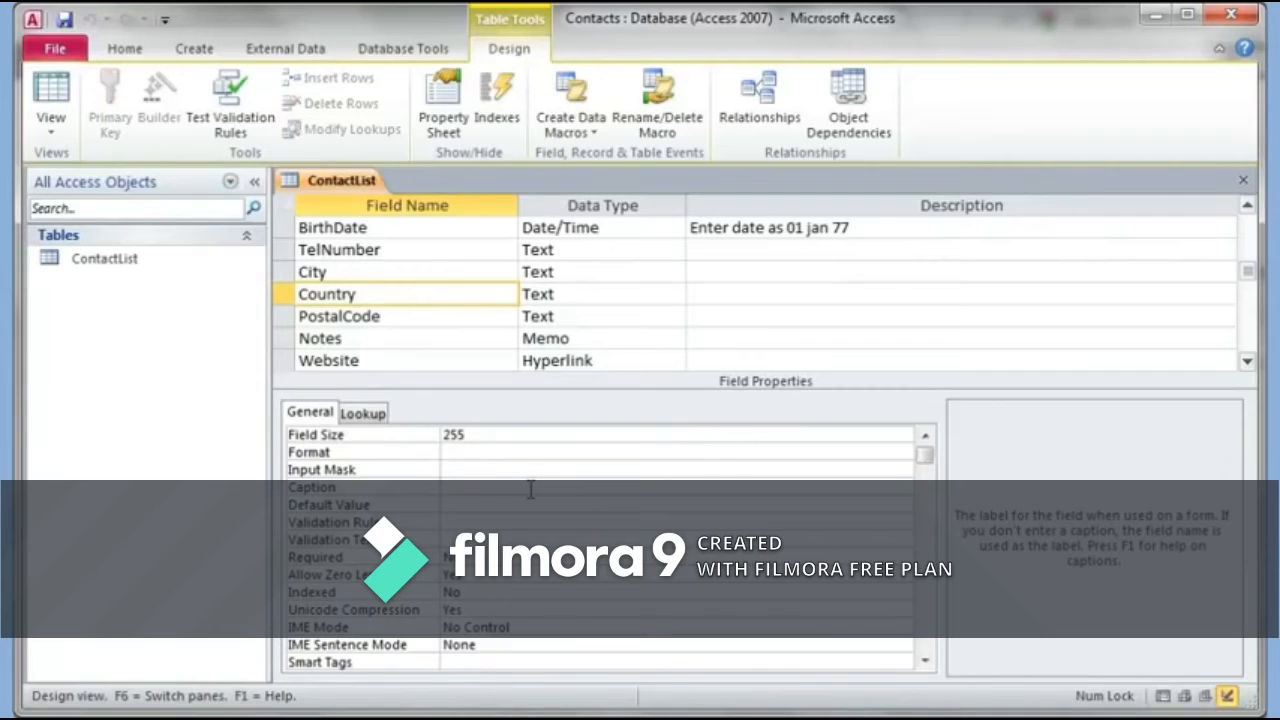
pyautogui.write('Canada')
pyautogui.moveTo(525, 488); pyautogui.dragTo(397, 480)
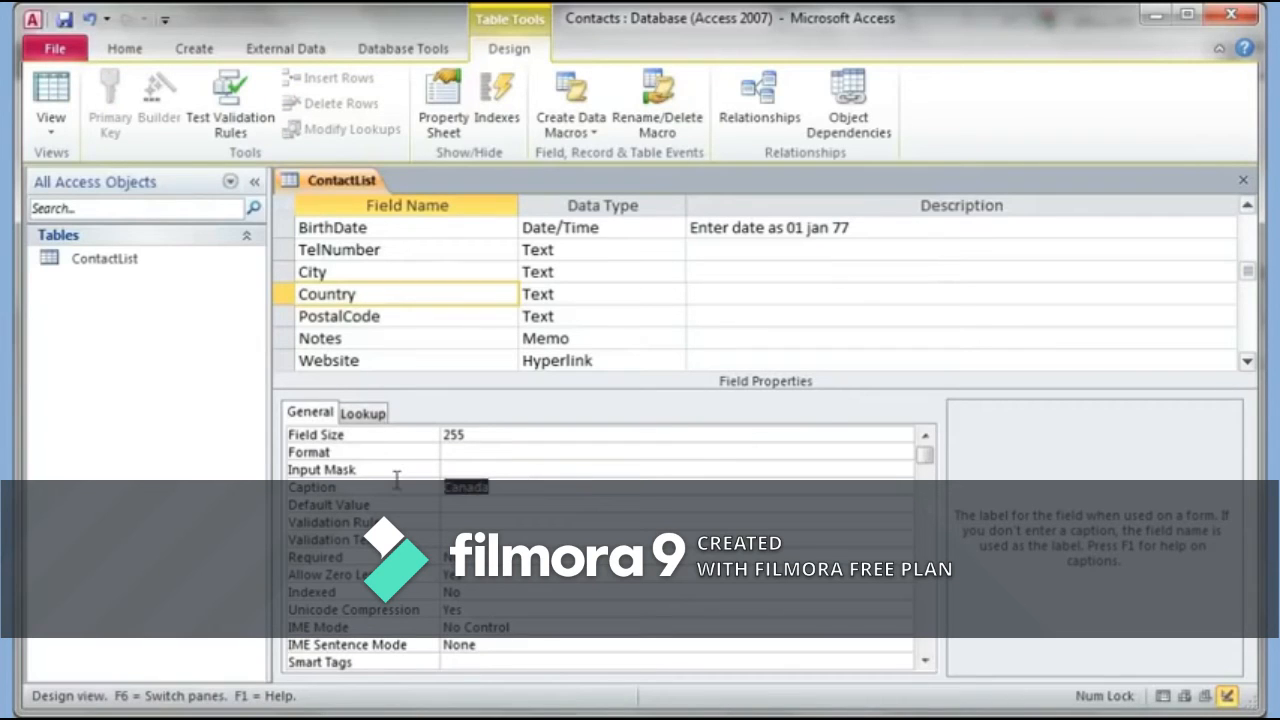
pyautogui.press('Delete')
pyautogui.click(466, 507)
pyautogui.write('Canada')
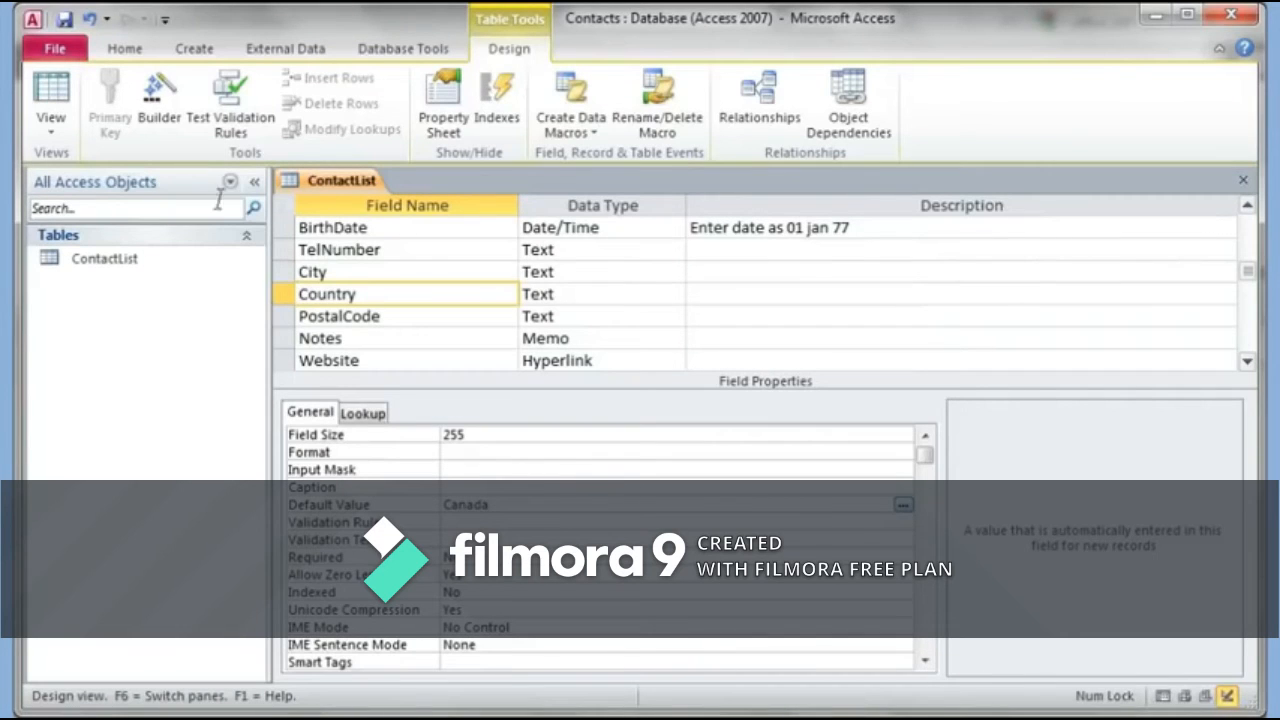
# Step: Save the table design, check the Canada default in the datasheet, and return to Design view
pyautogui.click(64, 19)
pyautogui.click(58, 90)
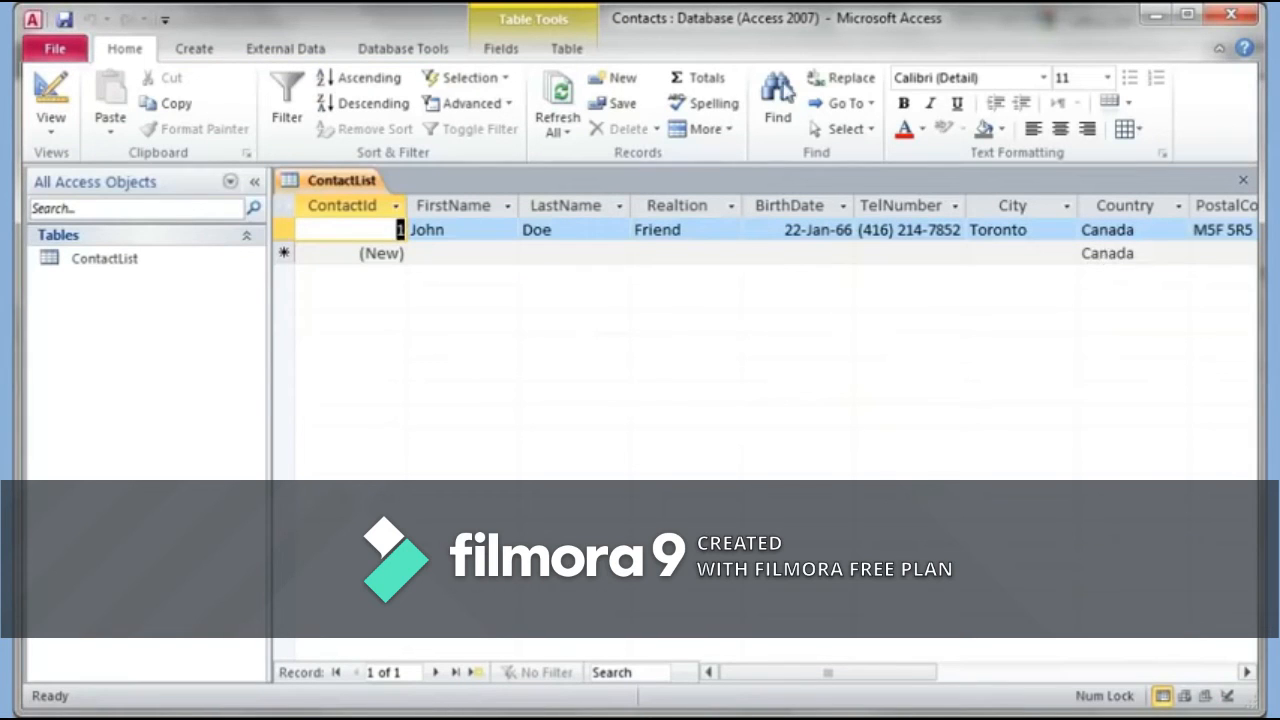
pyautogui.click(55, 100)
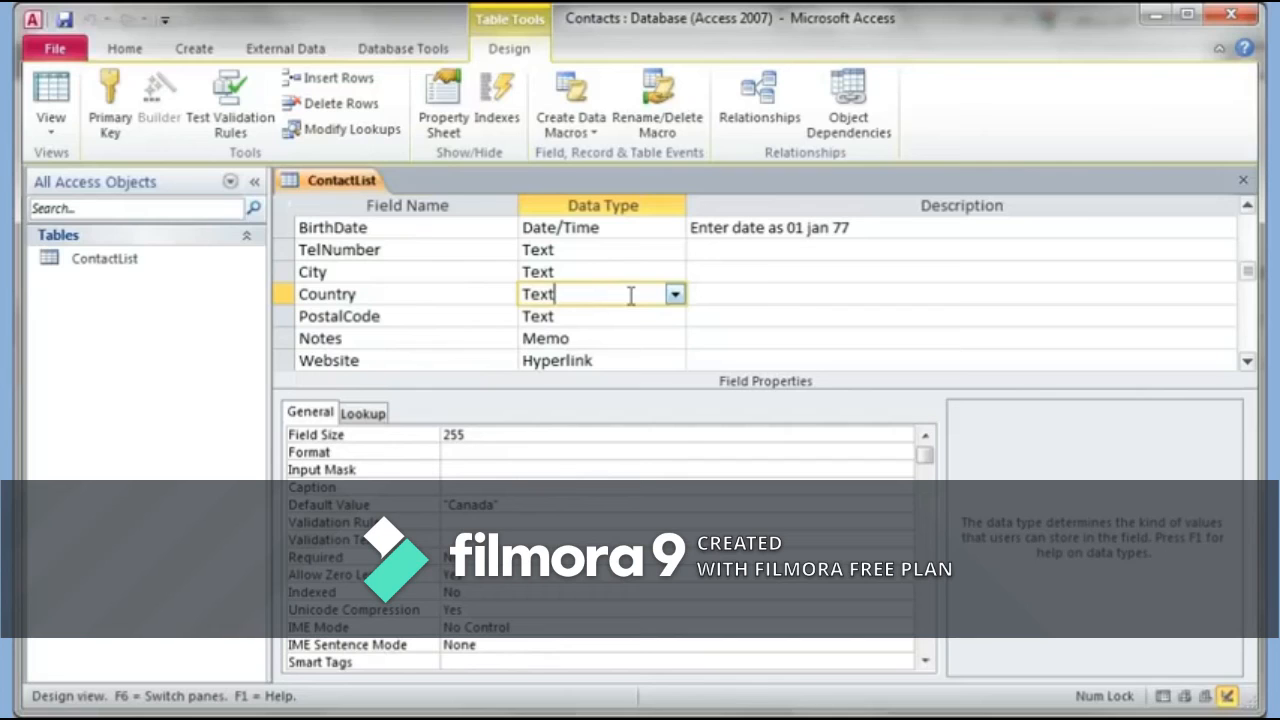
# Step: Start the Lookup Wizard on the Country field, choosing to type in the values yourself
pyautogui.click(676, 295)
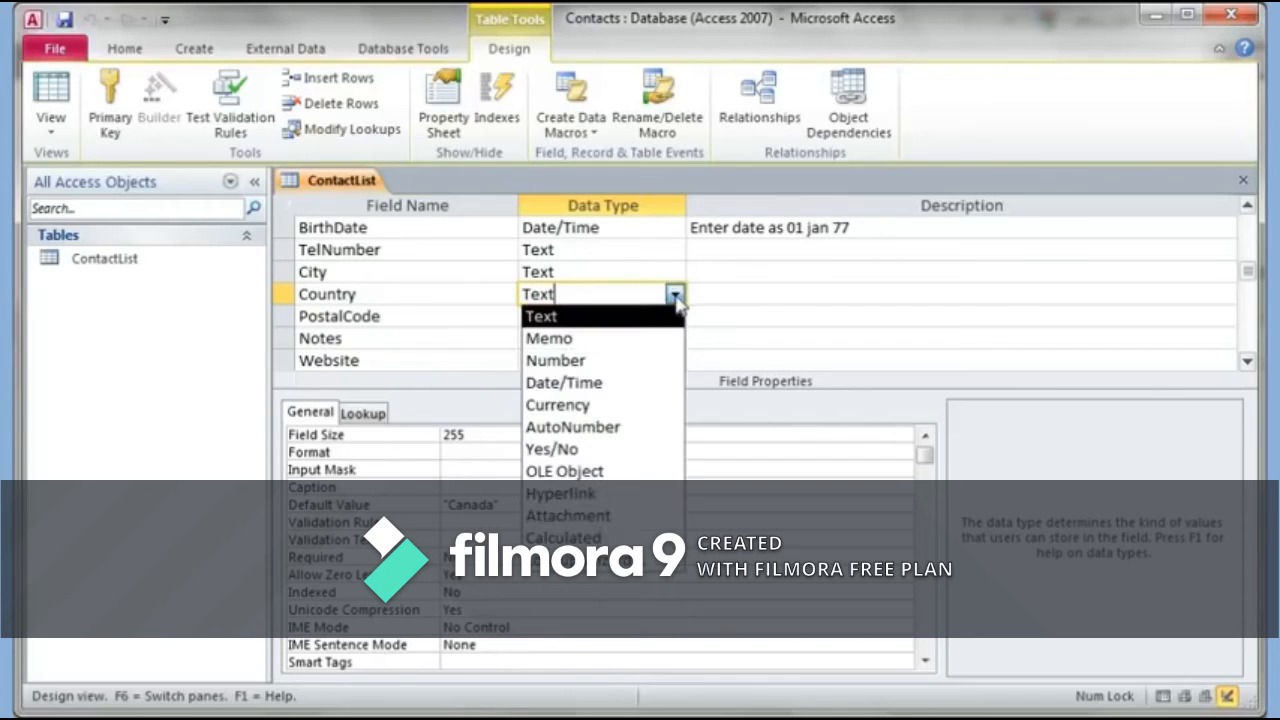
pyautogui.click(624, 560)
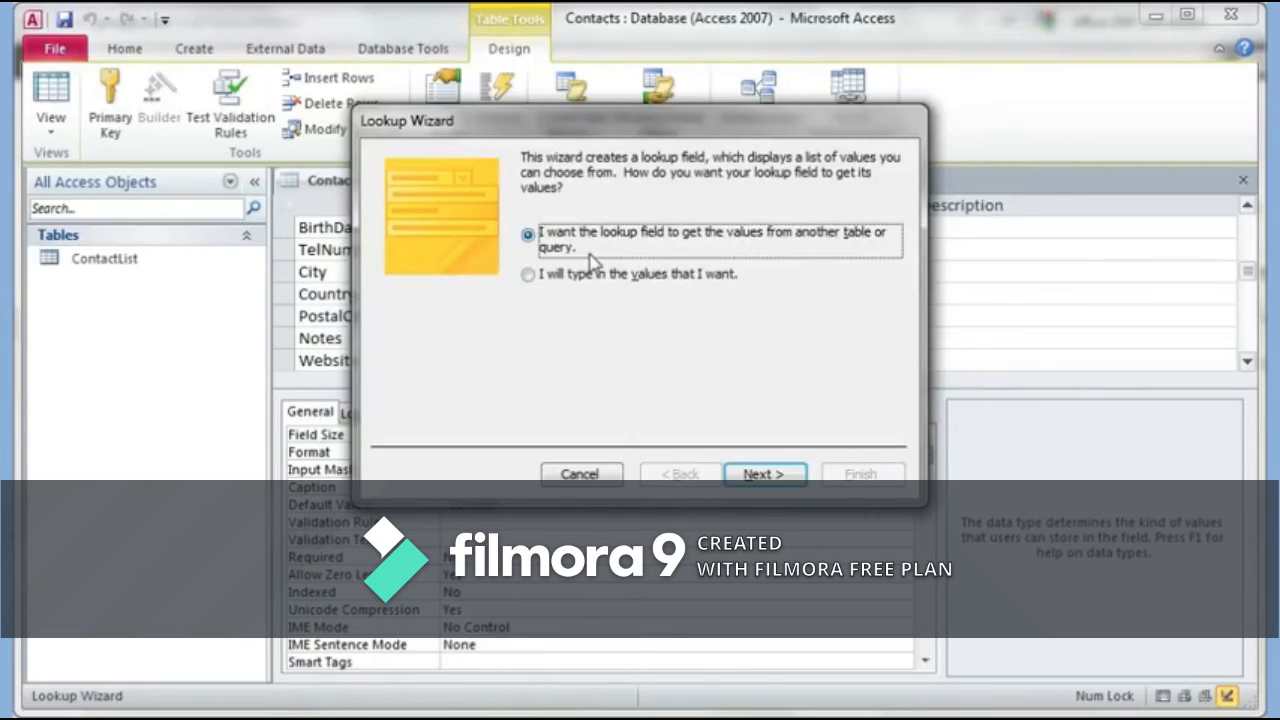
pyautogui.click(530, 280)
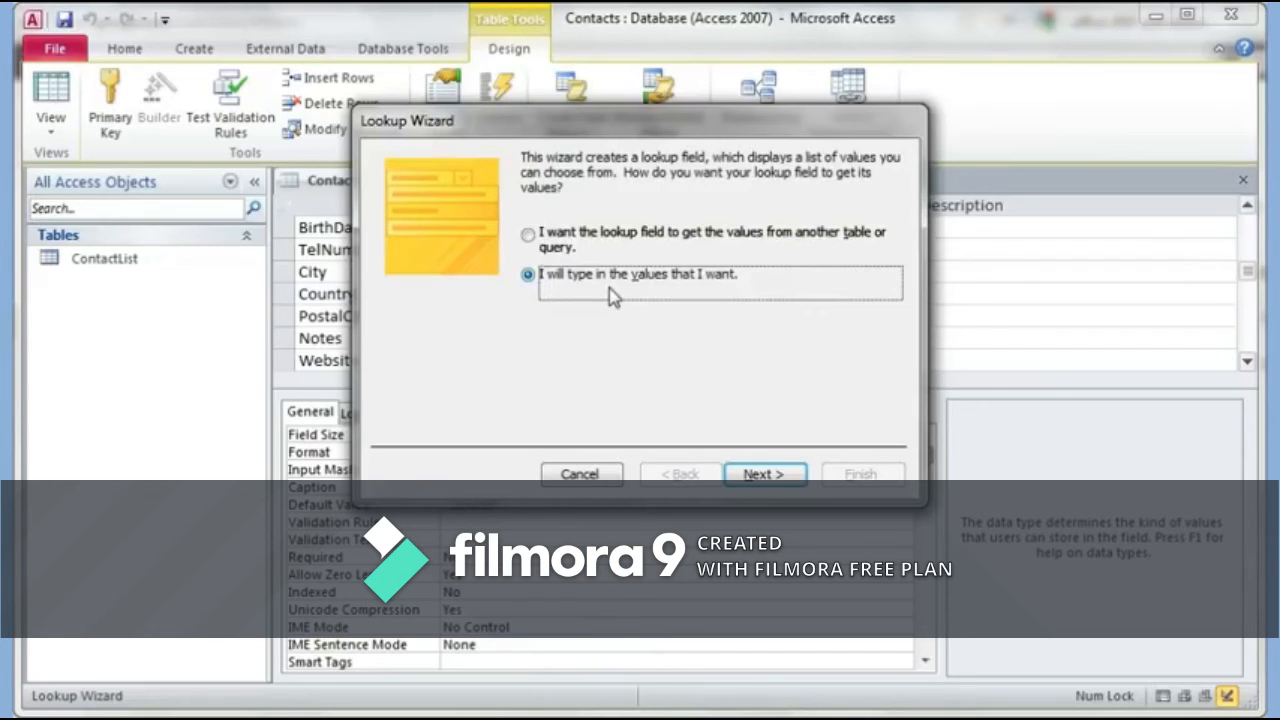
pyautogui.click(757, 473)
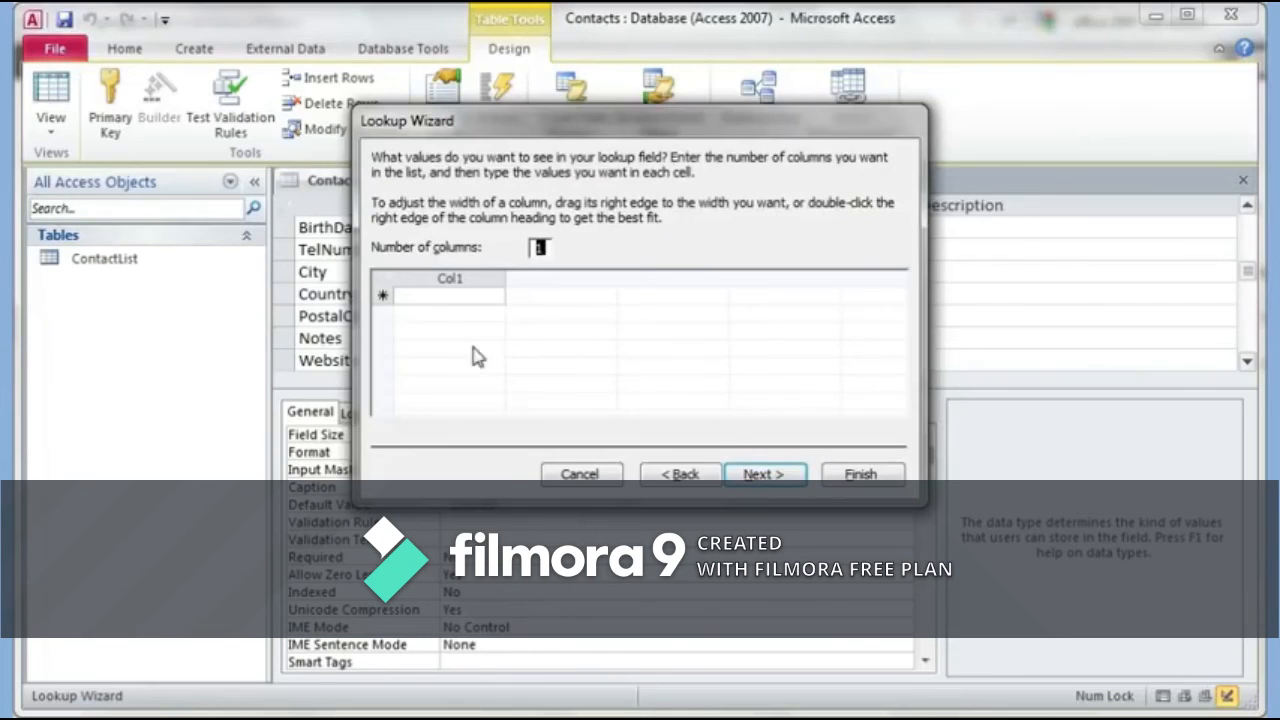
# Step: Enter Canada, USA, India and UK as the Country lookup values and finish the wizard
pyautogui.click(429, 295)
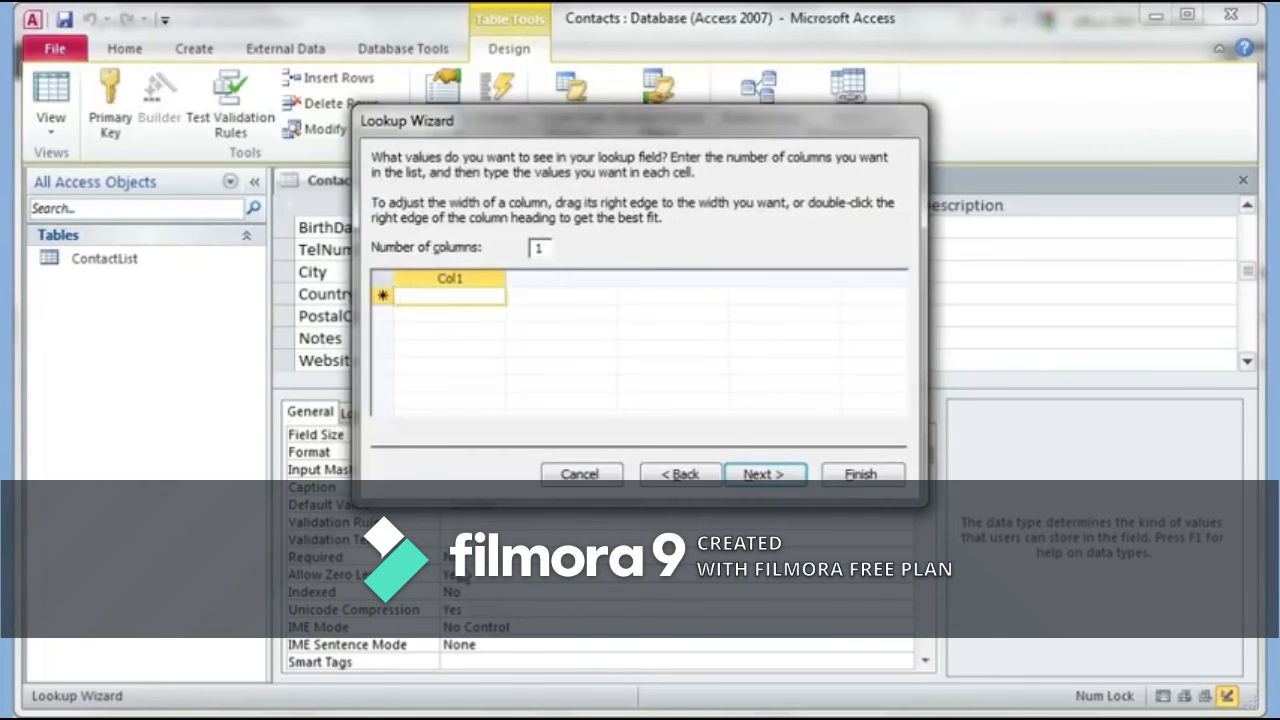
pyautogui.write('Canada')
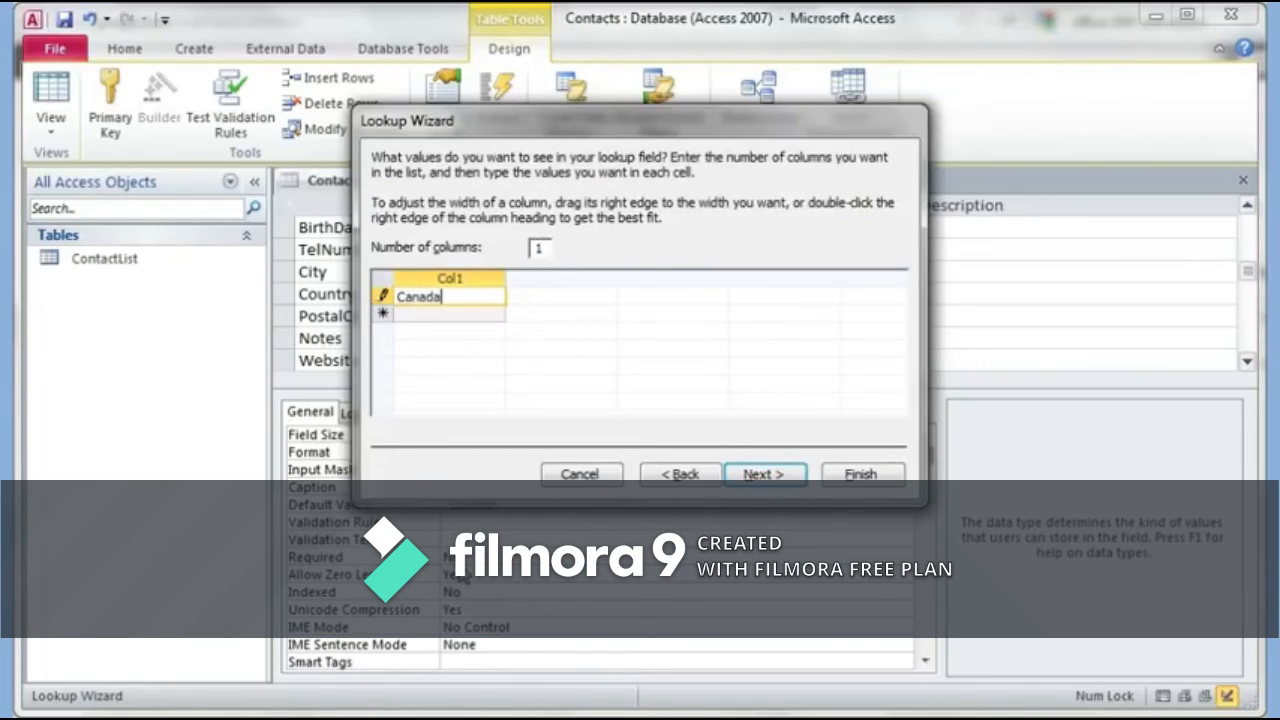
pyautogui.press('Return')
pyautogui.write('USA')
pyautogui.press('Return')
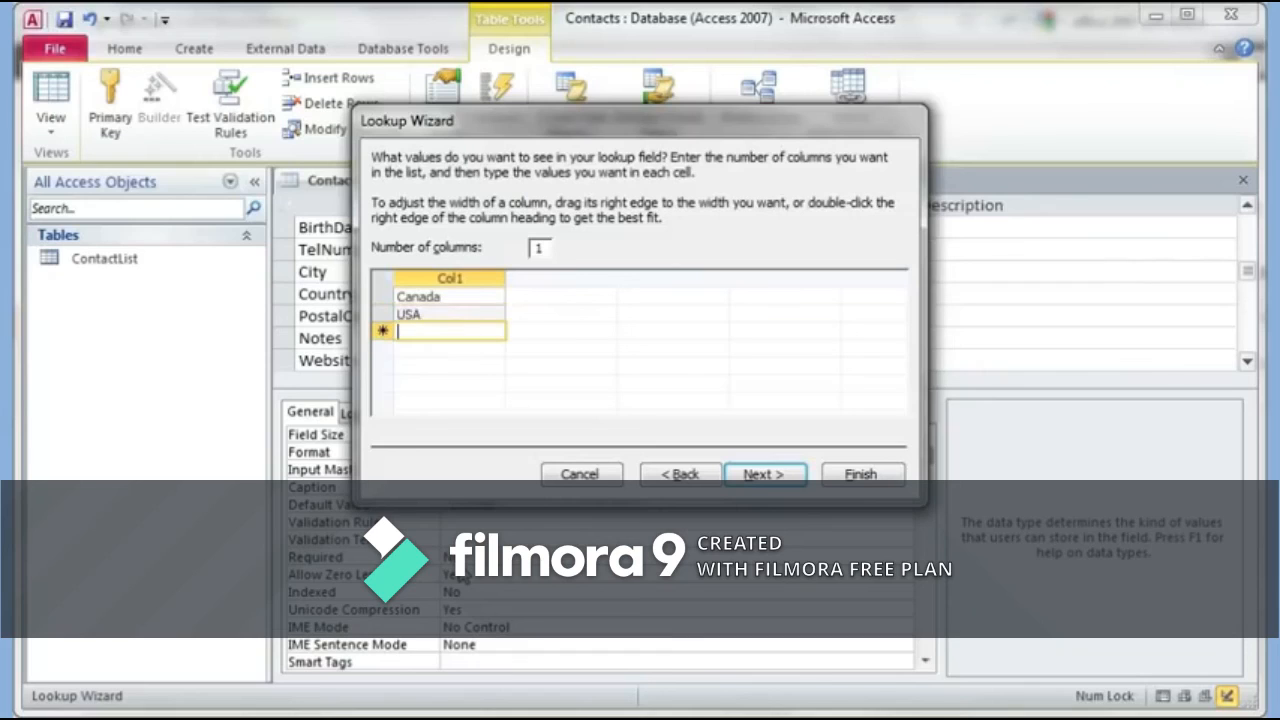
pyautogui.write('India')
pyautogui.press('Return')
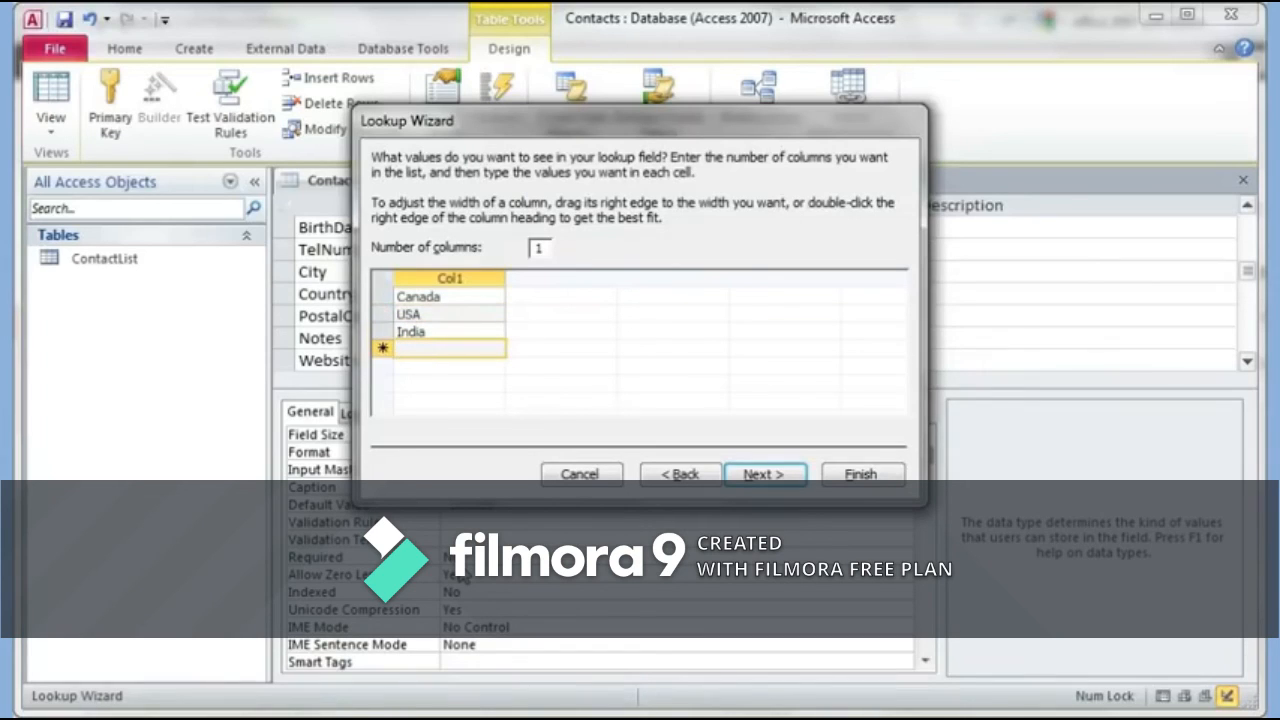
pyautogui.write('UK')
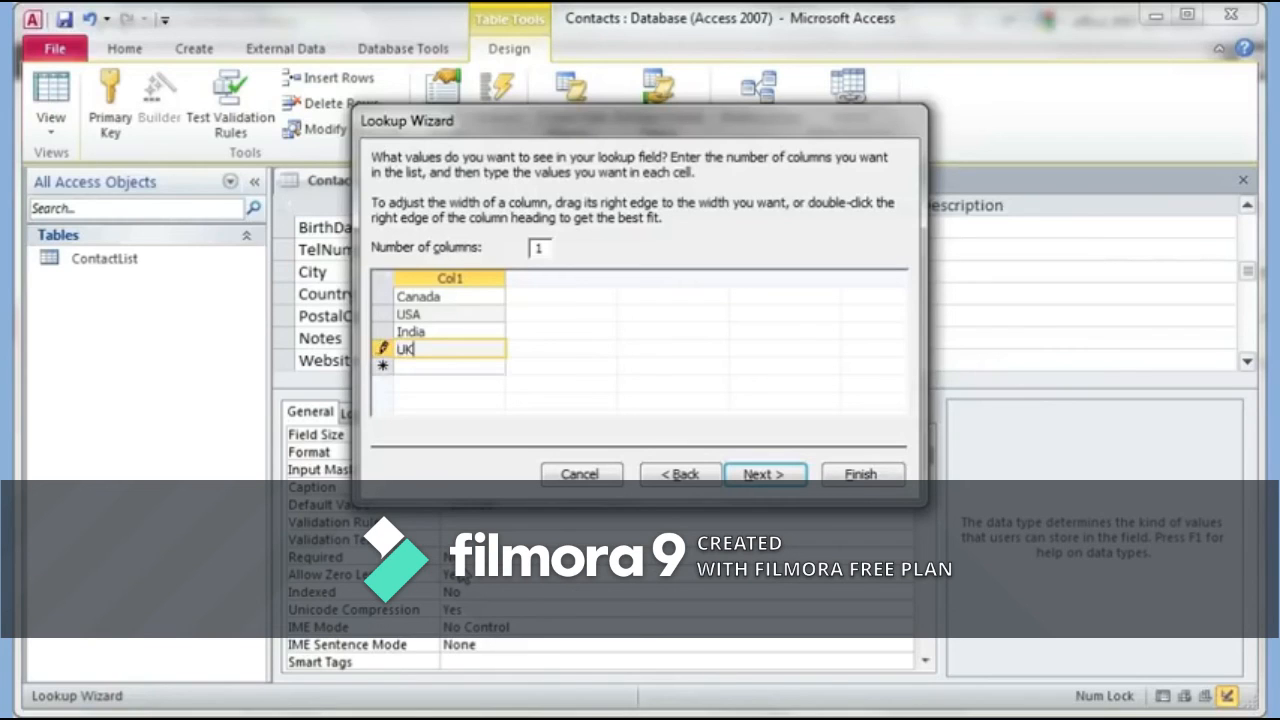
pyautogui.press('Return')
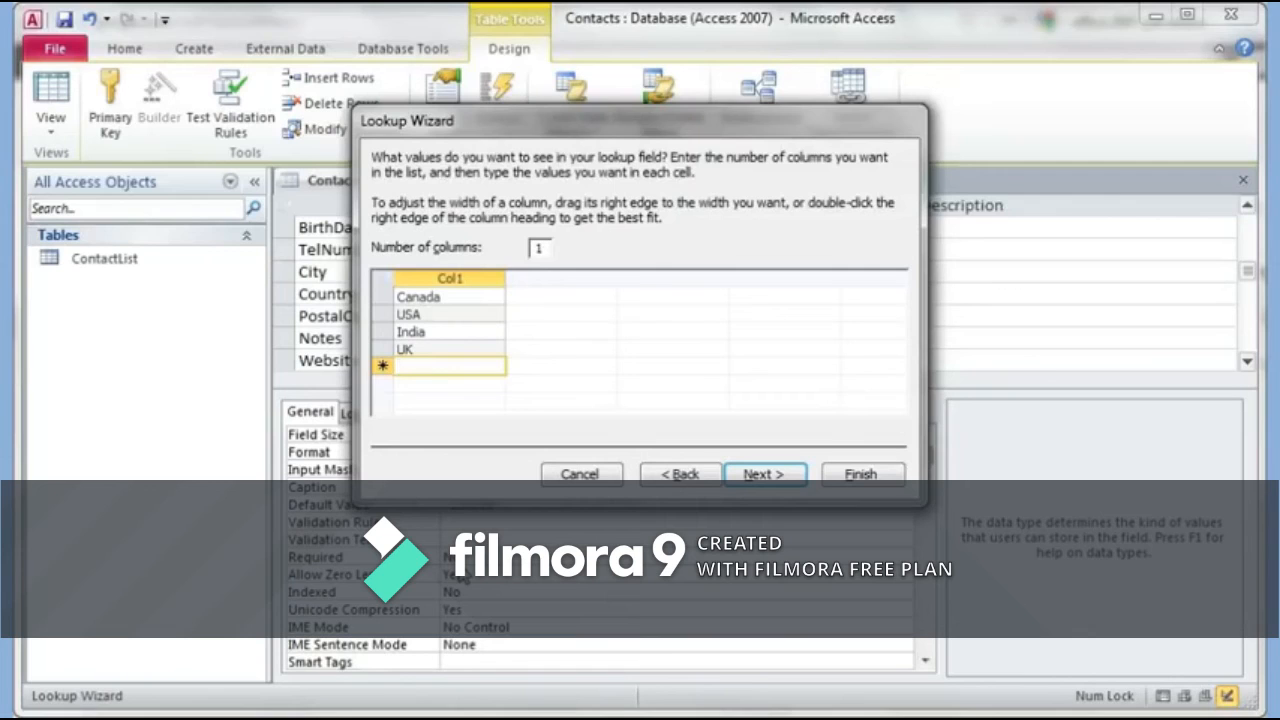
pyautogui.click(770, 476)
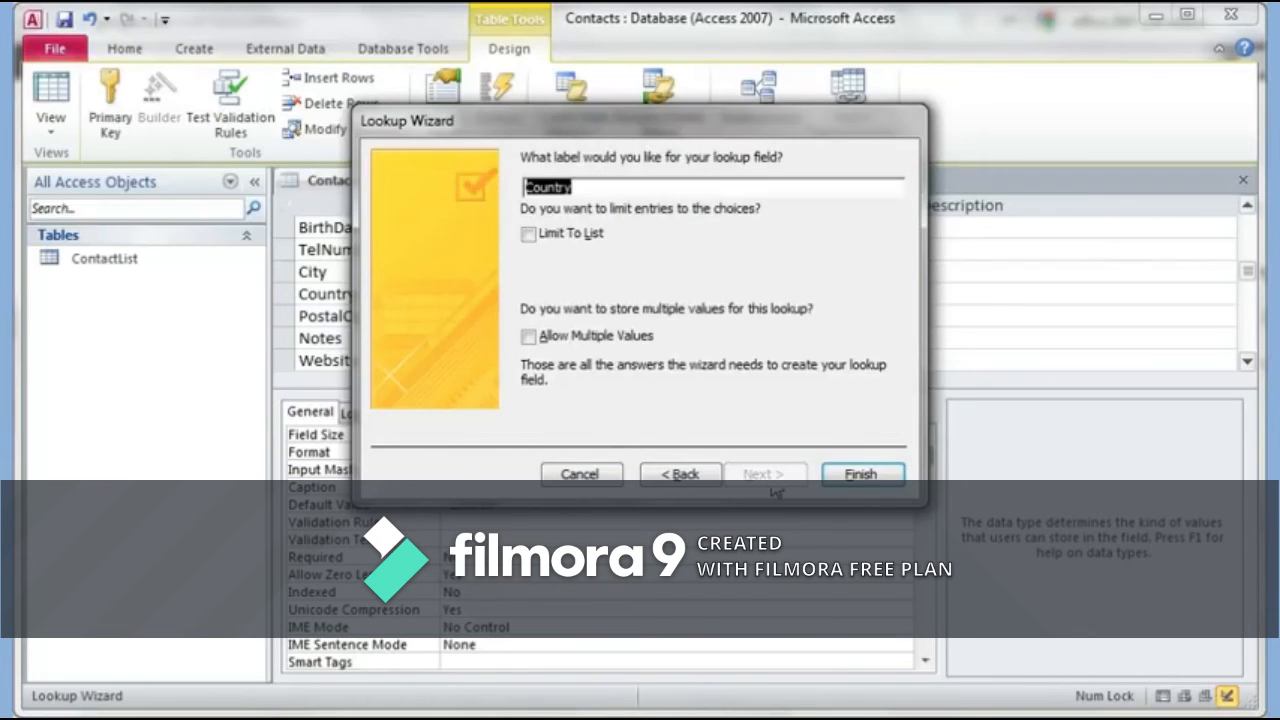
pyautogui.click(850, 476)
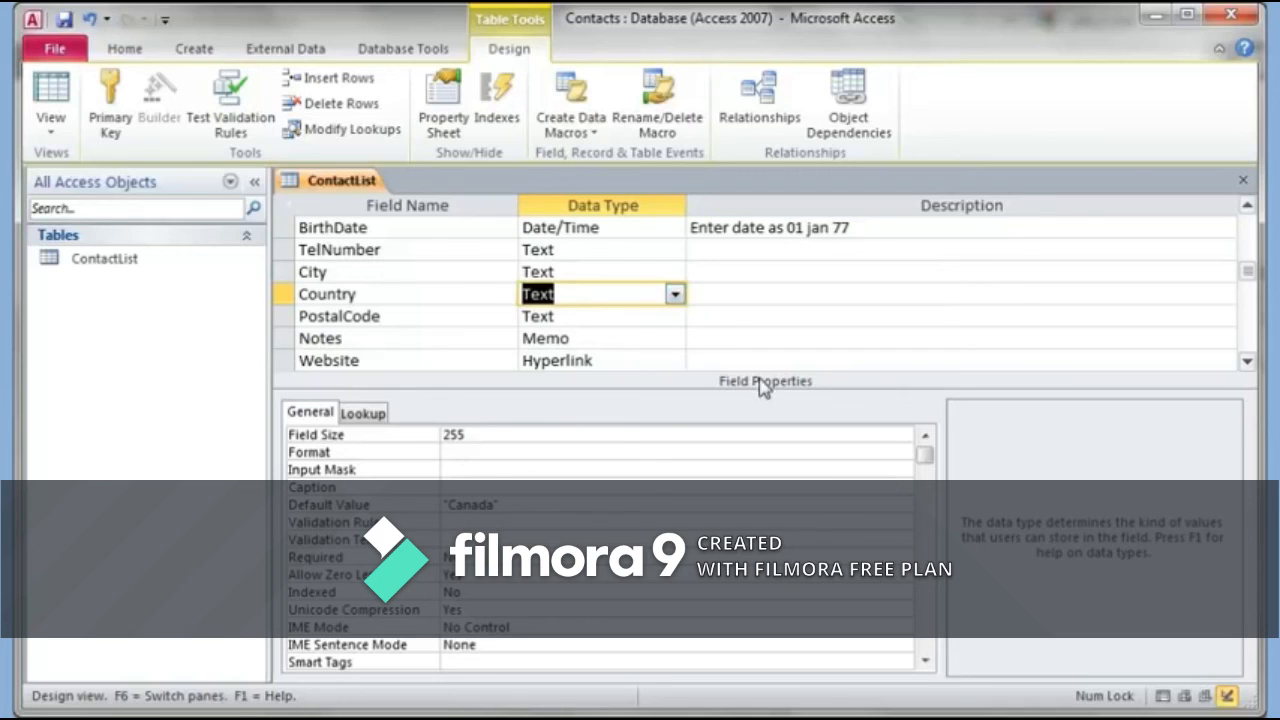
# Step: Append '; Australia' to the Country field's Row Source value list on the Lookup tab
pyautogui.click(381, 418)
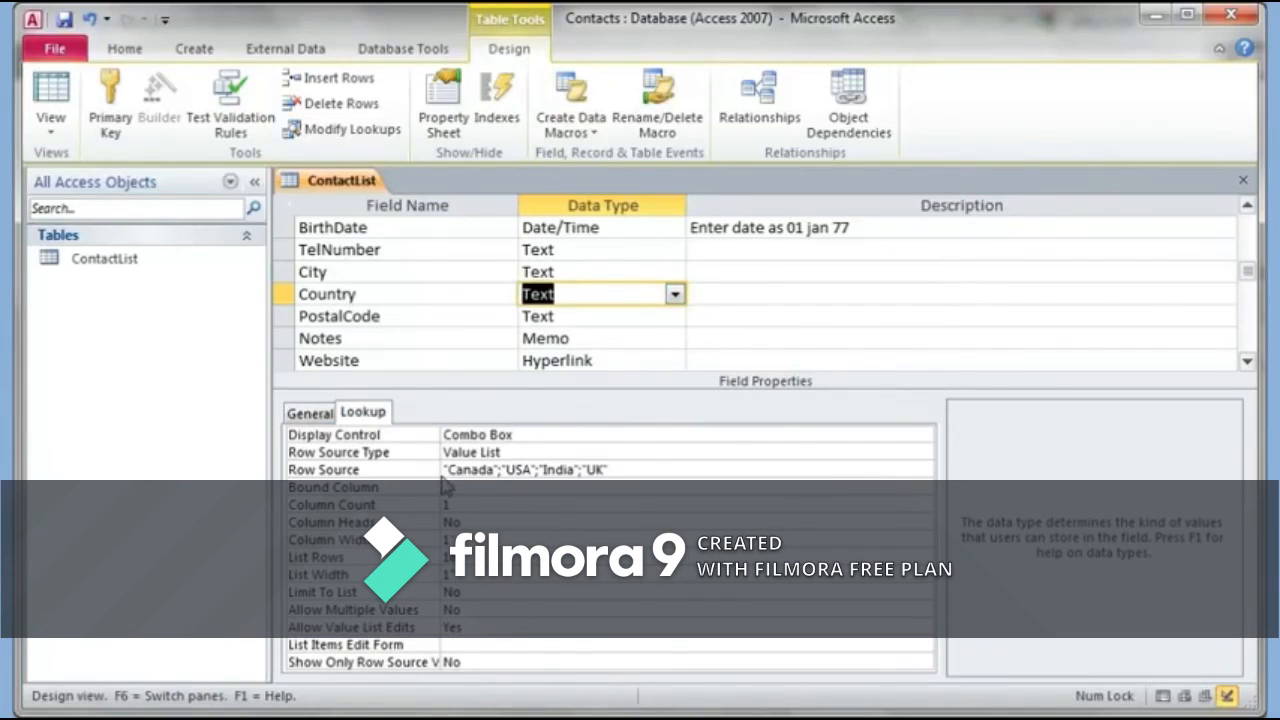
pyautogui.click(628, 469)
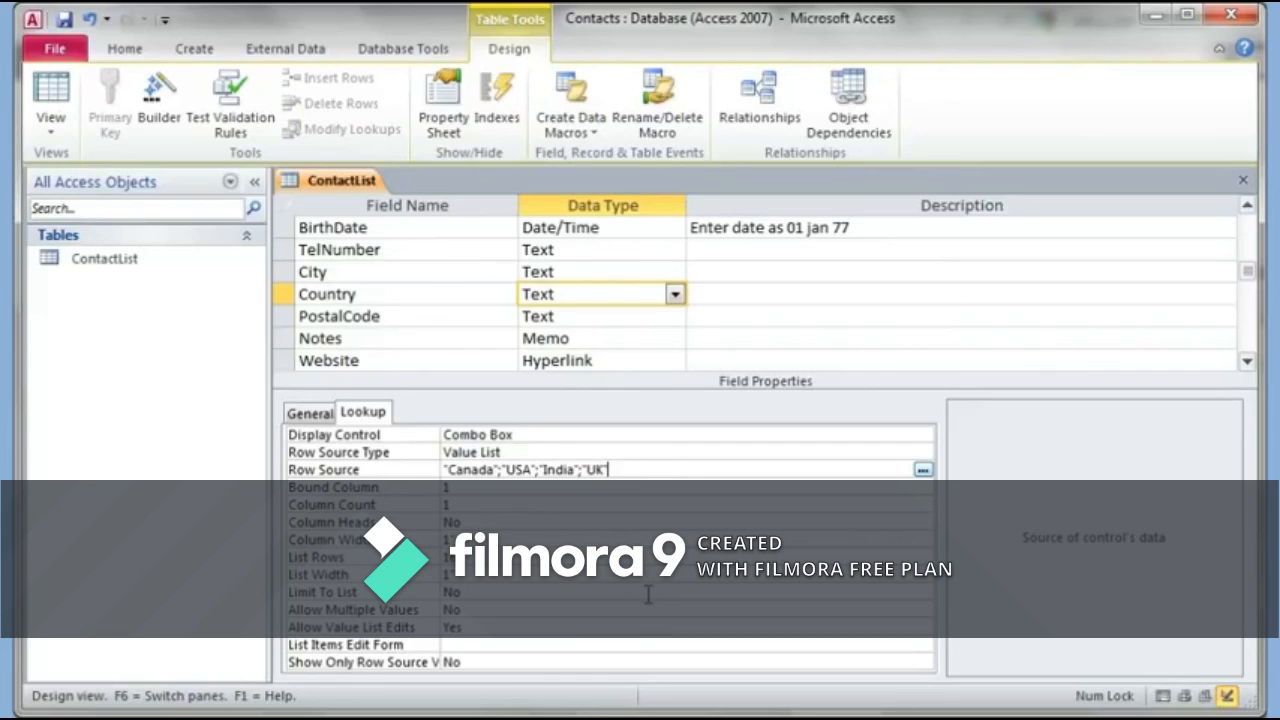
pyautogui.write('; Australia')
pyautogui.click(310, 414)
pyautogui.click(366, 414)
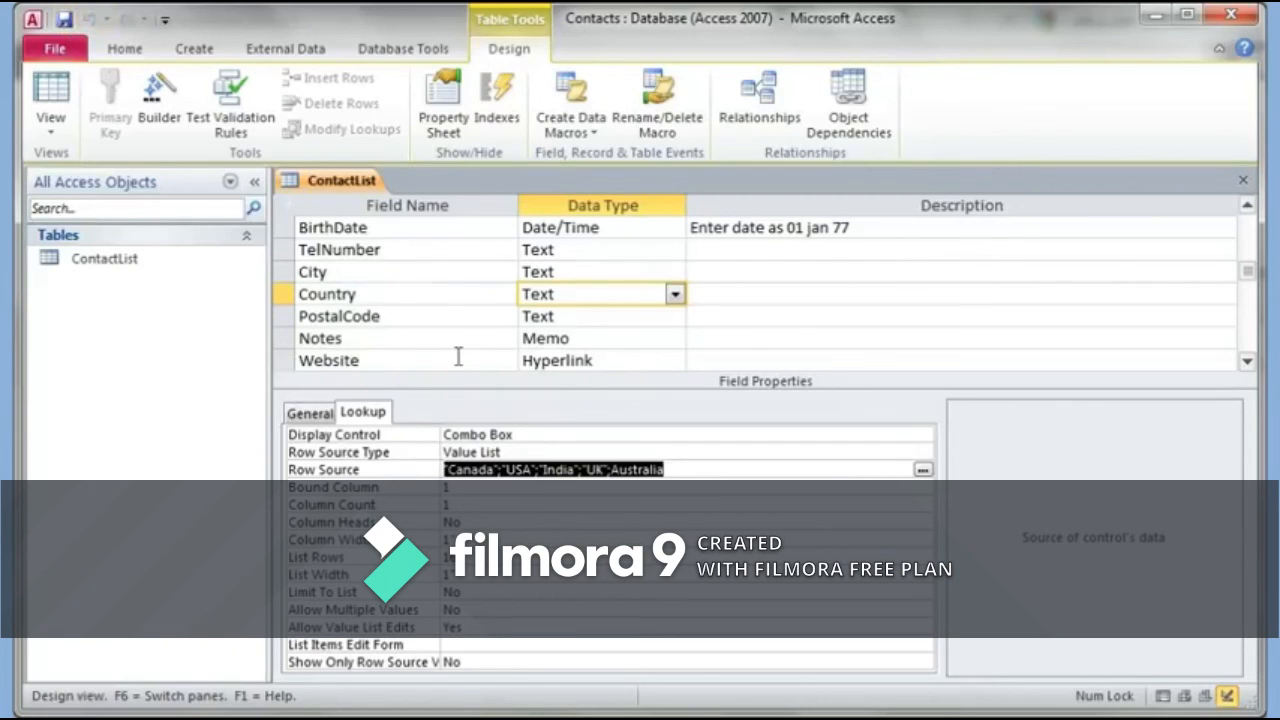
pyautogui.click(610, 272)
# Step: Start the Lookup Wizard on the City field, choosing to type in the values yourself
pyautogui.click(675, 272)
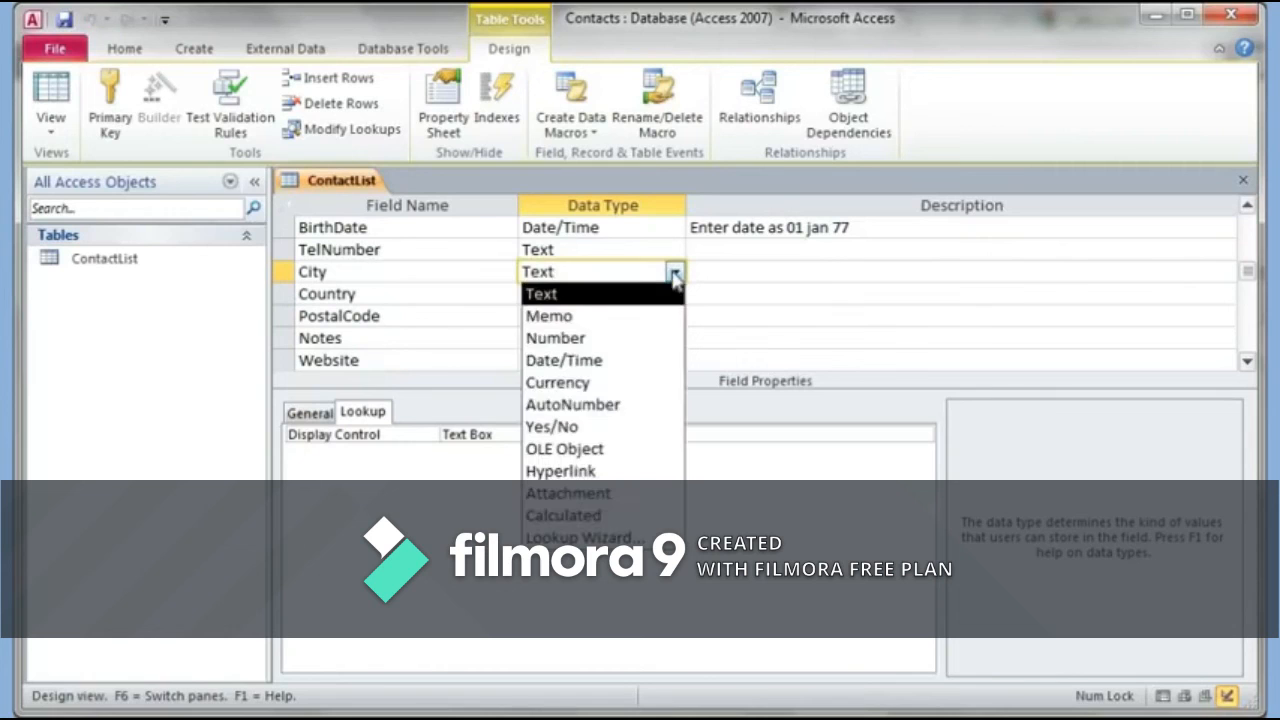
pyautogui.click(620, 537)
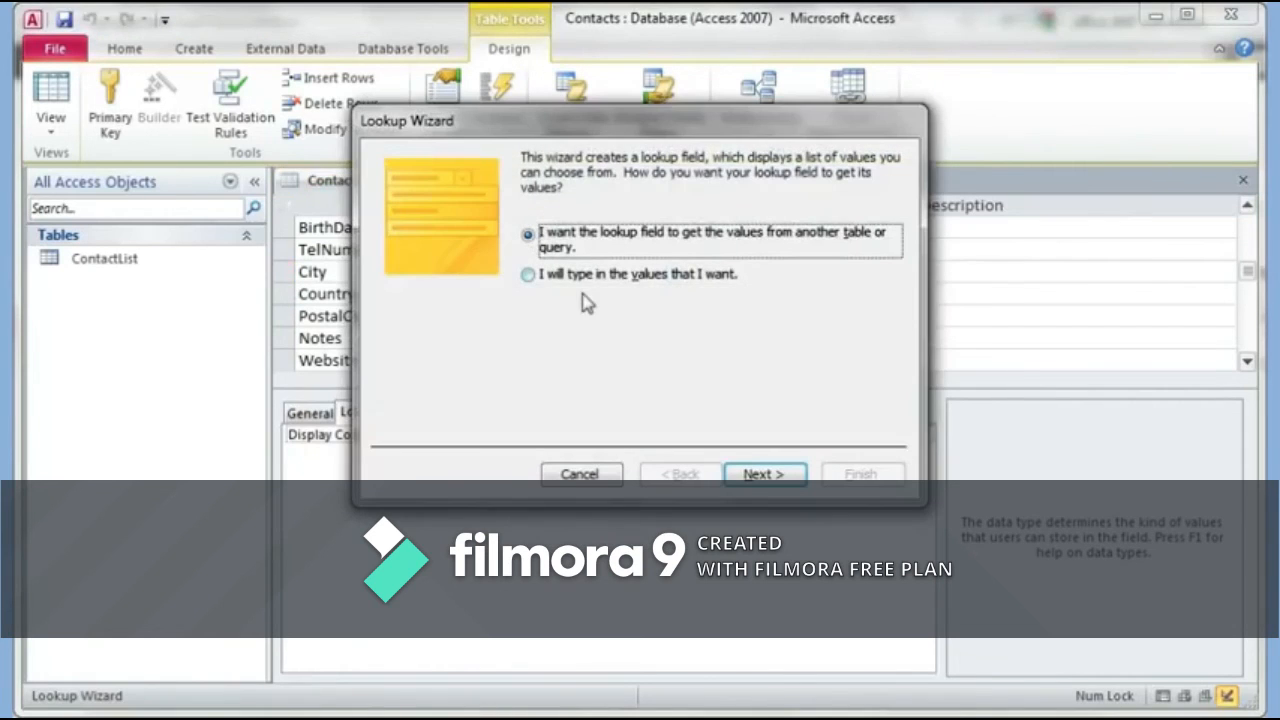
pyautogui.click(578, 284)
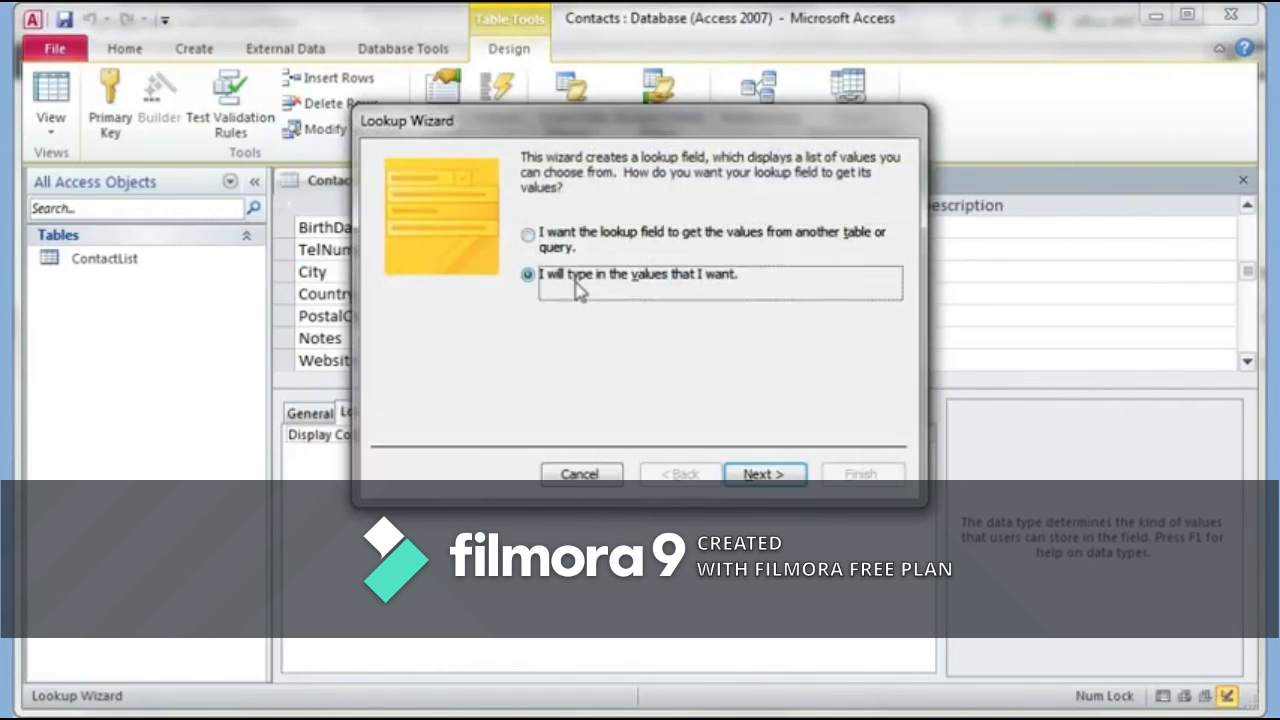
pyautogui.click(745, 476)
# Step: Enter Toronto, Mumbai, Atlanta, Perth, London and Vancouver as City lookup values and finish the wizard
pyautogui.click(468, 299)
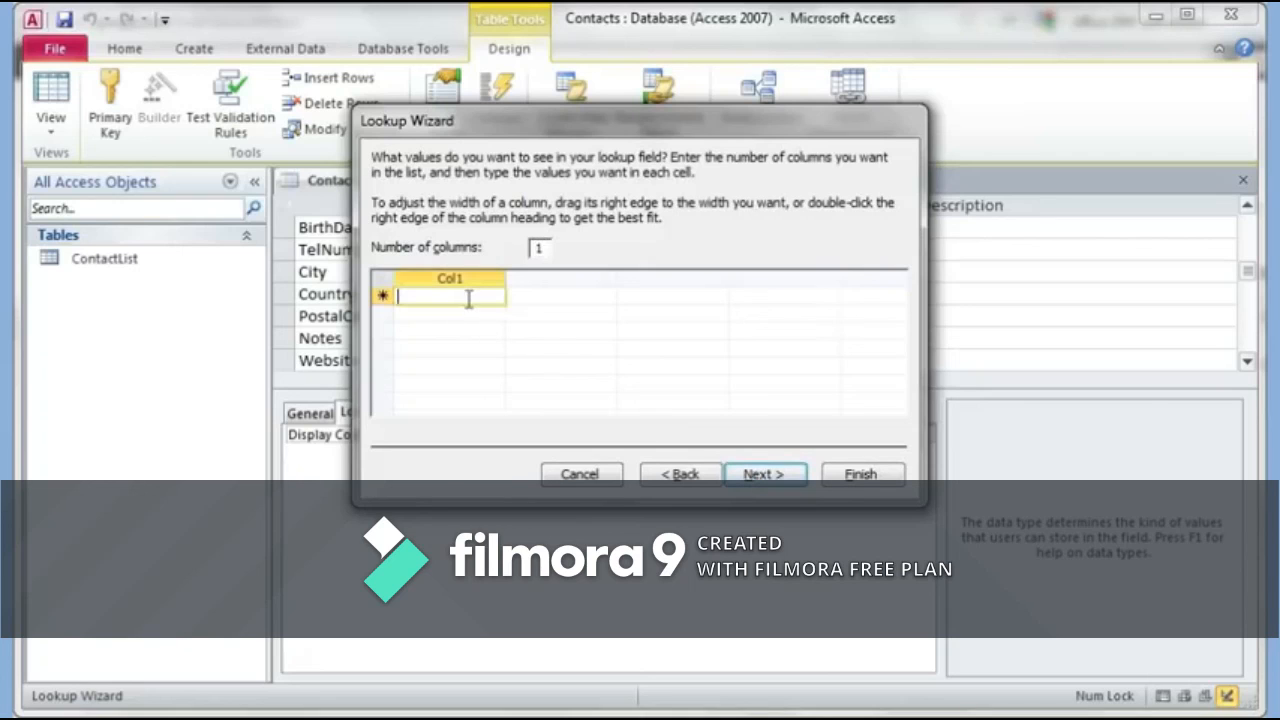
pyautogui.write('Toronto')
pyautogui.press('Tab')
pyautogui.write('M')
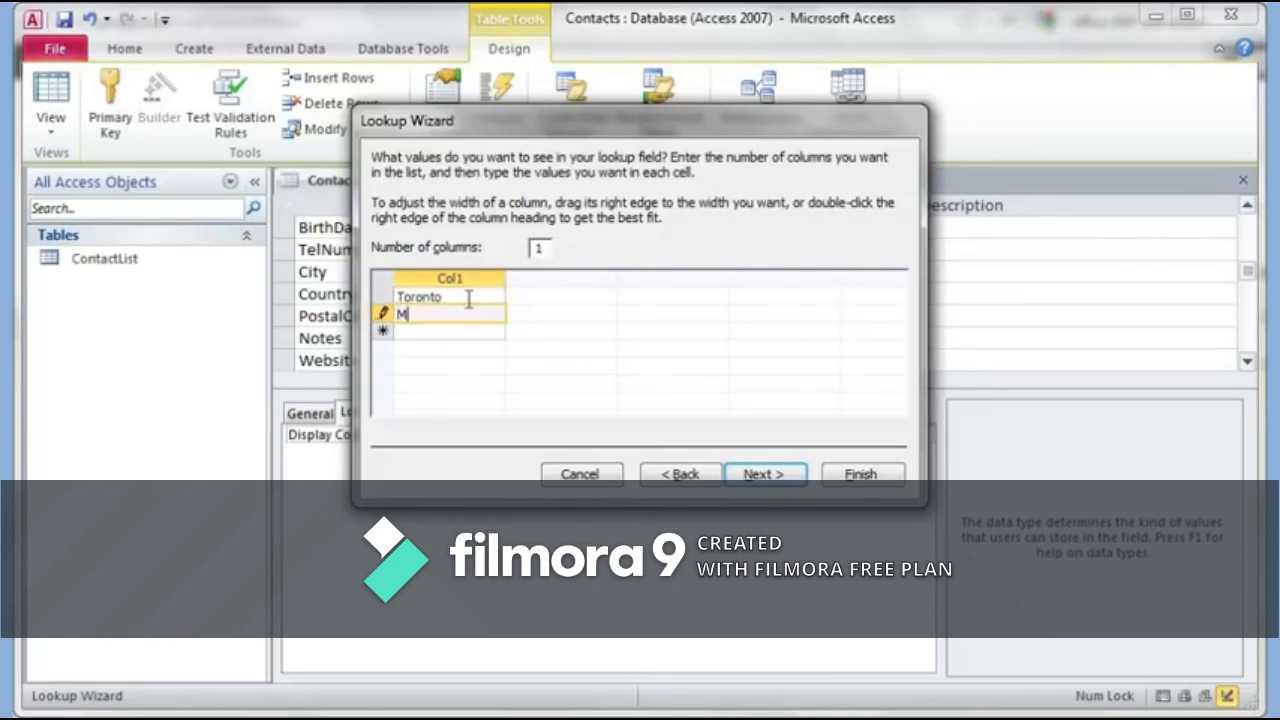
pyautogui.write('umbai')
pyautogui.press('Tab')
pyautogui.write('Atlanta')
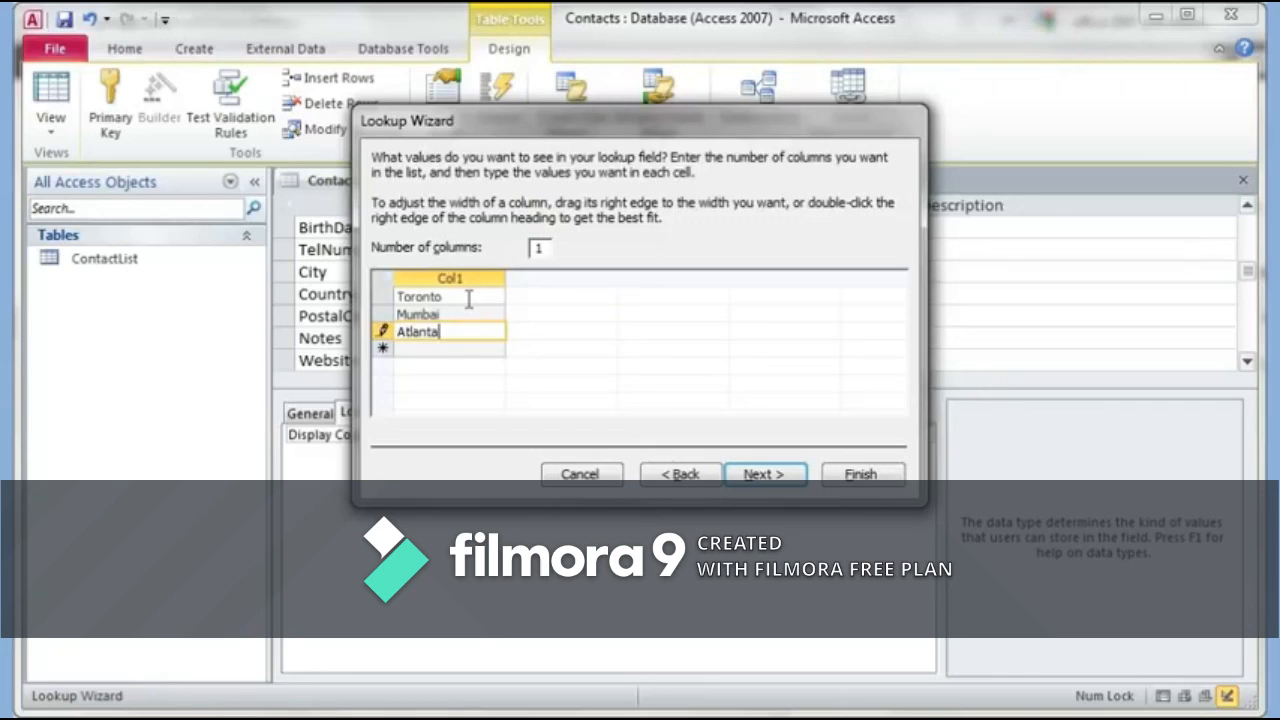
pyautogui.press('Tab')
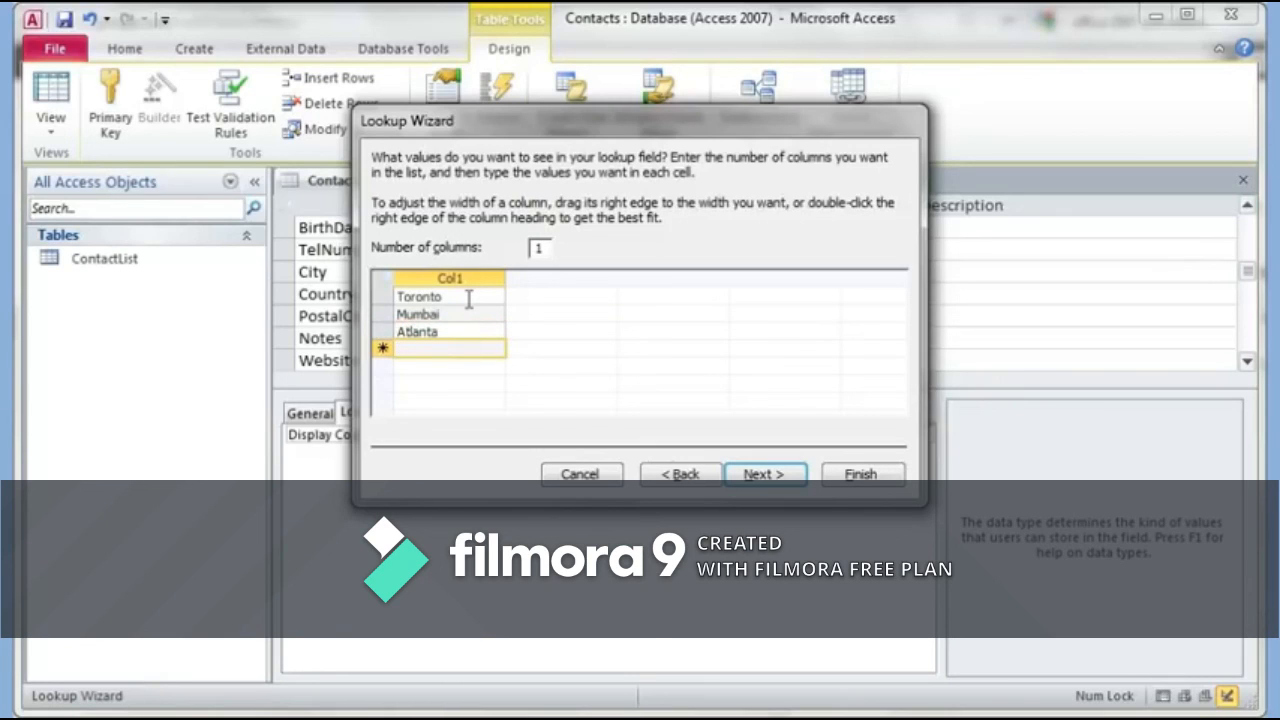
pyautogui.write('Perth')
pyautogui.press('Tab')
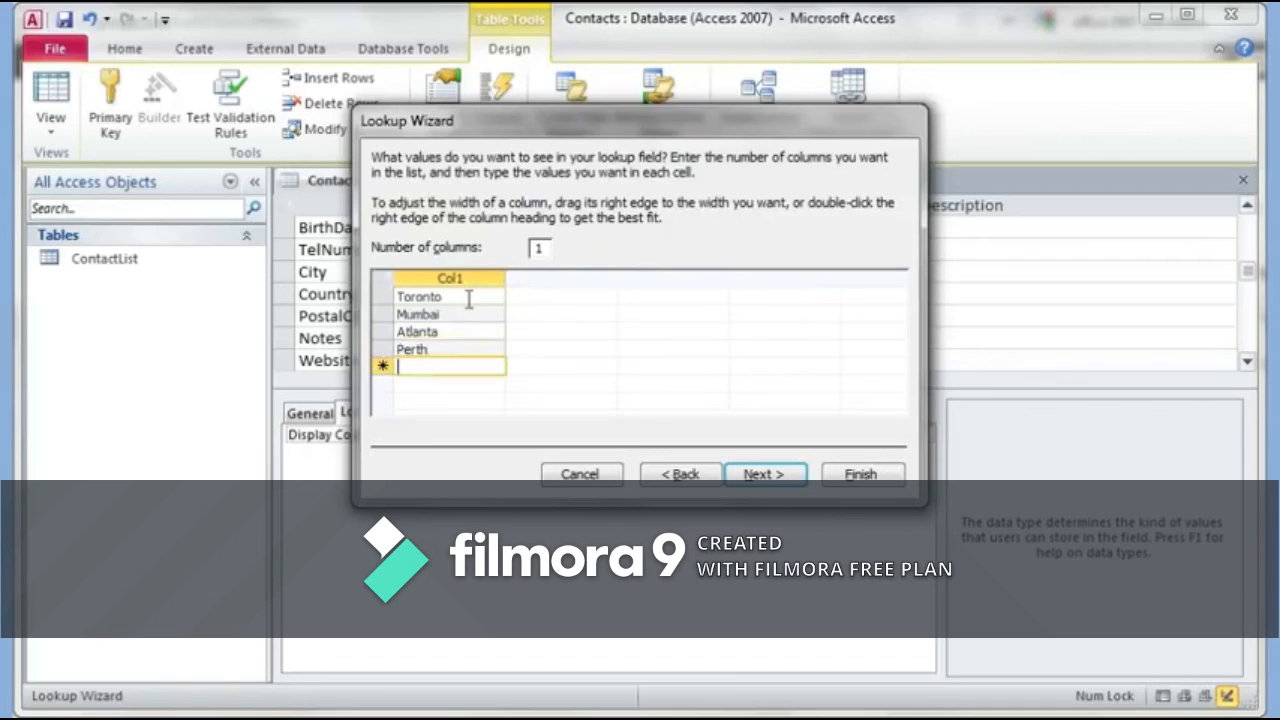
pyautogui.write('London')
pyautogui.press('Tab')
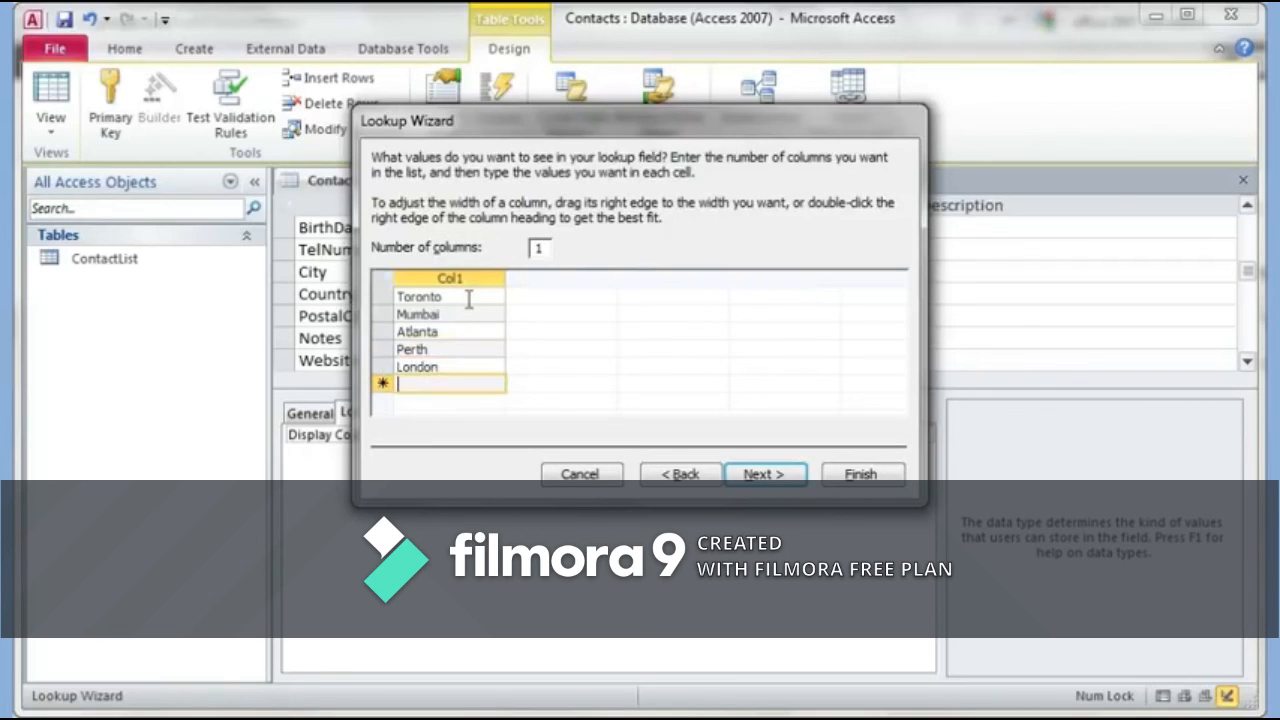
pyautogui.write('Vanco')
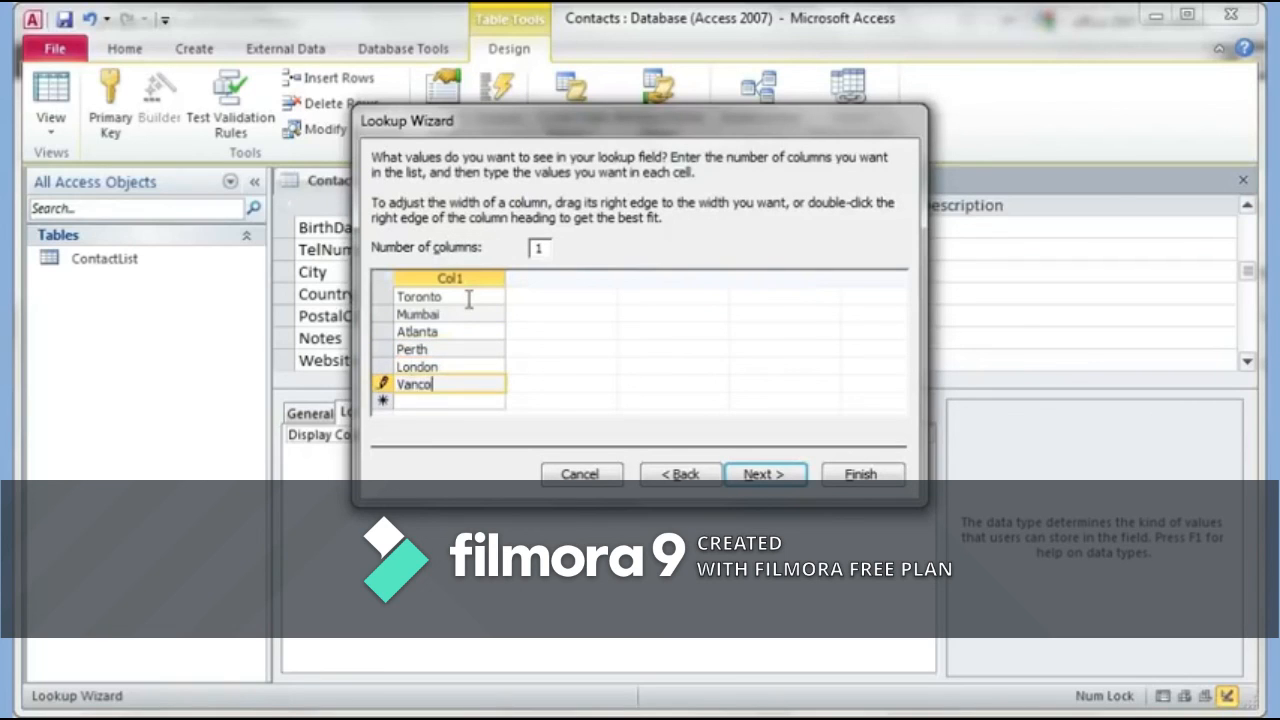
pyautogui.write('urer')
pyautogui.press('Tab')
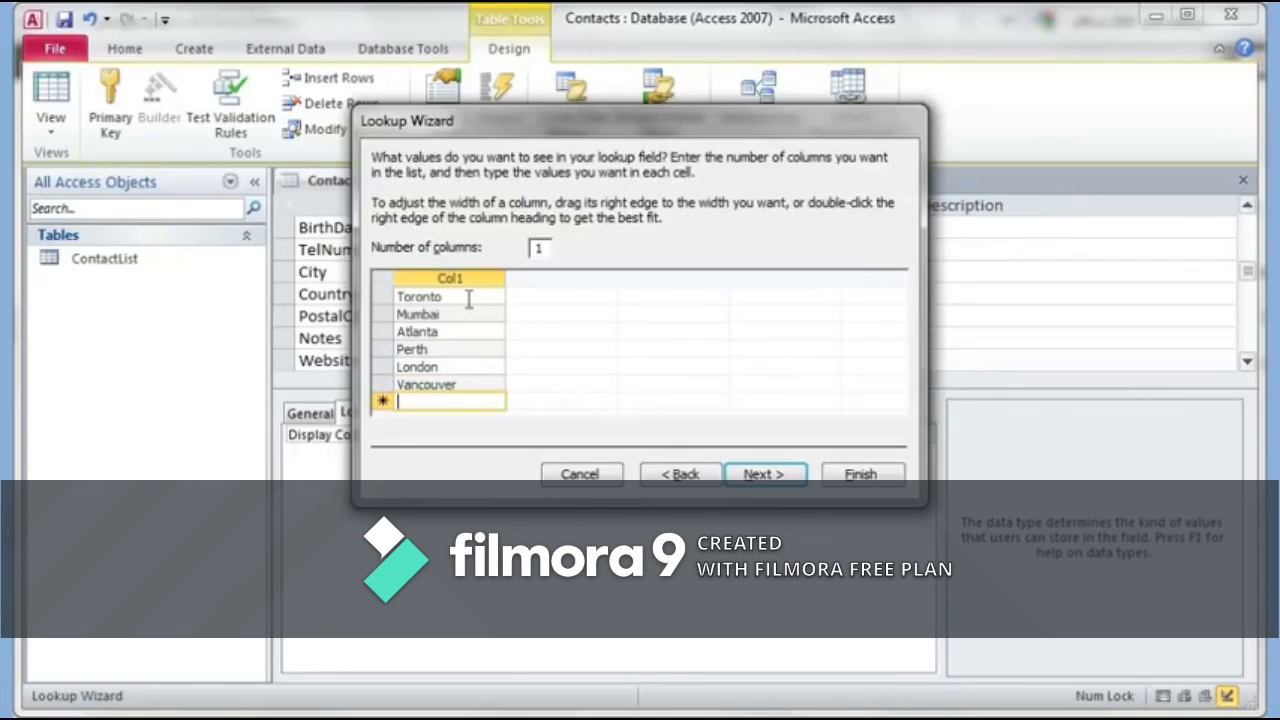
pyautogui.click(762, 474)
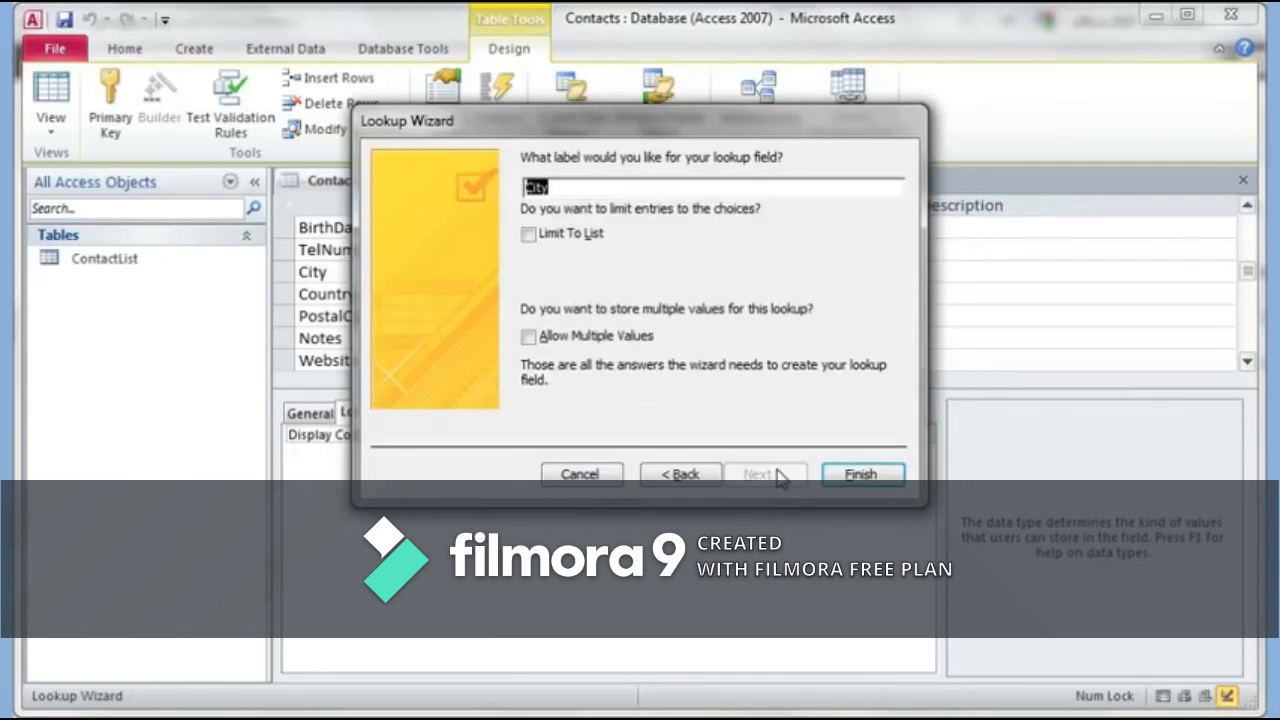
pyautogui.click(858, 475)
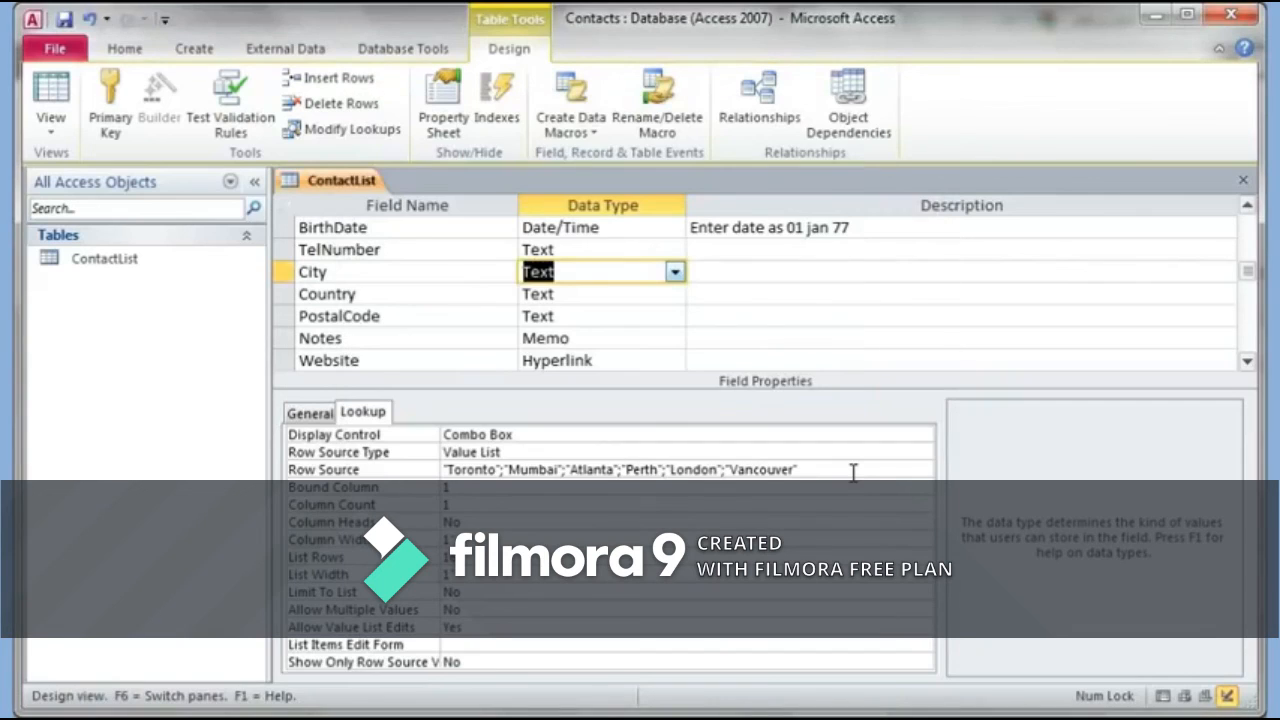
# Step: Save ContactList, open its datasheet, and pick India from the Country dropdown in the new record
pyautogui.click(53, 90)
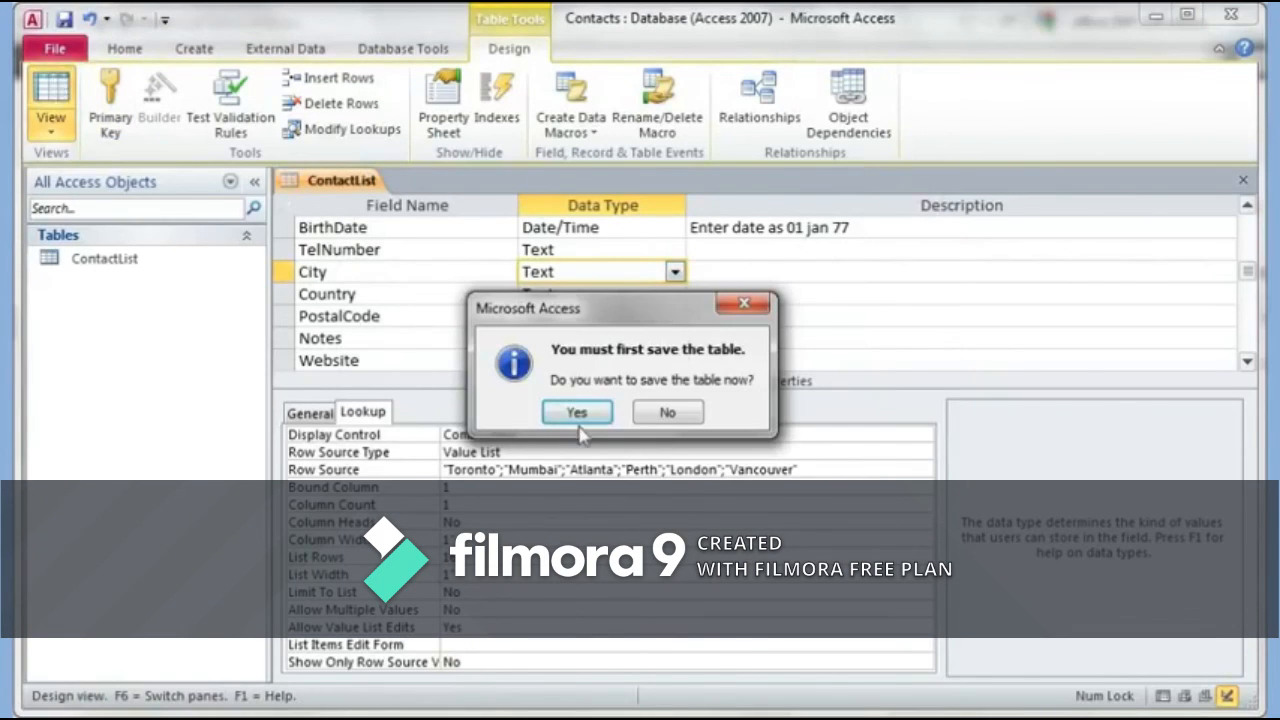
pyautogui.click(578, 413)
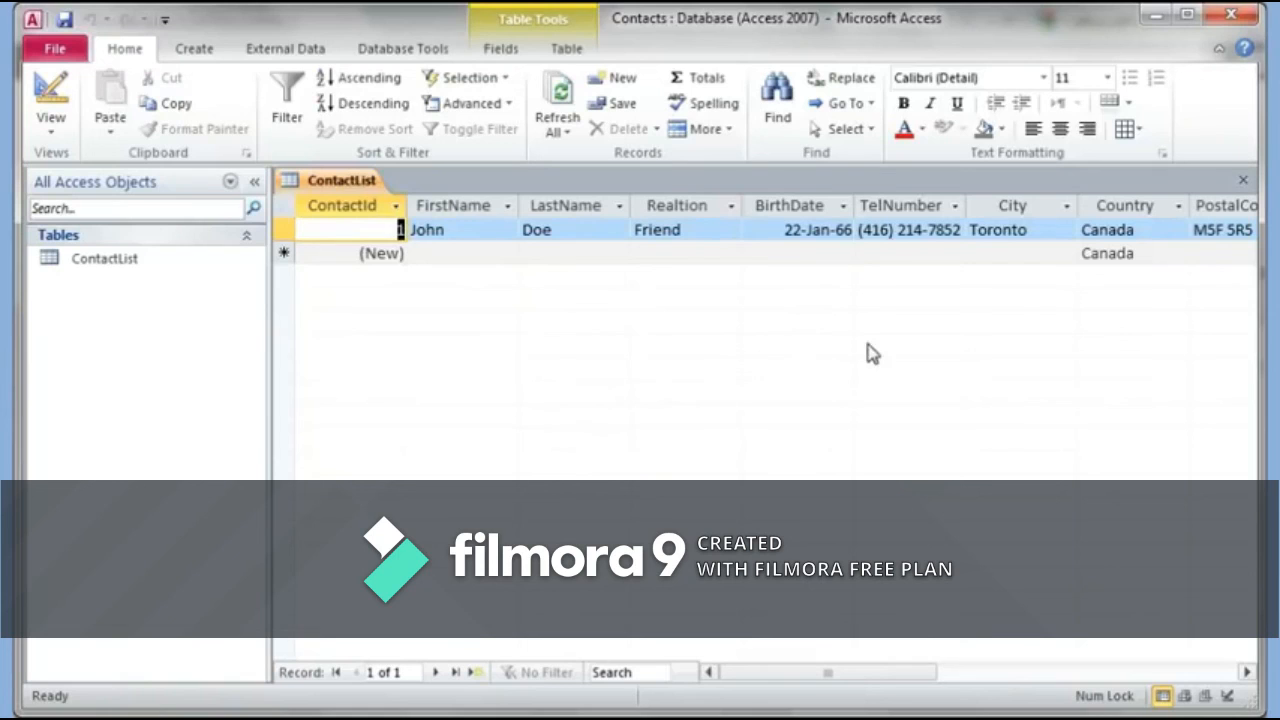
pyautogui.click(994, 251)
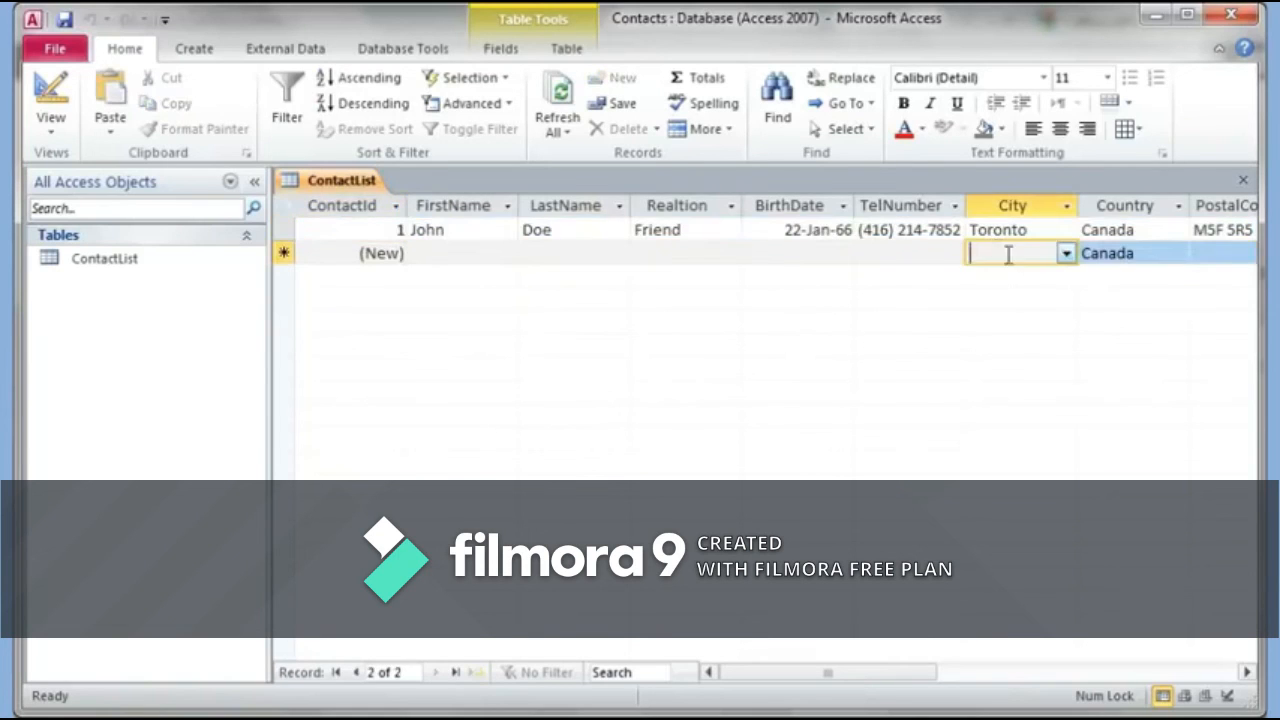
pyautogui.click(1068, 256)
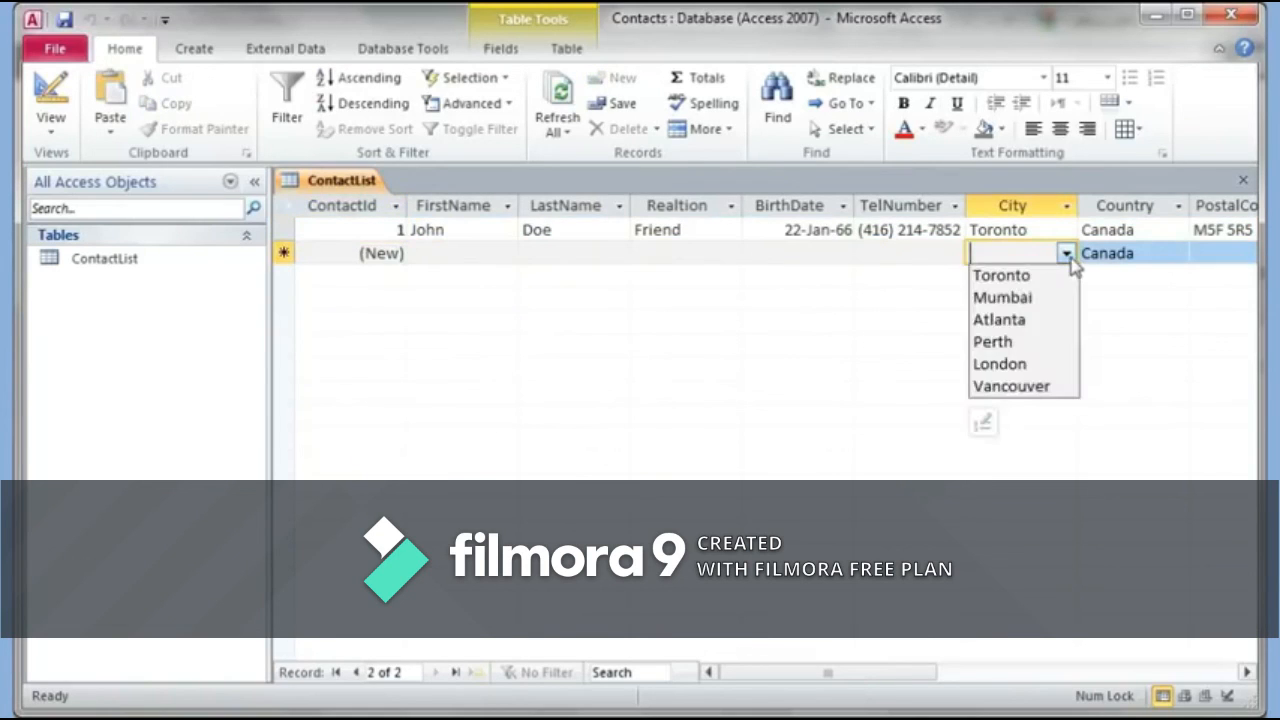
pyautogui.click(1138, 254)
pyautogui.click(1180, 256)
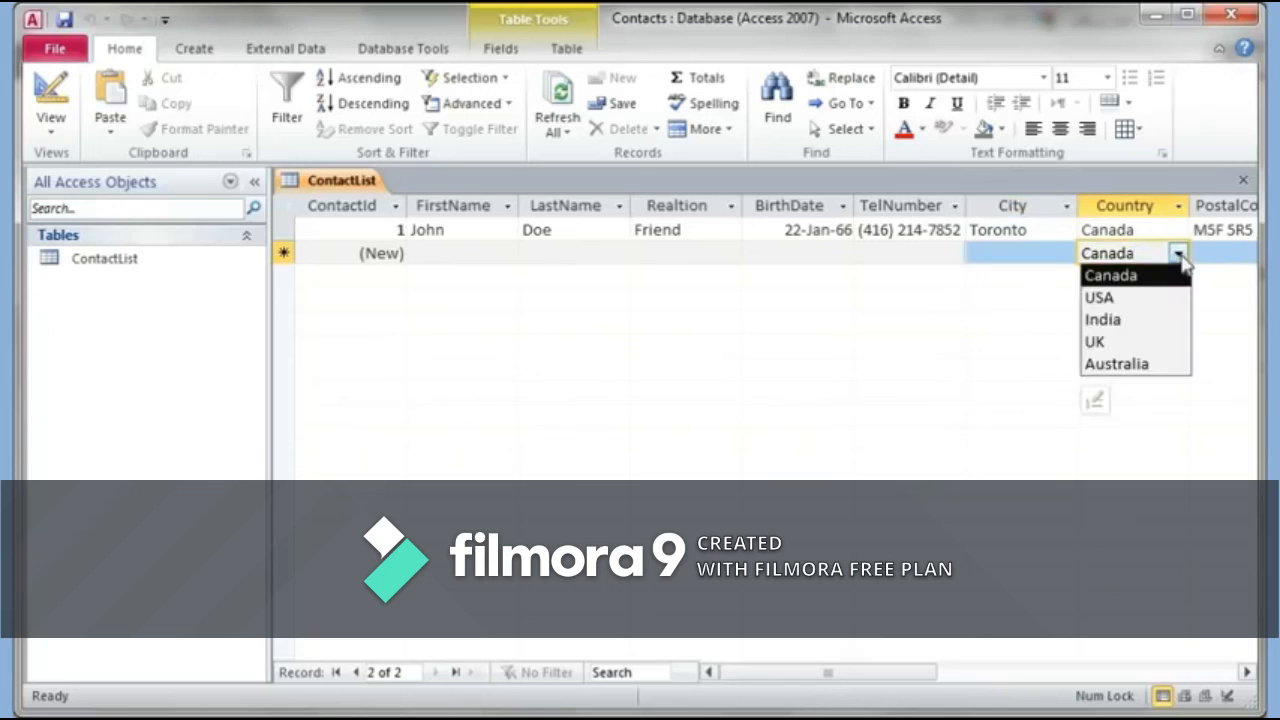
pyautogui.click(1148, 320)
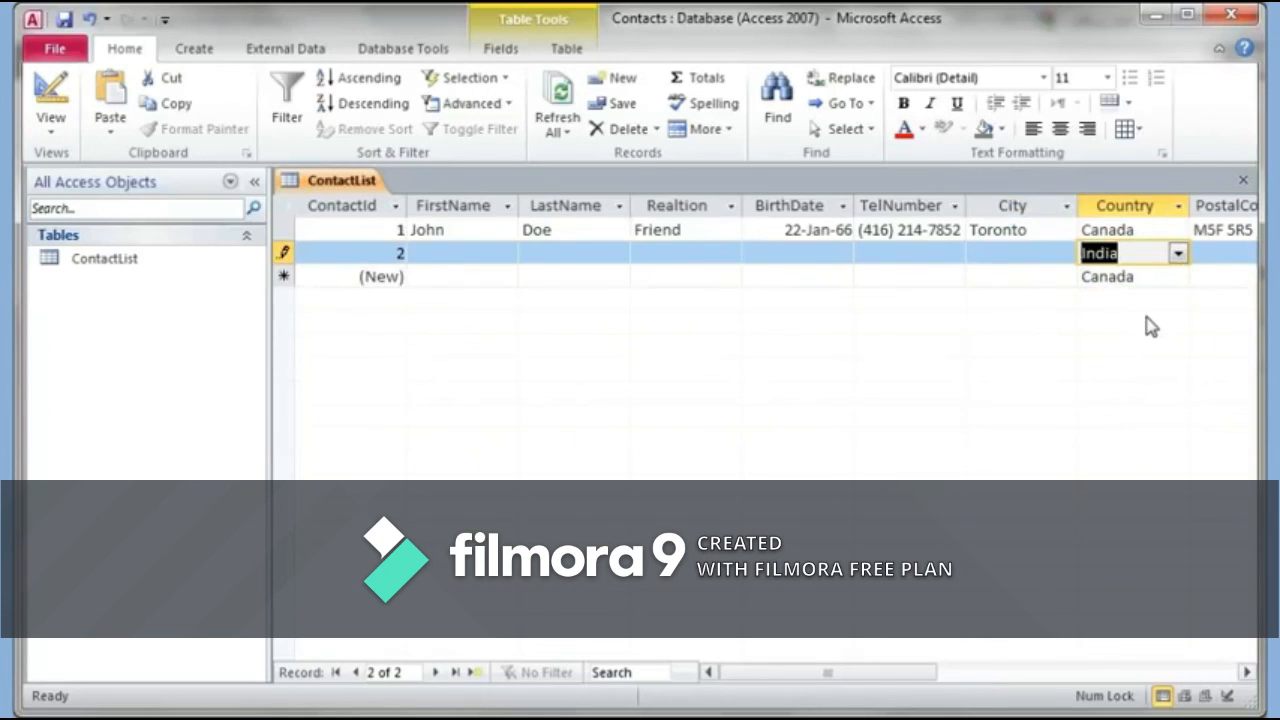